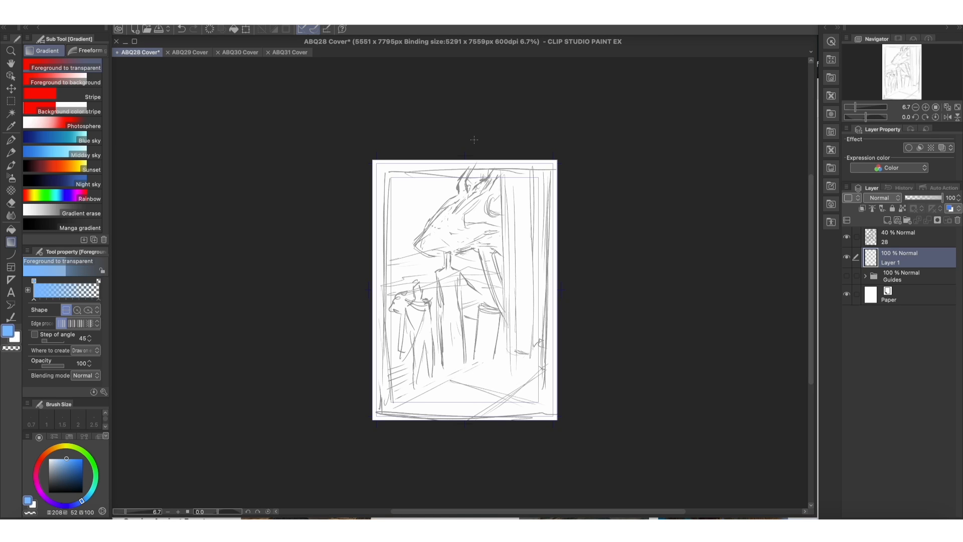
- Apply foreground-to-transparent gradients on Layer 1: light blue downward from the page's upper edge and orange upward from its lower edge
drag(474, 140, 480, 455)
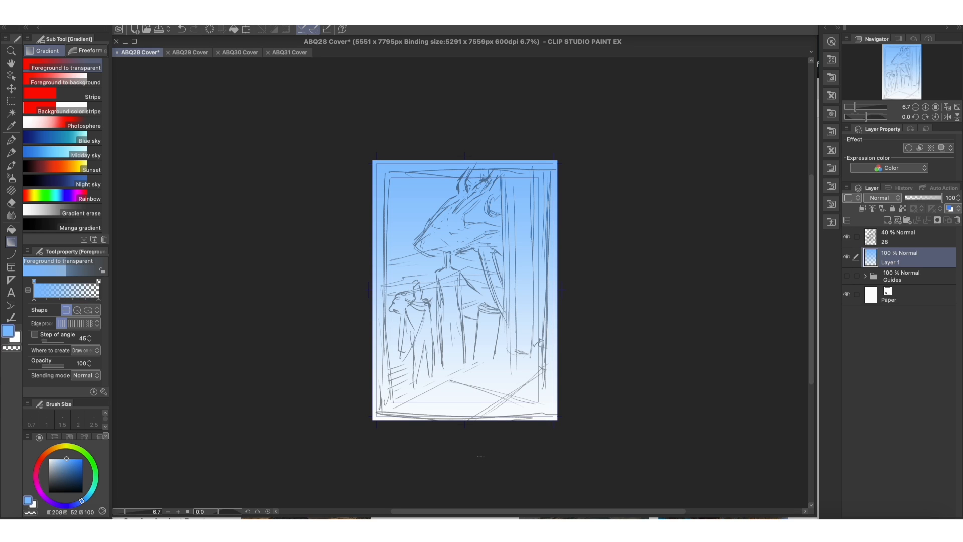
click(55, 447)
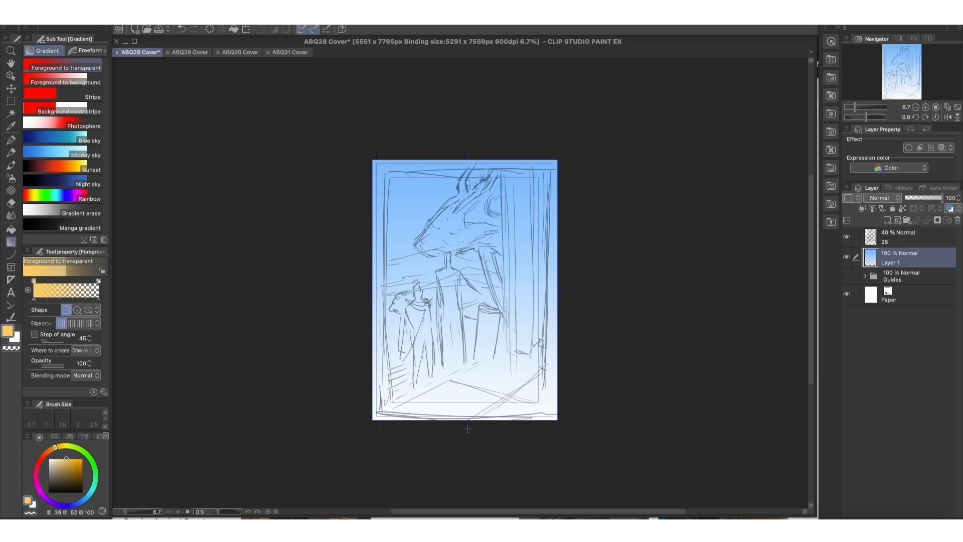
click(49, 450)
drag(469, 444, 468, 186)
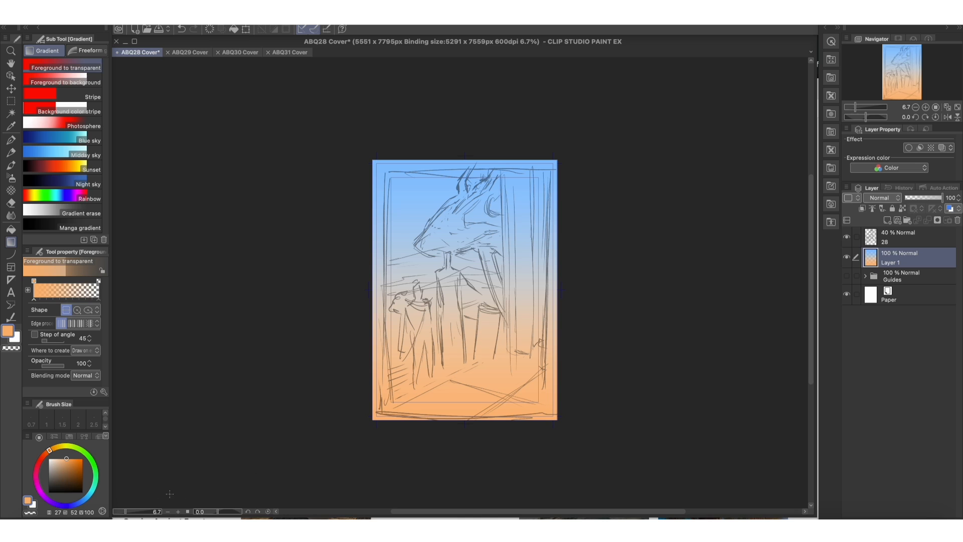
- Sample the sky blue, shift it to a more saturated blue (H 203, S 67), and apply another gradient down the full page height
alt+click(429, 162)
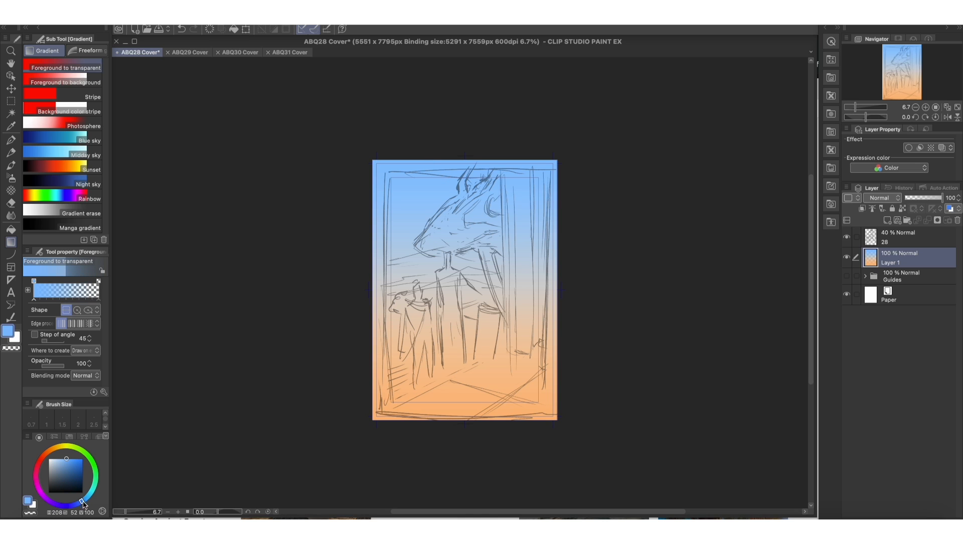
click(72, 458)
drag(462, 156, 465, 418)
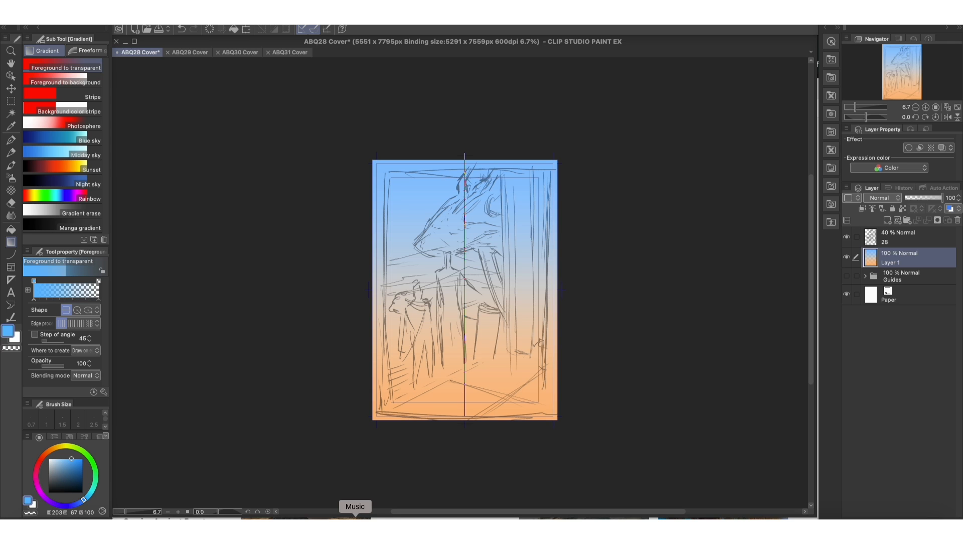
drag(465, 418, 464, 419)
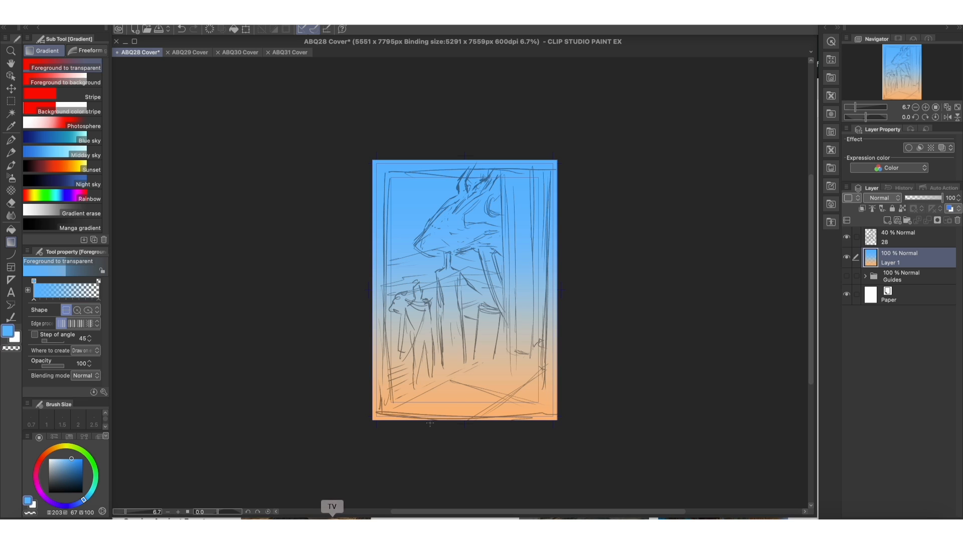
- Add a new layer above the sky gradient layer and ready the Opaque watercolor brush at size 170 in pale sand (H 36, S 39, V 100)
alt+click(468, 387)
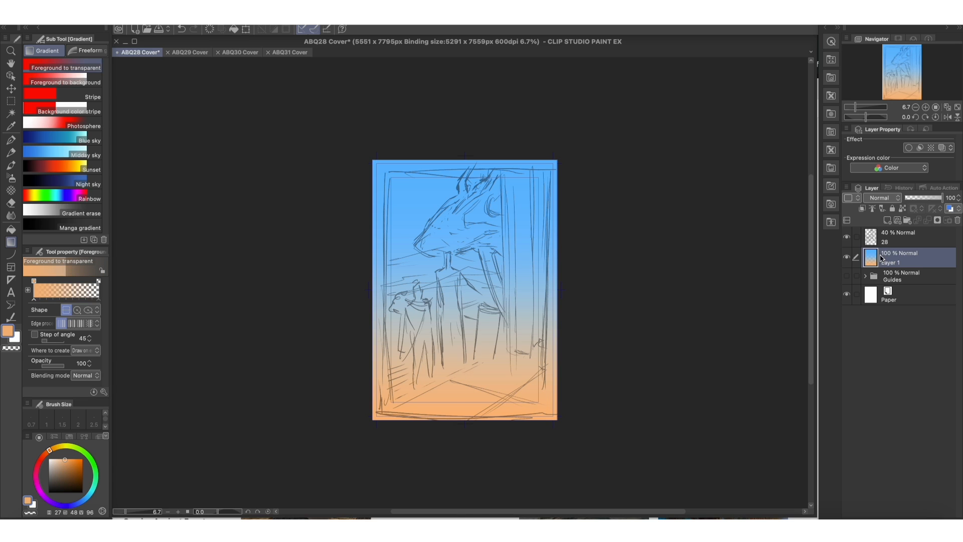
click(901, 274)
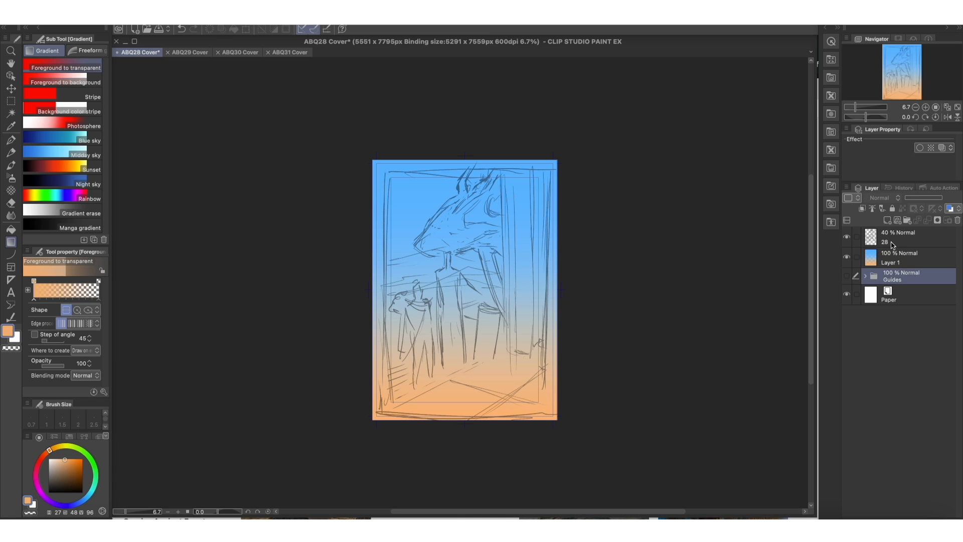
click(887, 219)
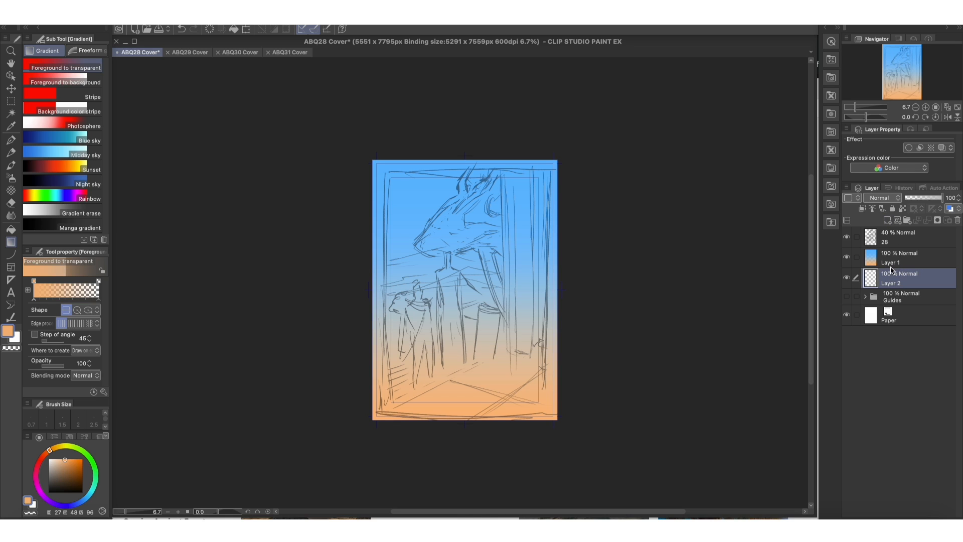
key(b)
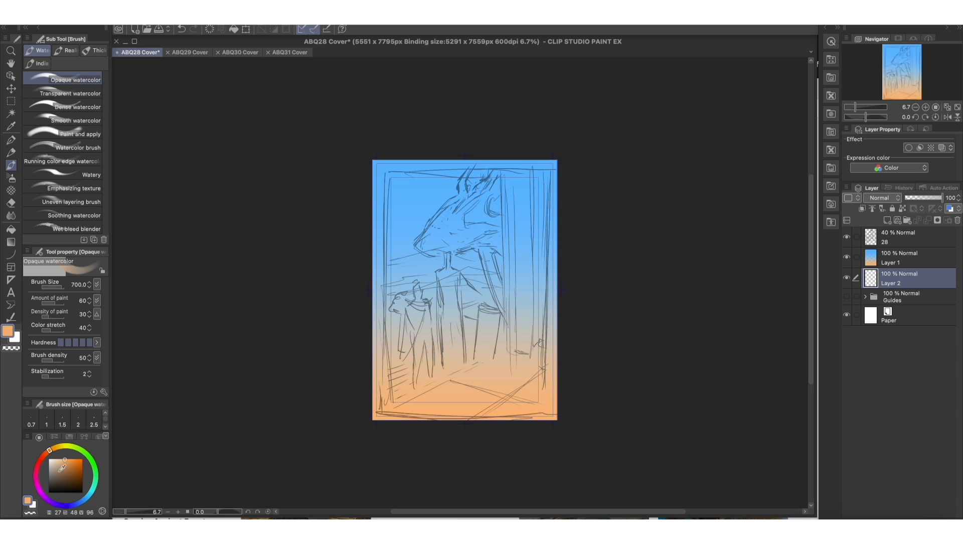
drag(65, 459, 62, 458)
click(54, 447)
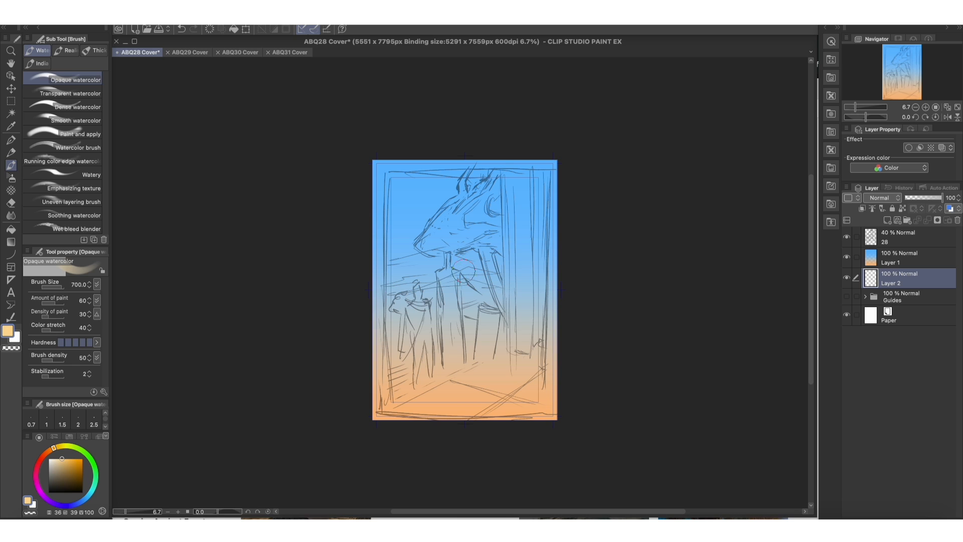
key(p)
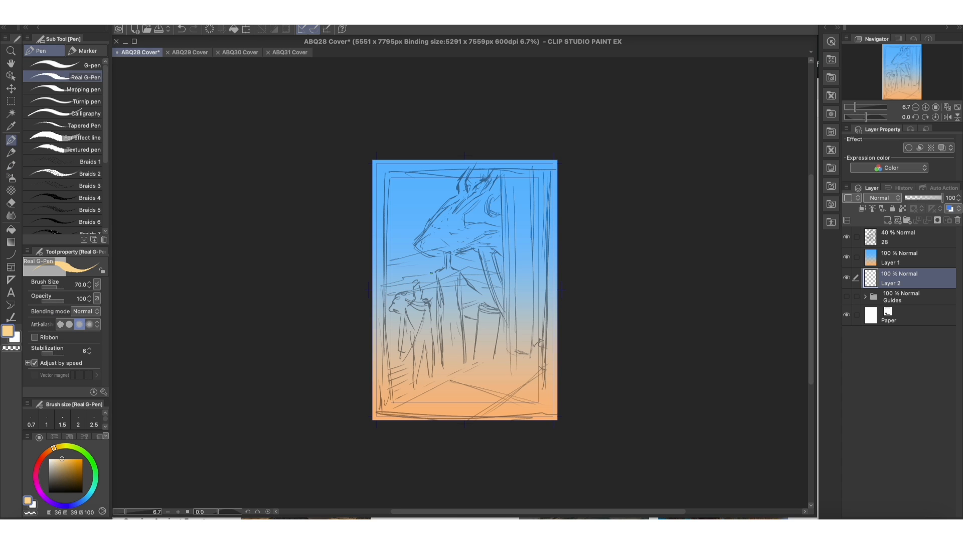
key(b)
drag(411, 265, 388, 265)
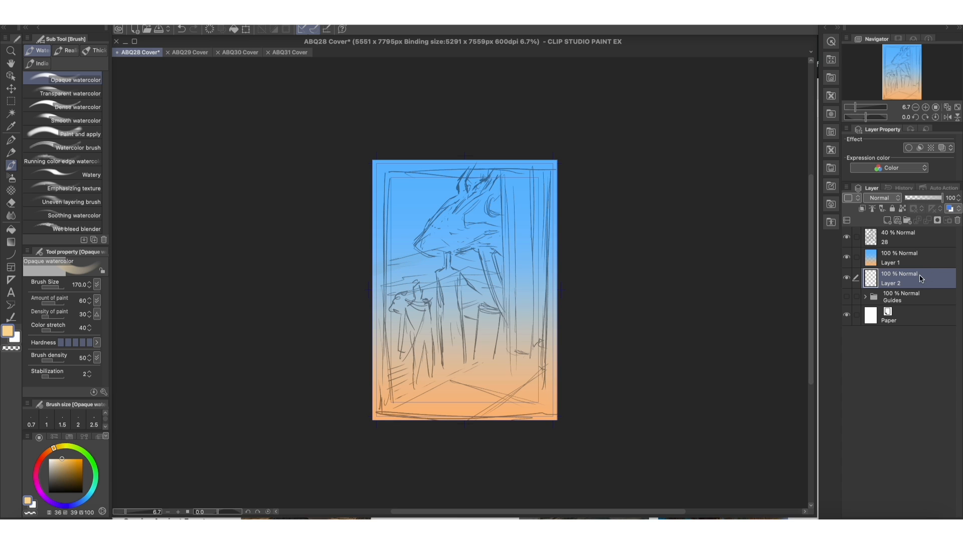
drag(921, 278, 918, 255)
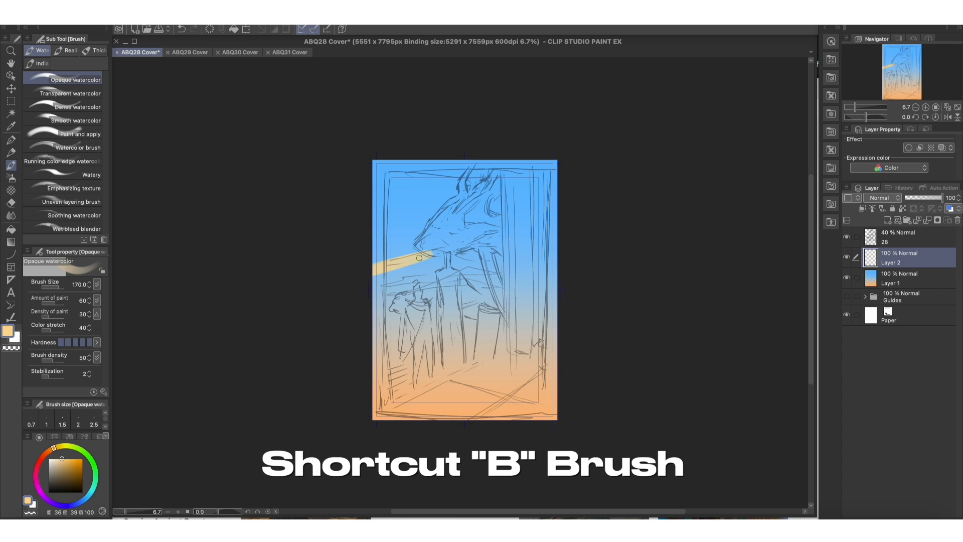
key(c)
key(c)
mouse_move(374, 261)
mouse_down()
mouse_move(430, 250)
mouse_move(505, 261)
mouse_move(478, 271)
mouse_move(383, 258)
mouse_move(426, 253)
mouse_move(381, 261)
mouse_move(433, 258)
mouse_move(385, 269)
mouse_move(515, 267)
mouse_move(368, 280)
mouse_move(468, 279)
mouse_move(448, 299)
mouse_move(349, 307)
mouse_move(499, 284)
mouse_move(522, 307)
mouse_move(410, 321)
mouse_move(518, 270)
mouse_move(499, 292)
mouse_move(510, 260)
mouse_move(521, 271)
mouse_move(555, 258)
mouse_up()
key(super+z)
key(super+z)
- Block in the desert dunes across the page below the horizon with the sand colour at brush size 800
key(bracketright)
key(bracketright)
key(bracketright)
key(bracketright)
key(bracketright)
key(bracketright)
key(bracketright)
key(bracketright)
drag(492, 332, 397, 353)
mouse_move(397, 353)
mouse_down()
mouse_move(555, 312)
mouse_move(302, 383)
mouse_move(558, 305)
mouse_up()
mouse_move(558, 305)
mouse_down()
mouse_move(447, 374)
mouse_move(537, 361)
mouse_move(548, 272)
mouse_move(395, 316)
mouse_up()
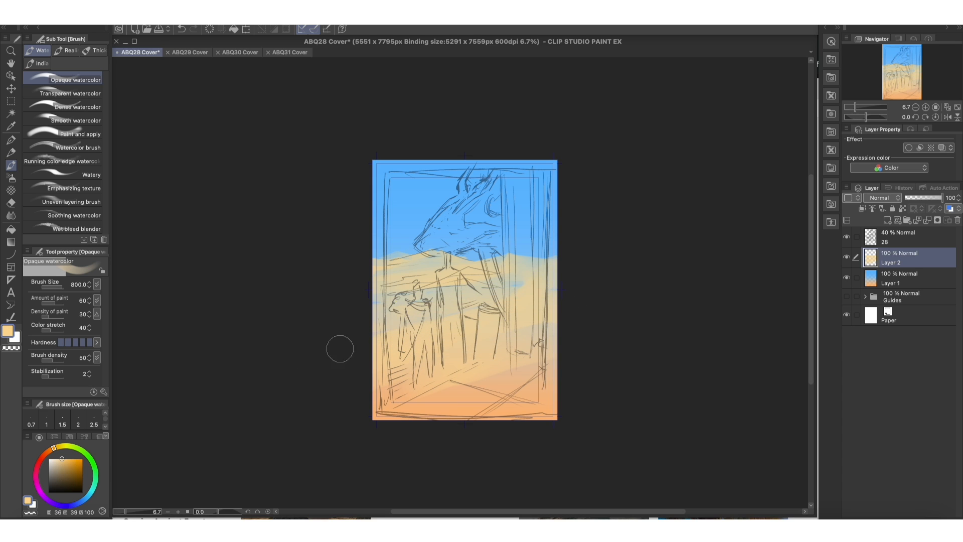
- Paint pale cream highlights (H 40, S 14, V 100) on the distant left dunes with the watercolor brush at size 100
key(bracketleft)
key(bracketleft)
key(bracketleft)
key(bracketleft)
key(bracketleft)
key(bracketleft)
key(bracketleft)
key(bracketleft)
alt+click(420, 256)
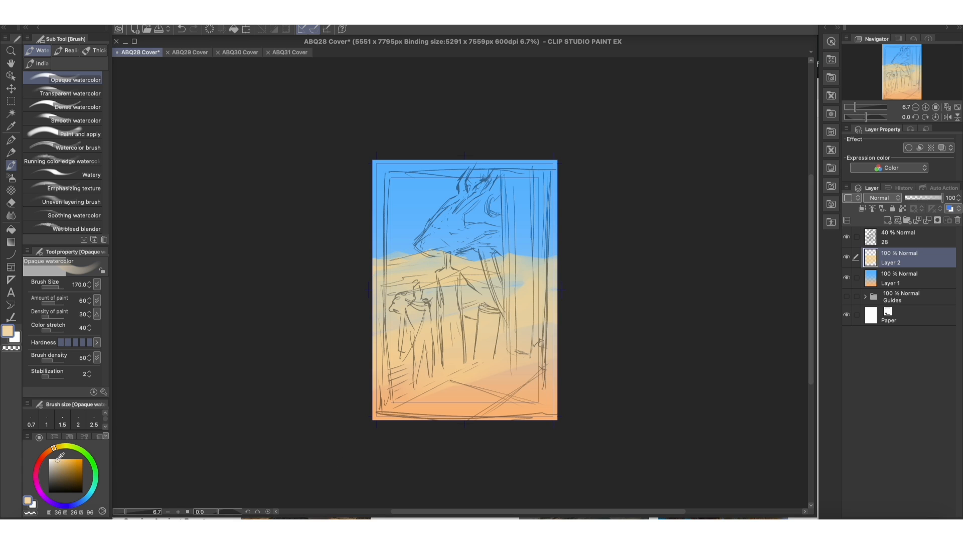
alt+click(431, 253)
key(bracketleft)
mouse_move(422, 255)
mouse_down()
mouse_move(384, 267)
mouse_move(432, 260)
mouse_move(392, 274)
mouse_up()
mouse_move(489, 264)
mouse_down()
mouse_move(461, 260)
mouse_move(489, 255)
mouse_move(442, 254)
mouse_up()
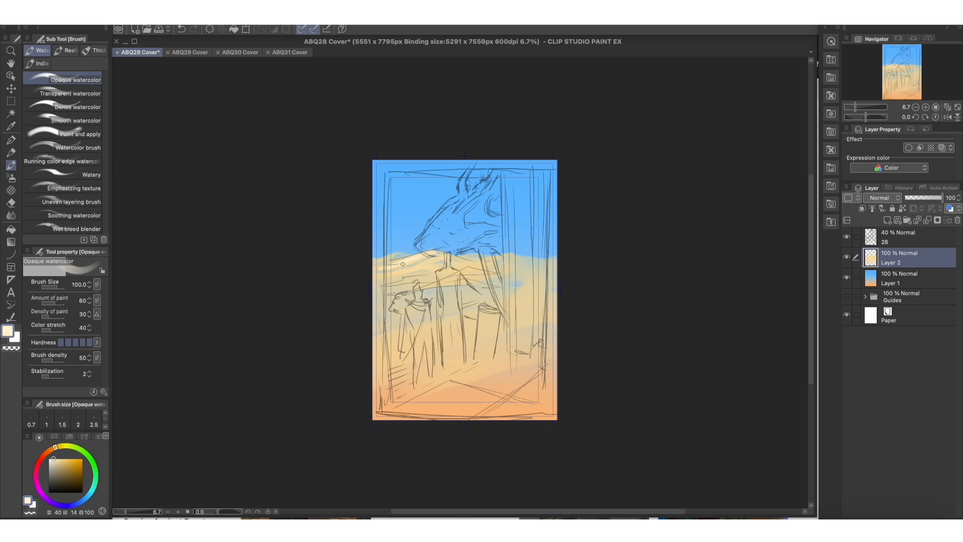
- Choose an orange-brown (H 27, S 57, V 80) and paint shadows on the distant left dunes
click(51, 449)
drag(62, 460, 68, 466)
click(49, 450)
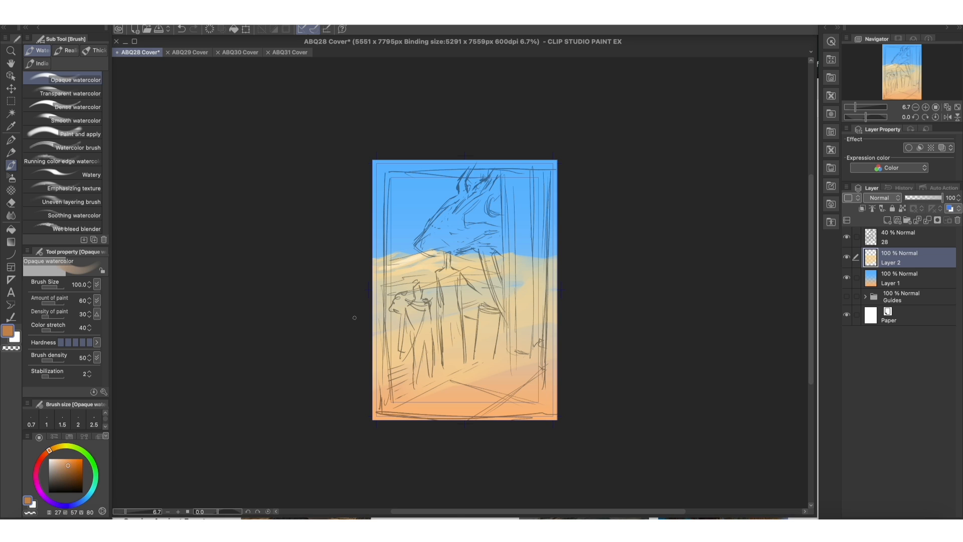
mouse_move(427, 267)
mouse_down()
mouse_move(397, 287)
mouse_move(447, 259)
mouse_move(458, 264)
mouse_move(435, 230)
mouse_move(441, 255)
mouse_move(467, 271)
mouse_move(458, 271)
mouse_move(449, 152)
mouse_move(414, 257)
mouse_up()
- Hide the sketch layer and paint orange-brown shading on the distant right dunes, enlarging the brush for the lower slopes
click(847, 237)
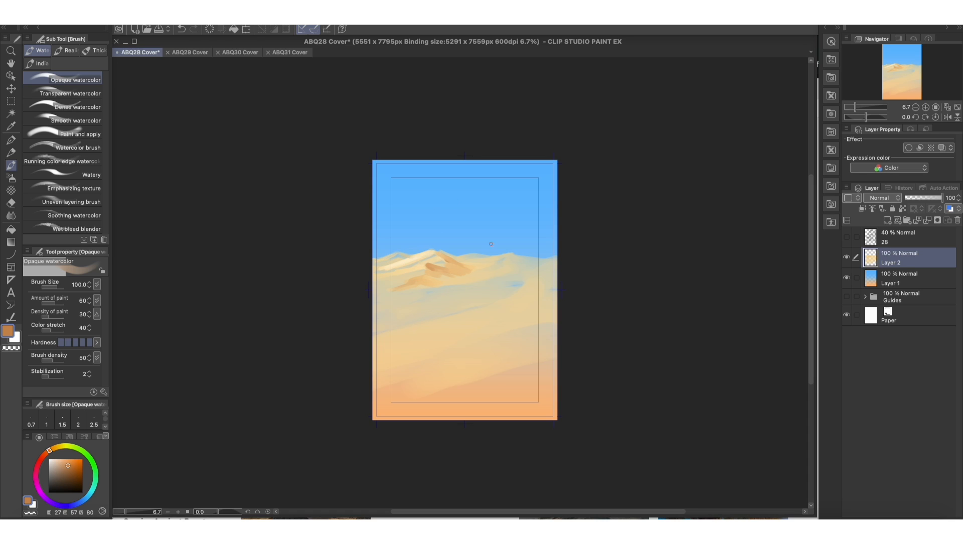
mouse_move(517, 255)
mouse_down()
mouse_move(555, 263)
mouse_move(533, 260)
mouse_up()
key(bracketright)
key(bracketright)
key(bracketright)
key(bracketright)
key(bracketright)
mouse_move(537, 269)
mouse_down()
mouse_move(557, 274)
mouse_move(520, 288)
mouse_up()
- Show the sketch layer and paint broad orange-brown shadow bands across the foreground dunes with brush size 250
key(bracketright)
key(bracketright)
key(bracketright)
key(bracketright)
key(bracketright)
click(847, 237)
mouse_move(372, 349)
mouse_down()
mouse_move(497, 327)
mouse_move(461, 348)
mouse_move(511, 325)
mouse_up()
drag(421, 376, 464, 329)
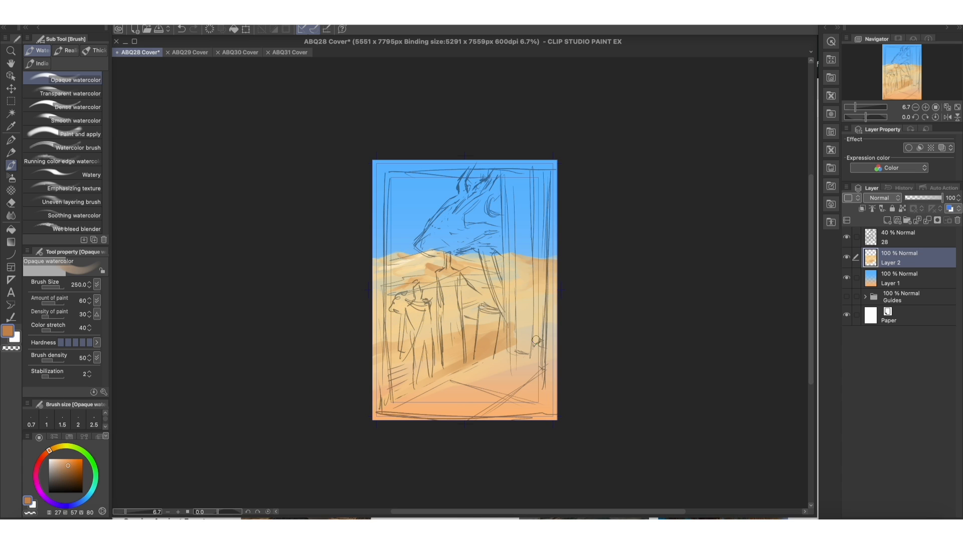
- Hide the sketch layer and draw thin brown contour lines along the dune ridges with the Real G-Pen at size 70
key(bracketleft)
key(bracketleft)
key(bracketleft)
key(bracketleft)
key(p)
key(ctrl+plus)
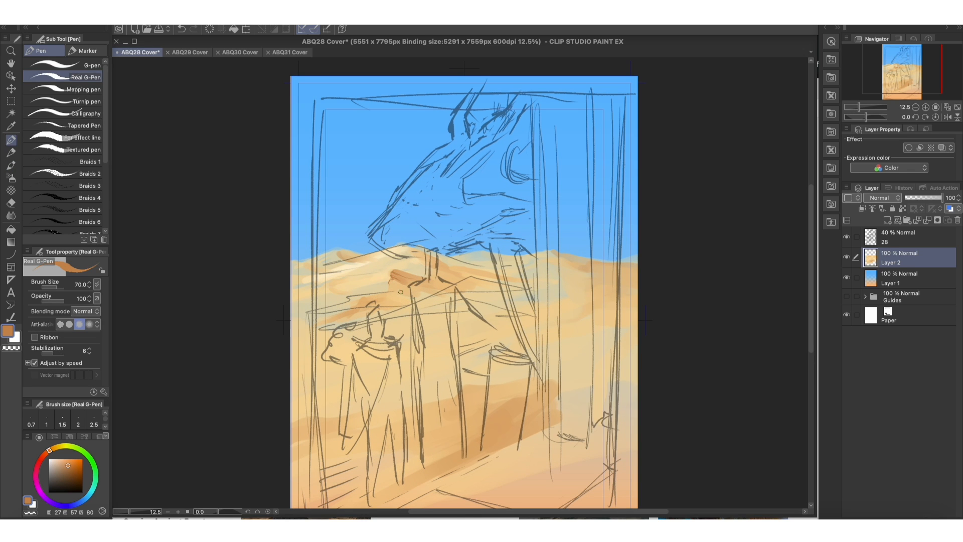
click(846, 236)
mouse_move(391, 281)
mouse_down()
mouse_move(359, 297)
mouse_move(380, 299)
mouse_up()
drag(345, 254, 374, 264)
key(c)
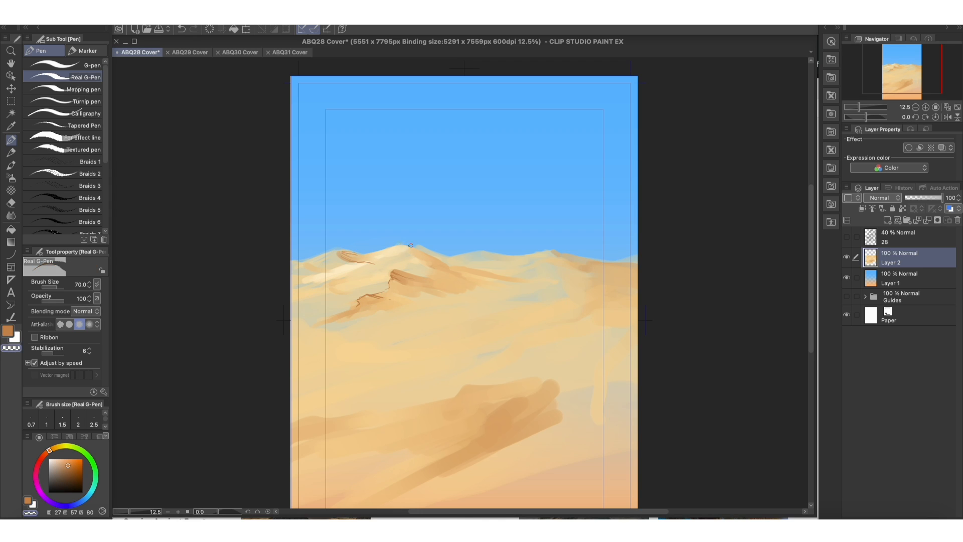
key(c)
key(c)
key(c)
drag(444, 398, 469, 384)
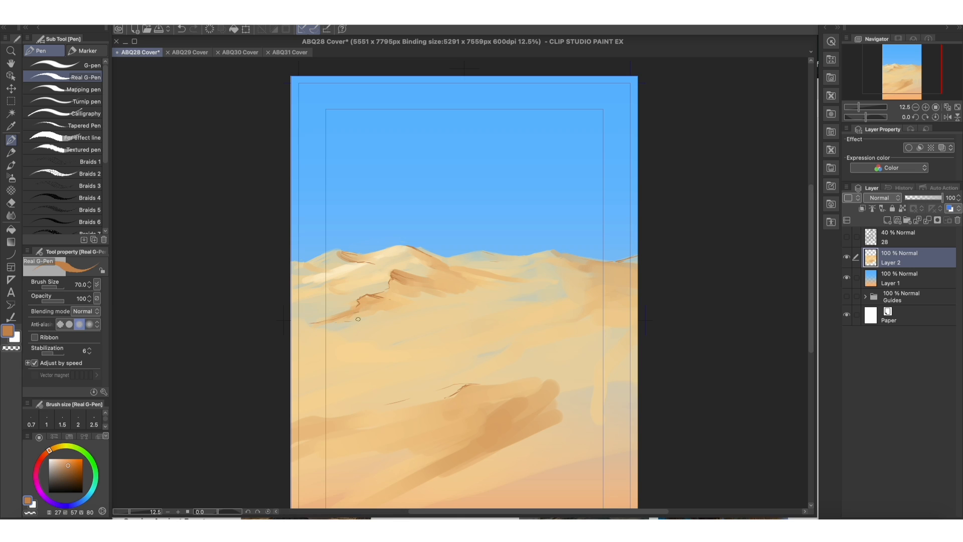
- Sample the pale cream sand colour and draw thin highlight lines along the distant dune crests
alt+click(339, 270)
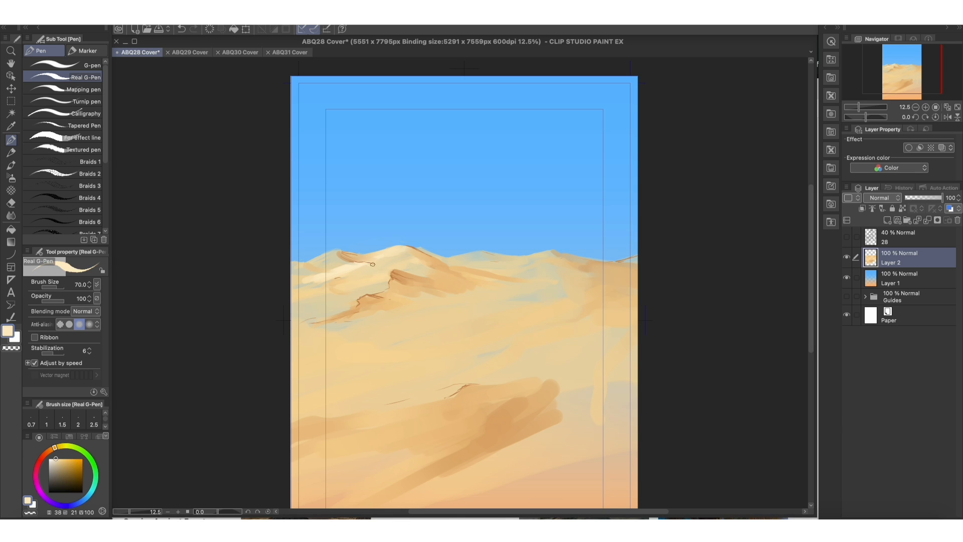
drag(393, 270, 336, 320)
drag(411, 247, 429, 253)
mouse_move(497, 257)
mouse_down()
mouse_move(471, 253)
mouse_move(491, 258)
mouse_move(455, 264)
mouse_move(507, 276)
mouse_move(572, 261)
mouse_move(547, 249)
mouse_move(522, 256)
mouse_move(624, 261)
mouse_up()
drag(315, 285, 292, 291)
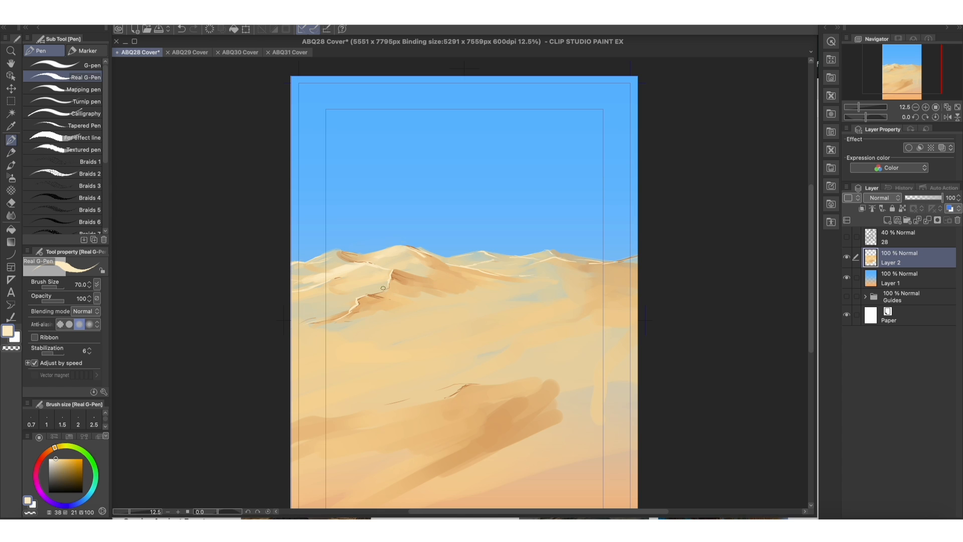
- Brush cream highlights over the middle and foreground dunes with Opaque watercolor at size 120, softening the distant ridge lines
key(b)
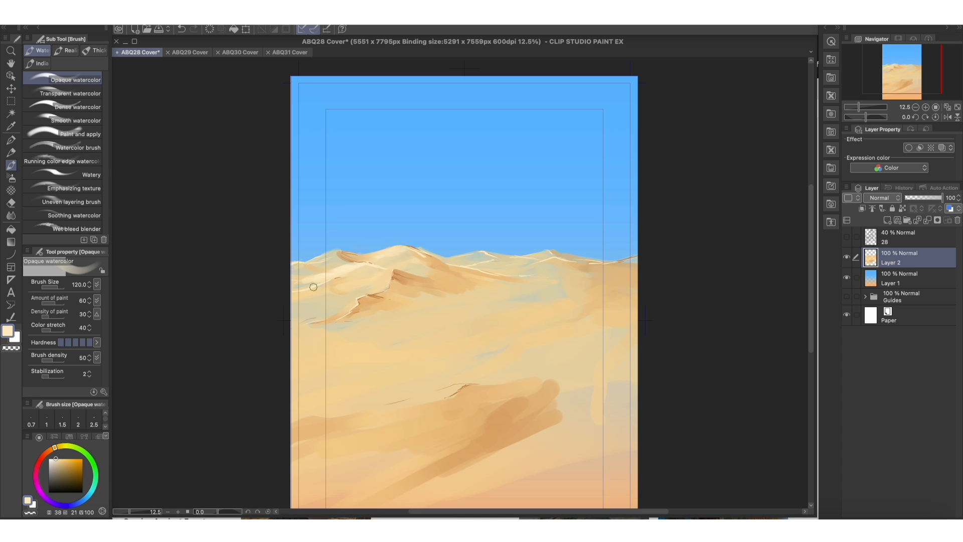
mouse_move(514, 346)
mouse_down()
mouse_move(482, 357)
mouse_move(594, 351)
mouse_up()
mouse_move(581, 296)
mouse_down()
mouse_move(486, 301)
mouse_move(473, 318)
mouse_up()
drag(354, 326, 307, 333)
drag(397, 319, 355, 321)
drag(516, 358, 497, 374)
drag(442, 396, 560, 396)
mouse_move(491, 431)
mouse_down()
mouse_move(591, 390)
mouse_move(554, 402)
mouse_up()
mouse_move(637, 259)
mouse_down()
mouse_move(615, 277)
mouse_move(617, 263)
mouse_move(592, 266)
mouse_up()
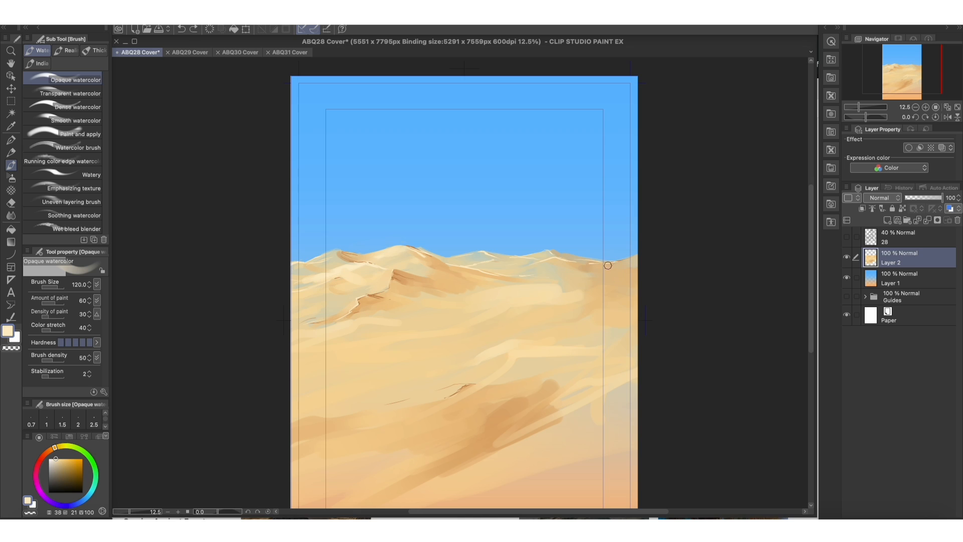
drag(370, 261, 346, 256)
- Show the sketch layer, add a new layer above the dunes, and choose pale peach (H 30, S 21, V 100), undoing the watercolor test stroke
click(847, 237)
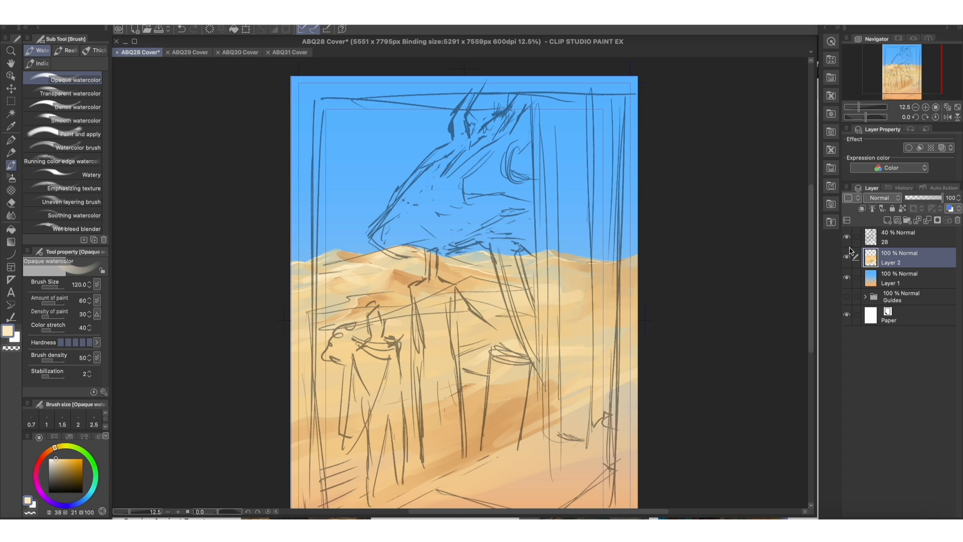
scroll(477, 348, down, 2)
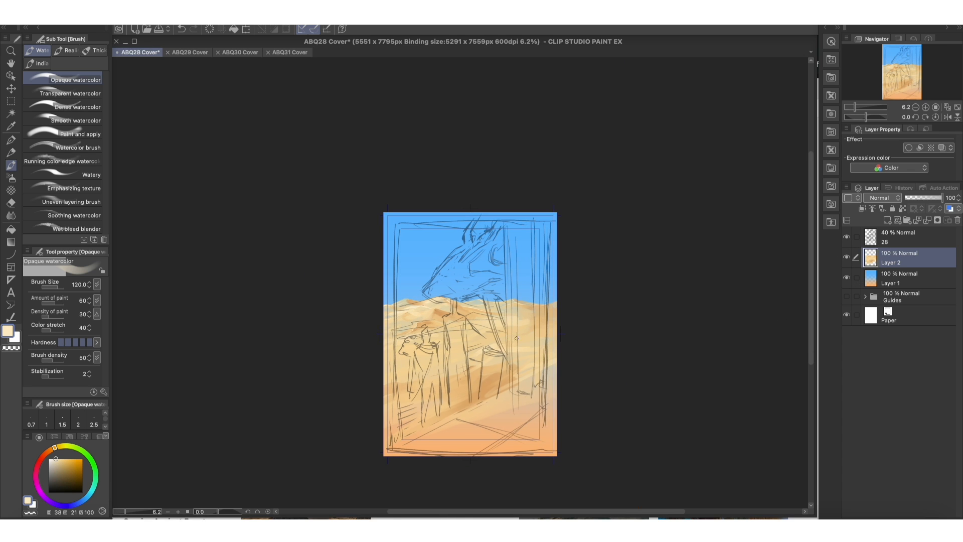
click(886, 220)
click(52, 450)
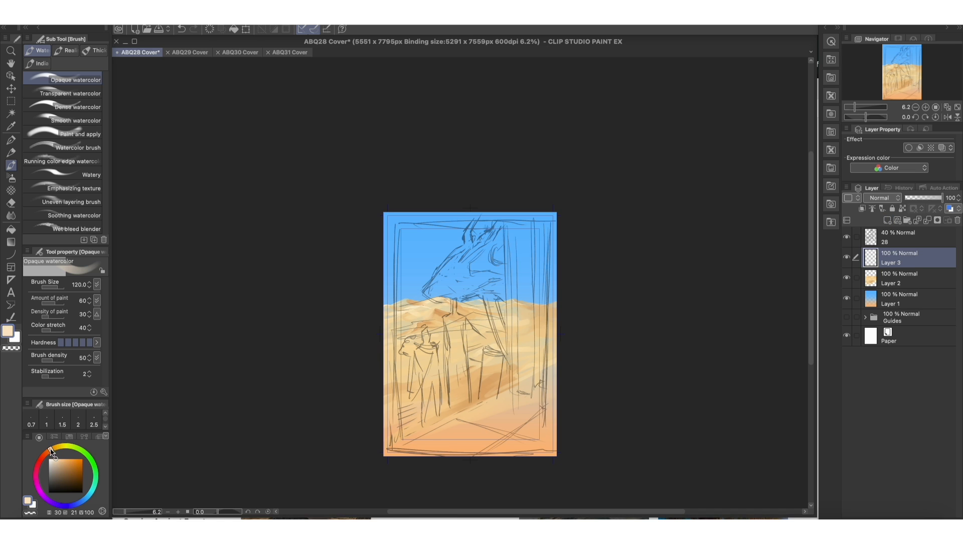
mouse_move(520, 238)
mouse_down()
mouse_move(516, 198)
mouse_move(510, 368)
mouse_up()
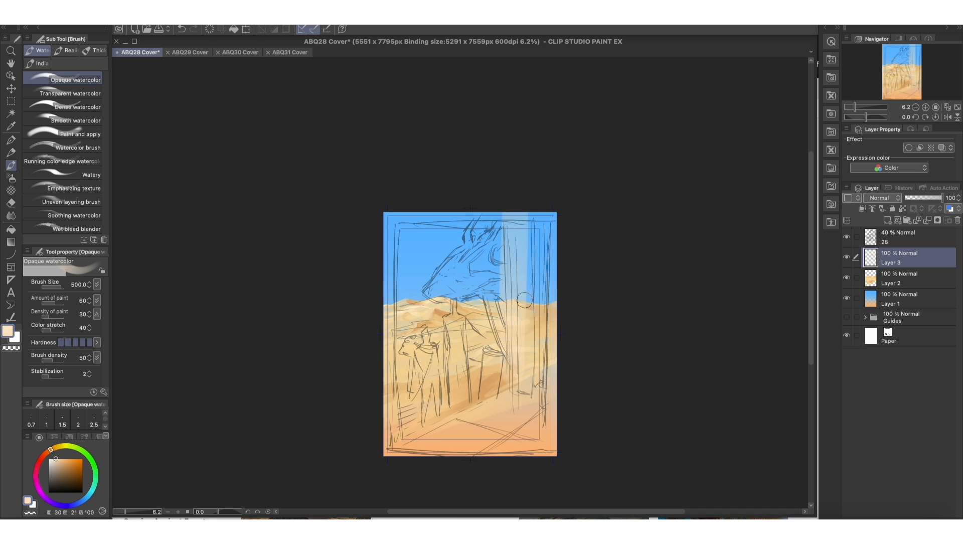
key(ctrl+z)
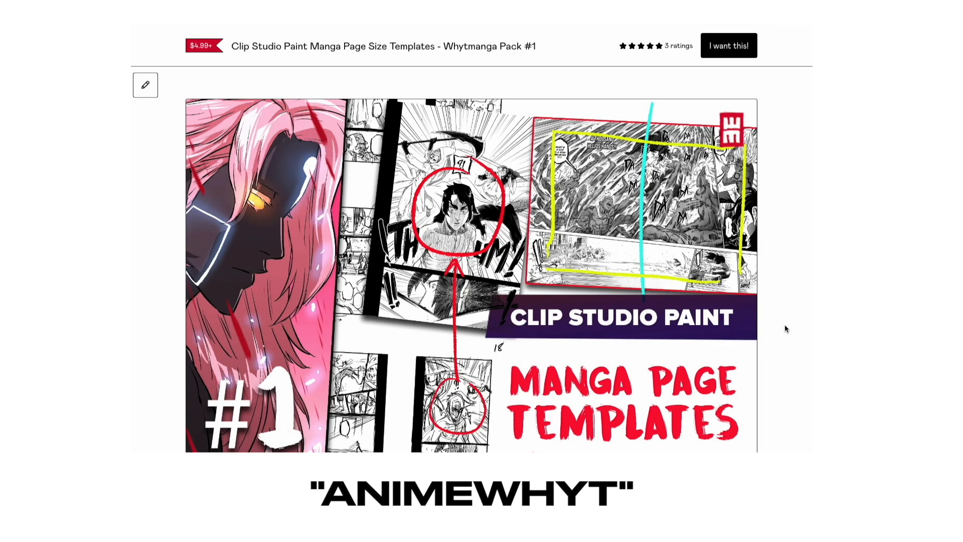
scroll(785, 329, down, 2)
scroll(785, 329, down, 7)
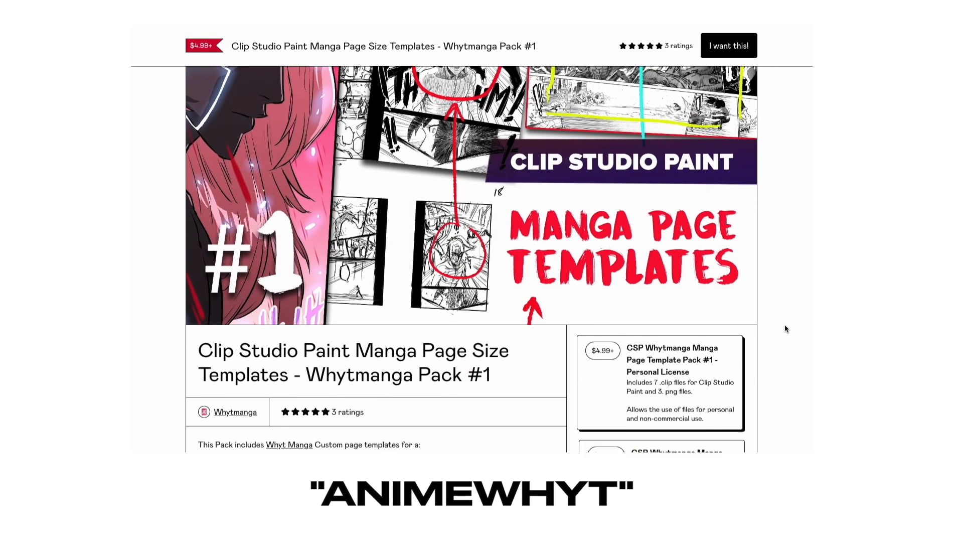
scroll(785, 324, down, 2)
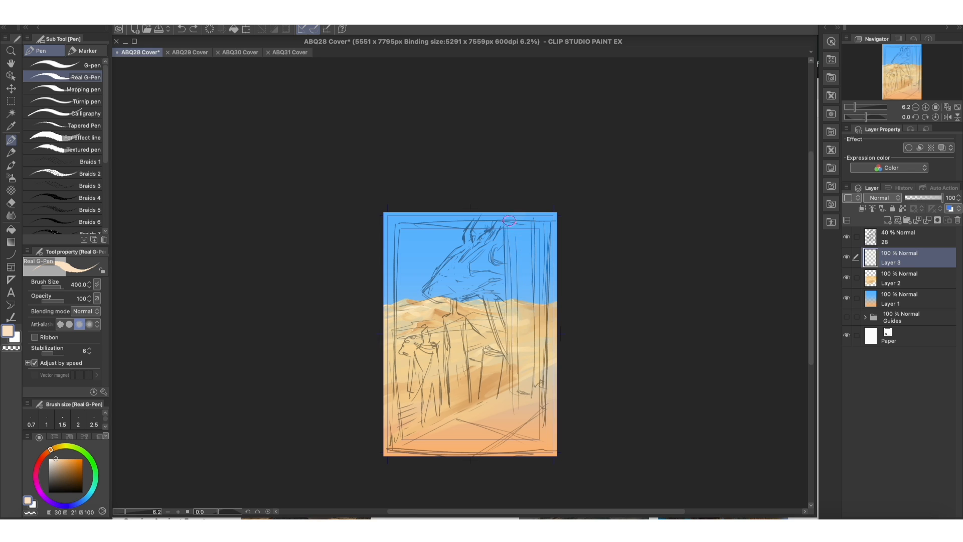
- Block in the wall right of the window opening and its diagonal ledge edge in pale peach with the Real G-Pen at size 400
mouse_move(512, 202)
mouse_down()
mouse_move(556, 202)
mouse_move(518, 389)
mouse_move(361, 458)
mouse_up()
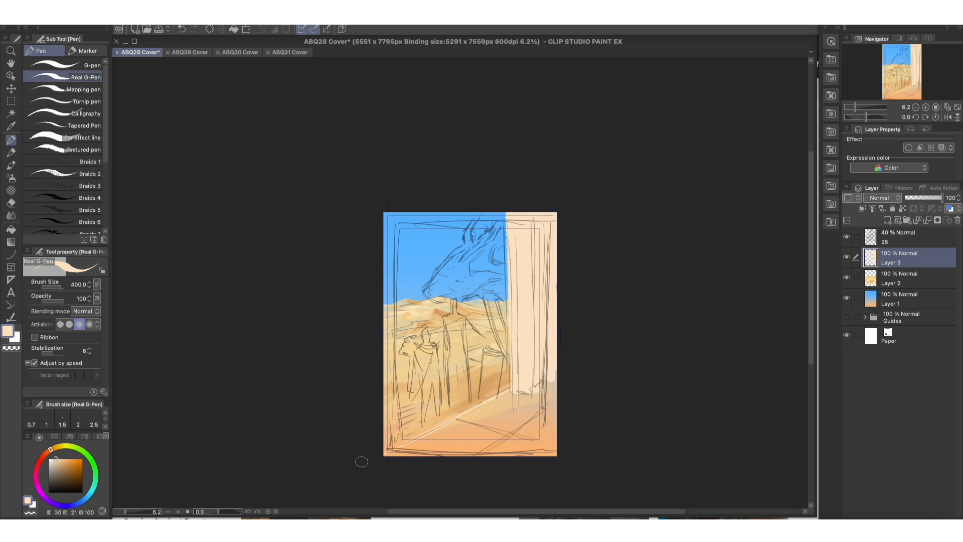
- Draw pale peach tile seams across the floor at size 100 and edge them in brown (H 23, S 58, V 59) with the sketch hidden
scroll(514, 381, up, 1)
mouse_move(516, 394)
mouse_down()
mouse_move(544, 389)
mouse_move(516, 402)
mouse_up()
key(ctrl+z)
drag(442, 424, 566, 458)
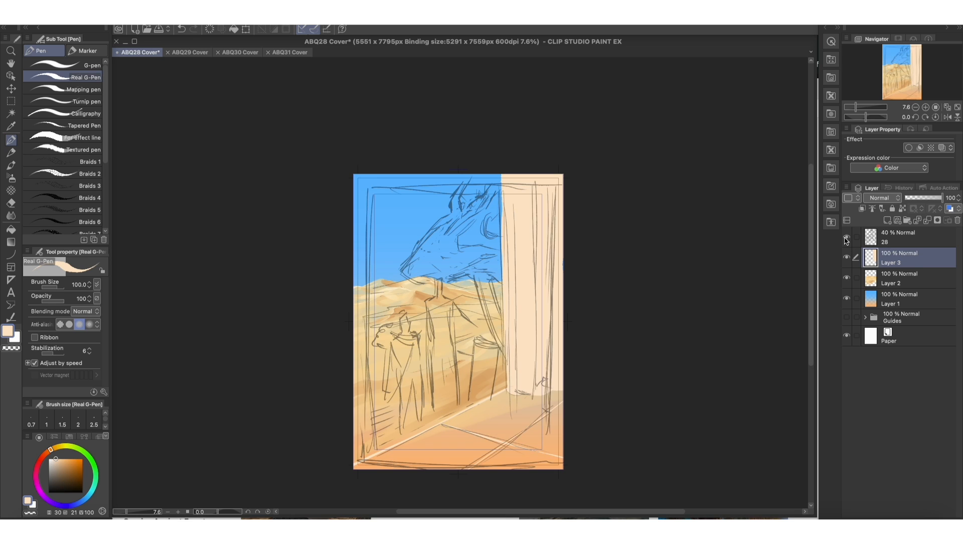
click(847, 237)
click(60, 474)
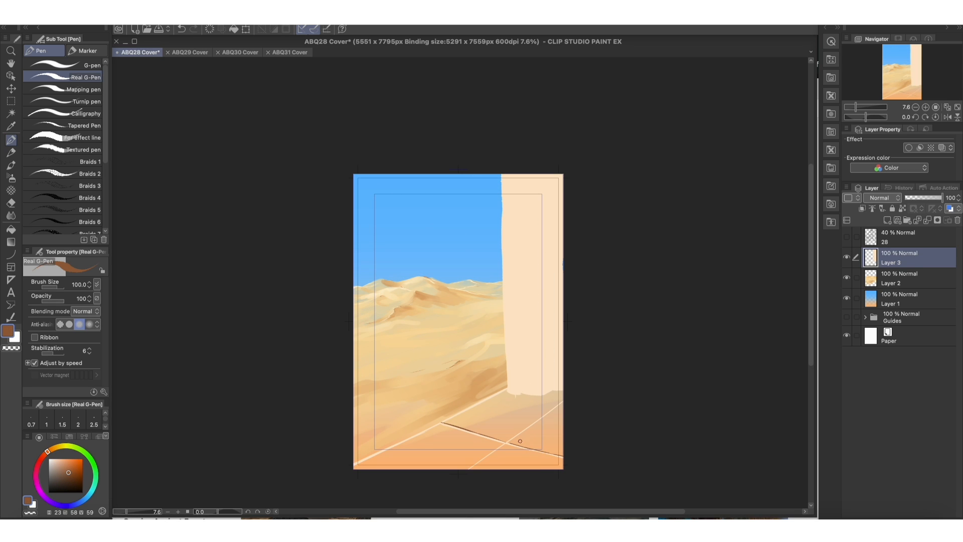
- Sample the wall's peach, lighten it, draw a bright highlight down the wall's edge with a larger pen, and show the sketch again
alt+click(507, 222)
click(51, 458)
key(])
key(])
key(])
drag(501, 174, 516, 352)
click(846, 237)
- Add a new layer above the wall and wash pale peach (H 31, S 21, V 100) over the floor with Opaque watercolor at size 600
key(b)
key(ctrl+shift+n)
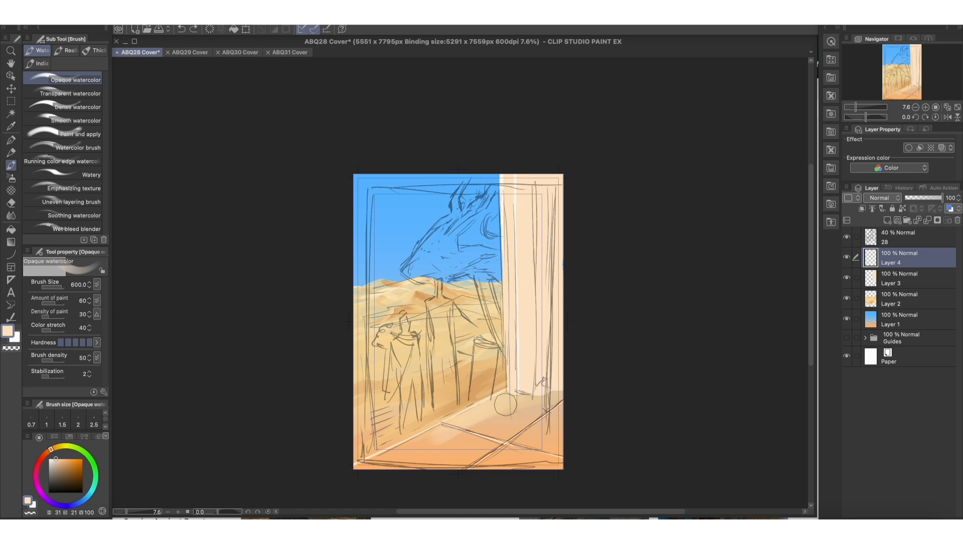
drag(437, 416, 521, 451)
drag(406, 451, 501, 464)
- Paint vertical tan (H 31, S 40, V 85) shadow bands down the wall with Gouache at size 150, dividing it into pillars
alt+click(555, 441)
drag(556, 173, 551, 391)
drag(545, 223, 546, 331)
drag(534, 173, 534, 268)
drag(536, 174, 535, 360)
key(b)
drag(532, 242, 531, 391)
drag(516, 173, 514, 397)
drag(548, 173, 548, 313)
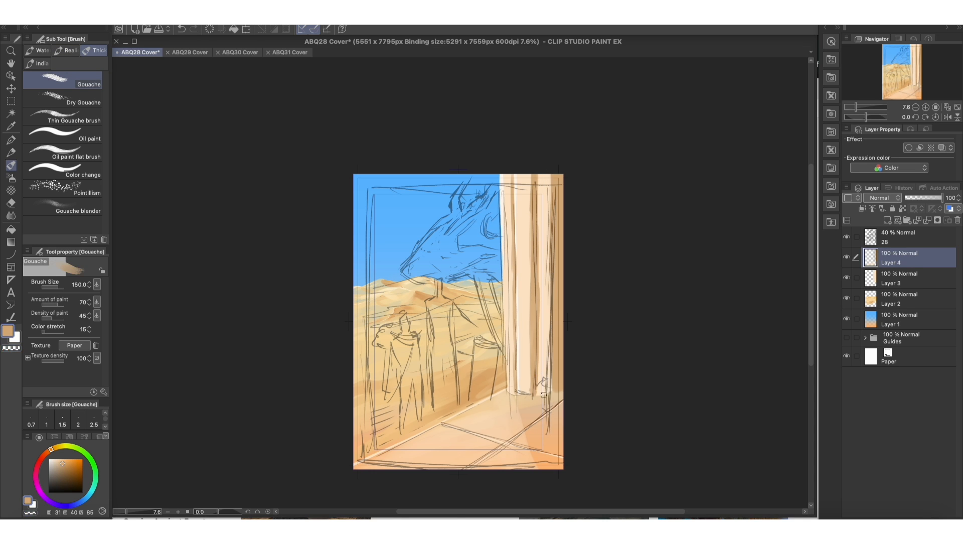
- Choose a darker brown (H 31, S 42, V 68) and paint shadows across the floor below the pillars with Gouache
click(62, 469)
drag(563, 386, 530, 395)
mouse_move(560, 390)
mouse_down()
mouse_move(534, 392)
mouse_move(560, 392)
mouse_move(531, 402)
mouse_move(516, 431)
mouse_up()
key(bracketright)
key(bracketright)
key(bracketright)
key(bracketright)
key(bracketright)
key(bracketright)
key(bracketright)
key(bracketright)
drag(554, 421, 532, 446)
drag(538, 404, 514, 404)
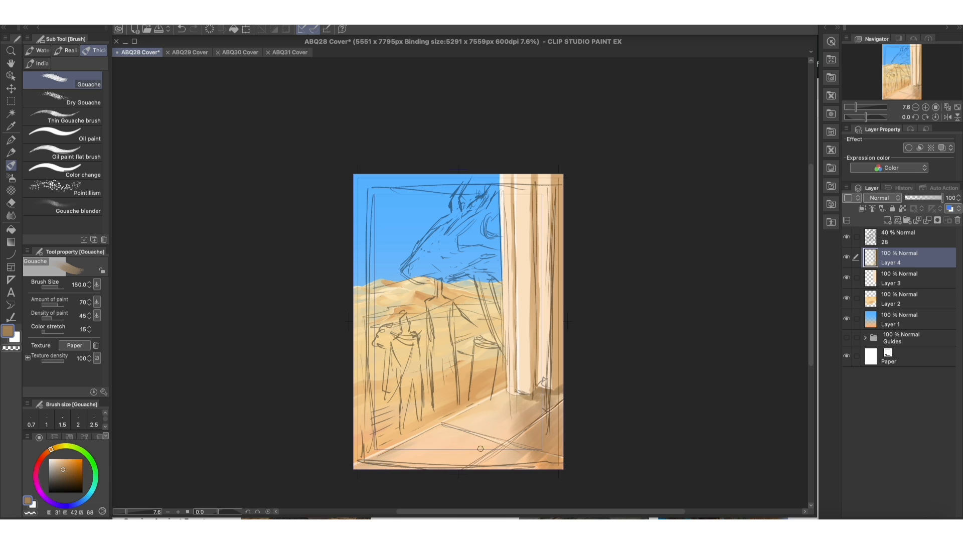
- Hide the sketch and draw brown seams with near-white highlights across the pillar tops and floor tiles using the Real G-Pen at size 170
key(p)
key(ctrl+h)
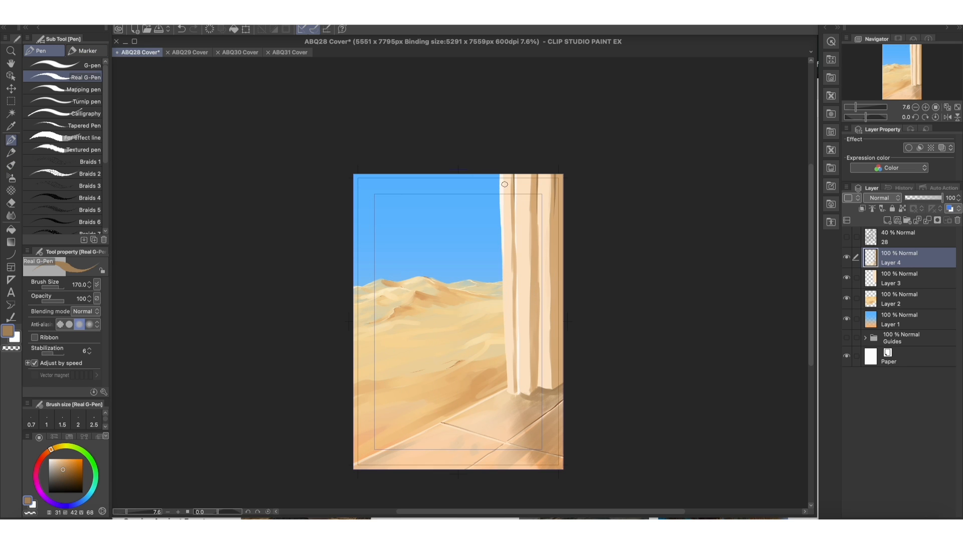
key(x)
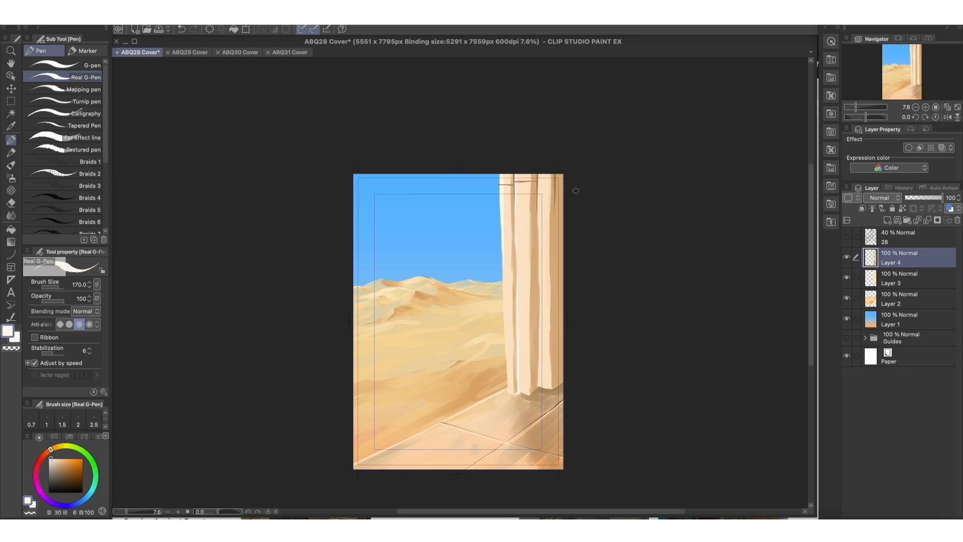
key(x)
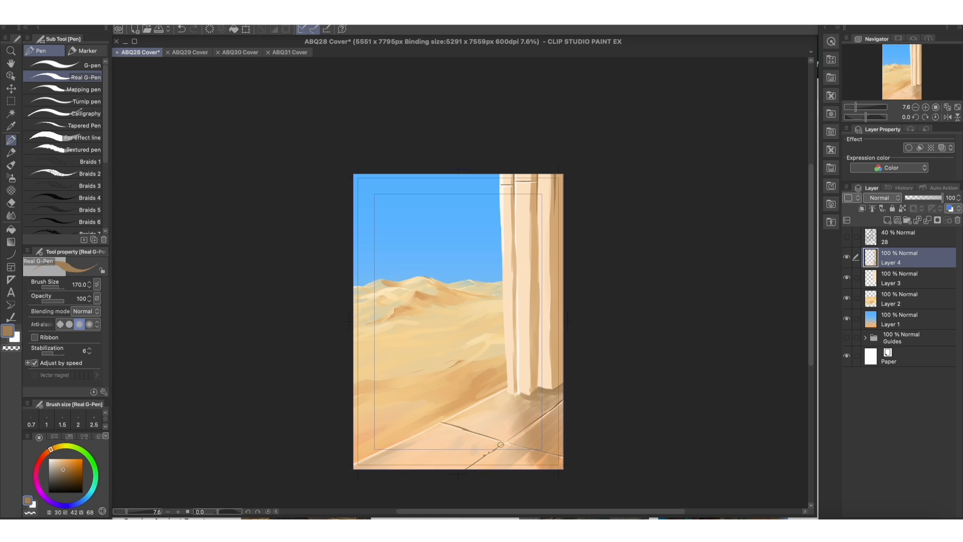
- Check against the sketch and draw cream (H 36, S 24, V 100) parallel step lines along the diagonal edge beyond the floor
key(ctrl+h)
alt+click(380, 450)
drag(380, 450, 466, 396)
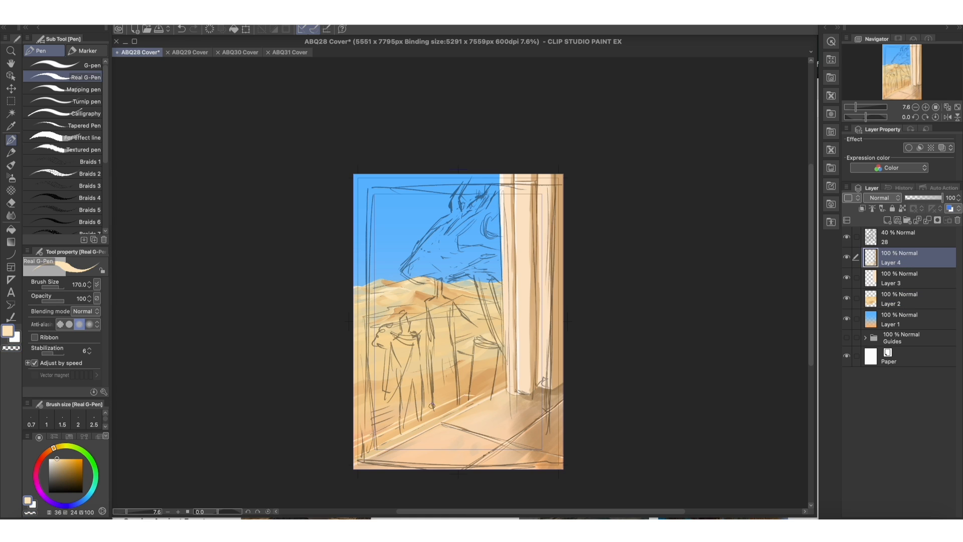
key(ctrl+h)
mouse_move(353, 433)
mouse_down()
mouse_move(399, 416)
mouse_move(346, 456)
mouse_move(385, 438)
mouse_move(423, 398)
mouse_up()
- Sample the floor shadow colour and shade between the step lines along the floor's diagonal edge
alt+click(519, 400)
key(p)
key(b)
scroll(362, 448, up, 6)
drag(605, 343, 517, 387)
key(p)
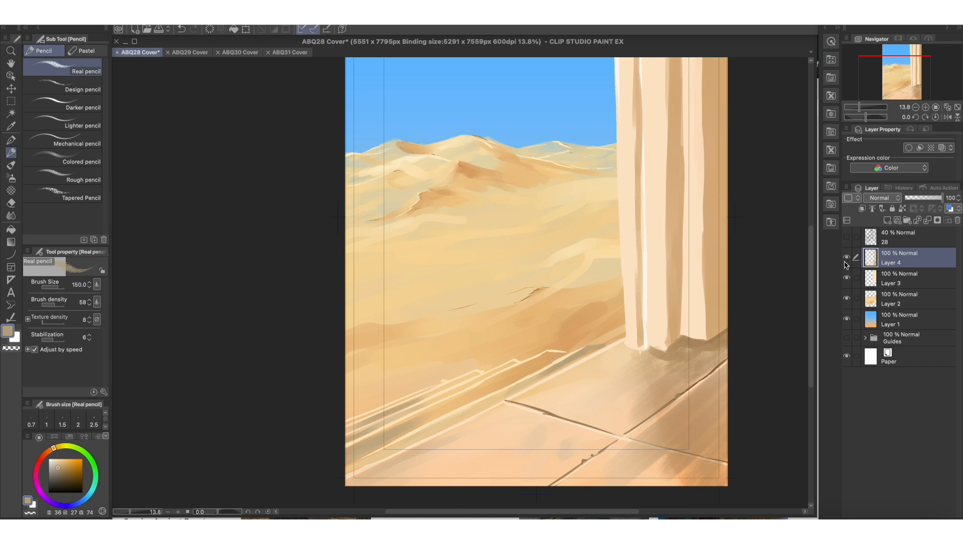
- Draw short brown (H 30, S 42, V 68) block joints across the steps with the Real G-Pen at size 170
key(p)
drag(436, 405, 454, 410)
drag(470, 403, 487, 408)
drag(423, 404, 450, 410)
drag(392, 407, 414, 410)
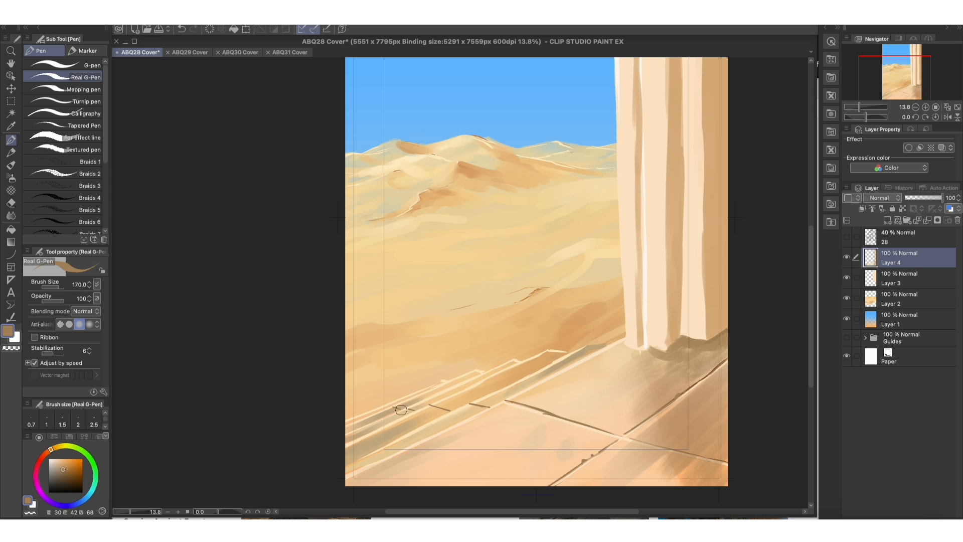
- Add brown notches and cream (H 36, S 24, V 100) highlights along the steps' jagged outer edge, using sampled colours
alt+click(483, 406)
alt+click(373, 400)
mouse_move(541, 353)
mouse_down()
mouse_move(439, 381)
mouse_move(565, 352)
mouse_up()
alt+click(467, 372)
alt+click(508, 363)
alt+click(565, 352)
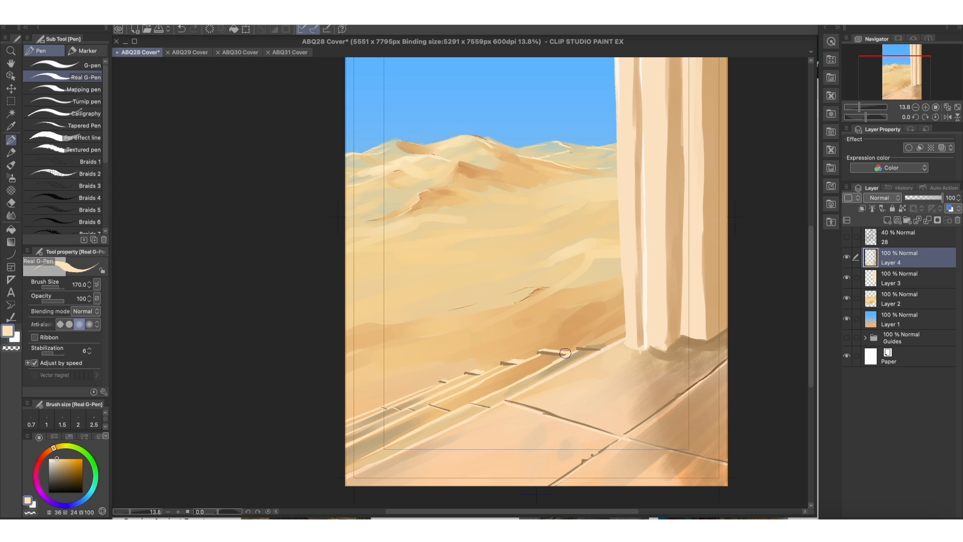
- Trim the pillar bases on Layer 3 with transparent colour and draw brown cracks down the pillars on Layer 4
scroll(467, 369, up, 3)
click(897, 275)
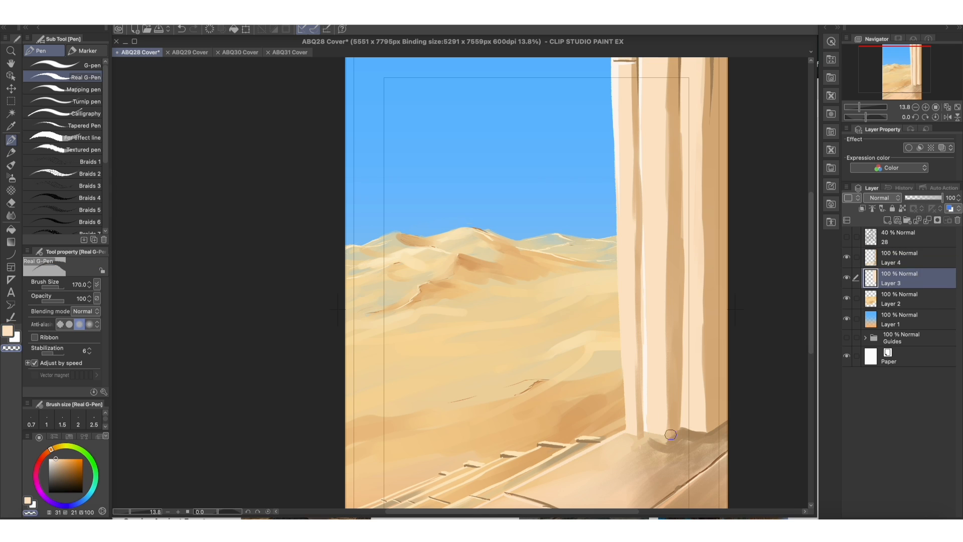
click(897, 258)
alt+click(705, 433)
drag(666, 330, 666, 354)
scroll(666, 311, up, 1)
drag(682, 77, 682, 123)
drag(667, 163, 666, 265)
drag(634, 225, 635, 245)
- Dot more chips onto the pillars and draw brown moulding lines around their bases
alt+click(631, 247)
alt+click(668, 364)
click(669, 254)
click(704, 262)
drag(681, 417, 685, 448)
drag(685, 449, 705, 453)
scroll(676, 410, down, 2)
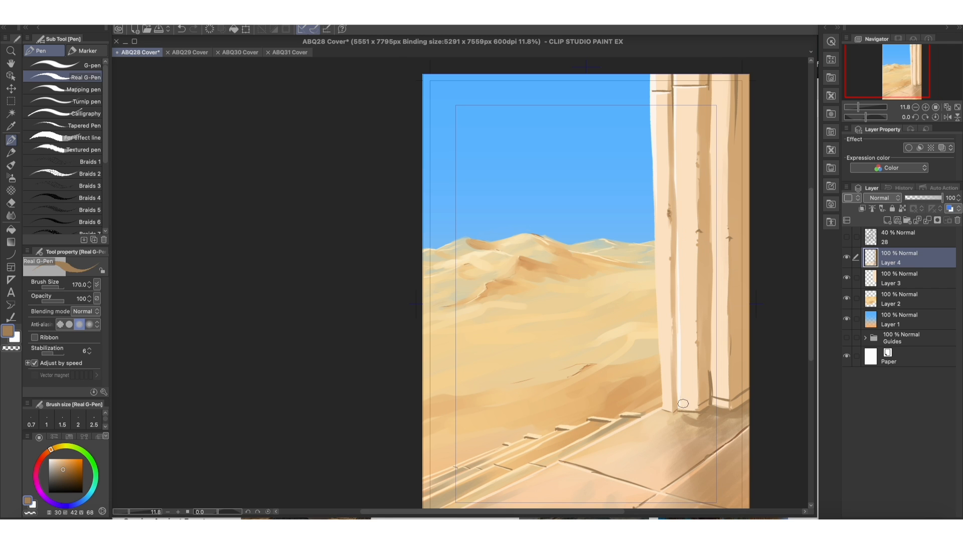
- Highlight the pillar cracks, vertical edges and base mouldings in near-white peach (H 31, S 12, V 100)
alt+click(717, 393)
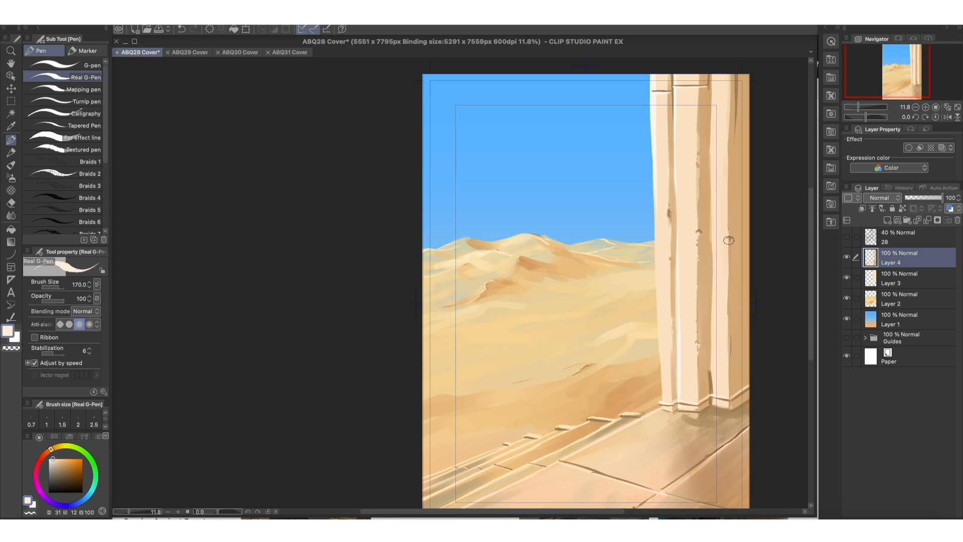
scroll(725, 135, up, 3)
alt+click(740, 130)
drag(708, 135, 702, 434)
drag(674, 209, 676, 457)
scroll(676, 345, down, 5)
key(x)
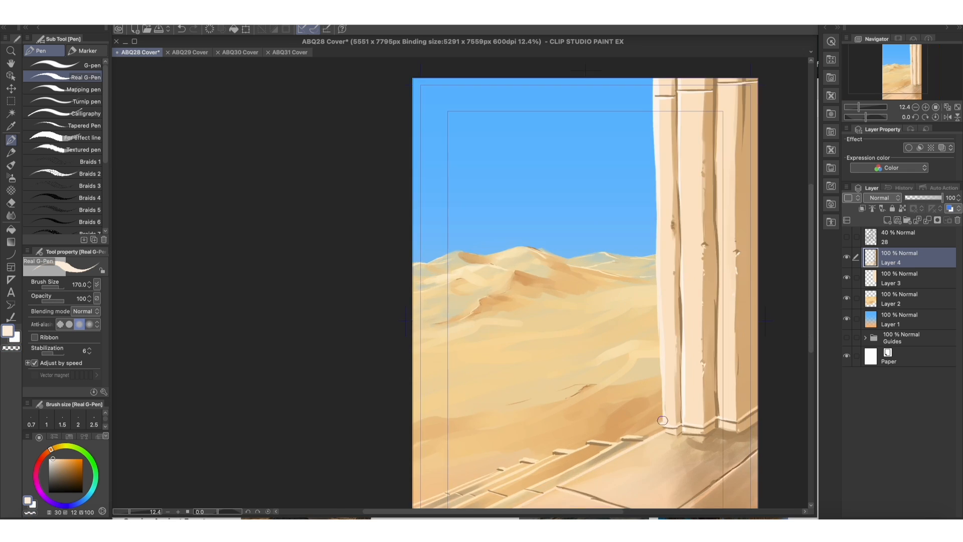
- Refine the pillar's edge against the sky, alternating between Layers 3 and 4 and erasing with transparent colour
scroll(661, 234, up, 3)
key(alt+bracketleft)
key(alt+bracketright)
key(alt+bracketleft)
scroll(682, 341, down, 2)
key(alt+bracketright)
key(alt+bracketleft)
key(alt+bracketright)
key(alt+bracketleft)
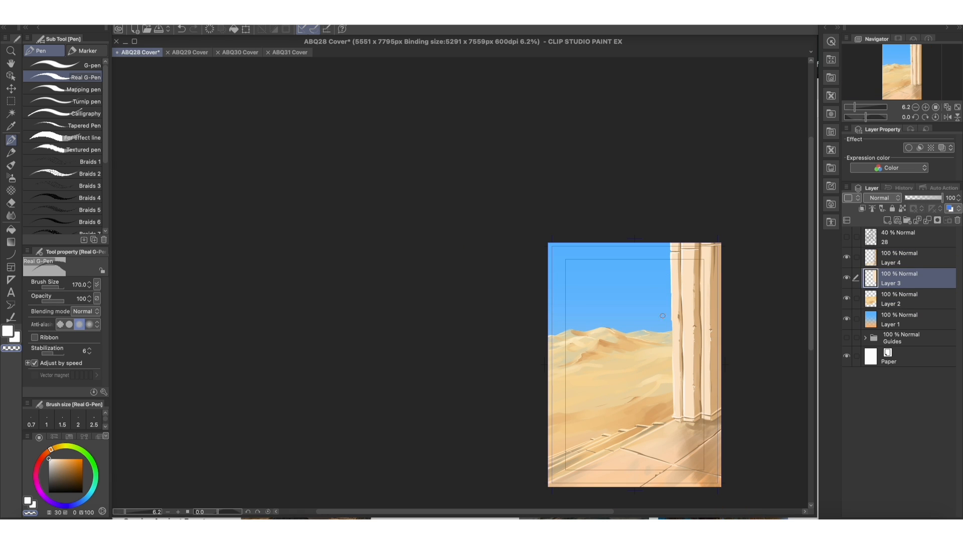
- Sample tan (H 31, S 40, V 85) and draw spiral carvings down the outermost pillar on Layer 4
alt+click(669, 322)
scroll(668, 323, up, 5)
scroll(665, 276, down, 4)
key(alt+bracketright)
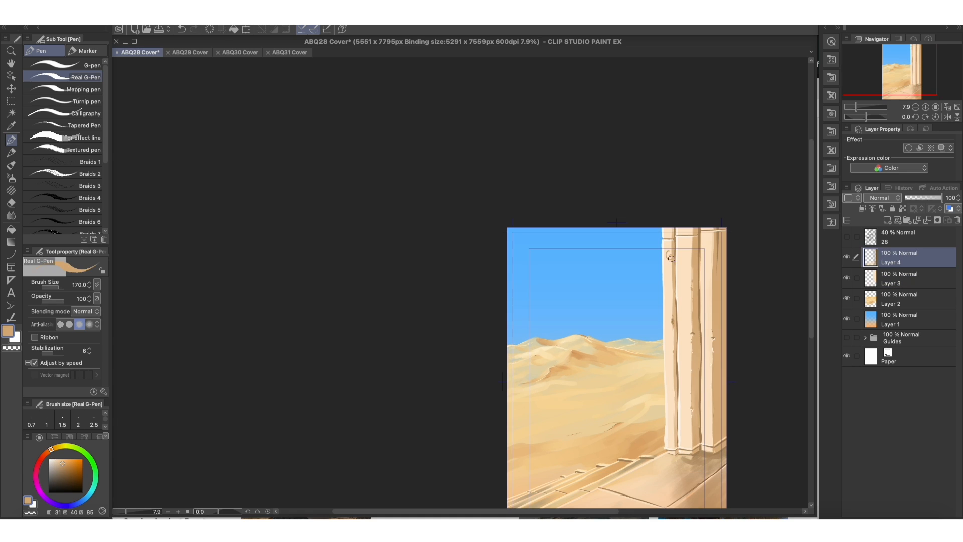
drag(665, 281, 669, 291)
scroll(669, 286, down, 2)
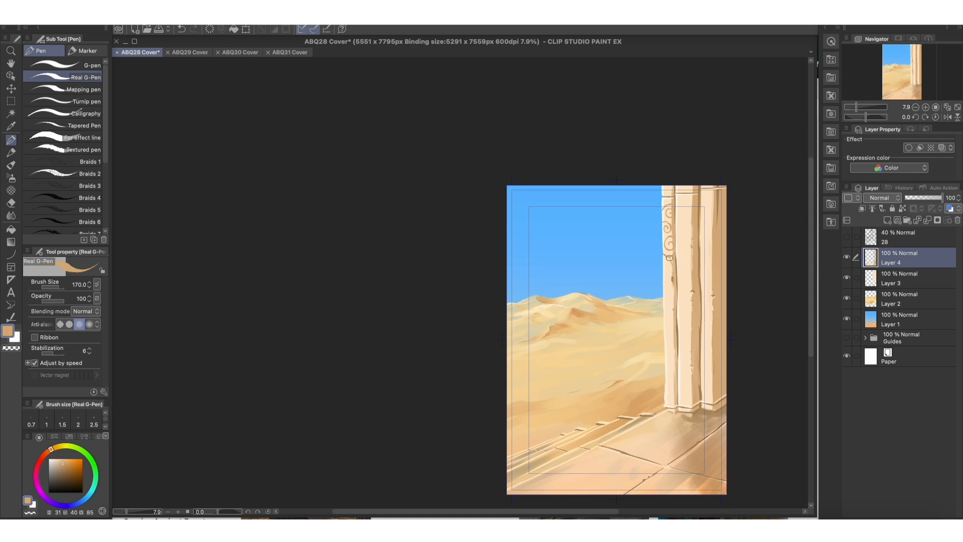
- Draw brown (H 31, S 45, V 74) zigzag and spiral carvings, shade the far wall edge, and add angular dark brown (H 31, S 54, V 43) carvings there
click(64, 467)
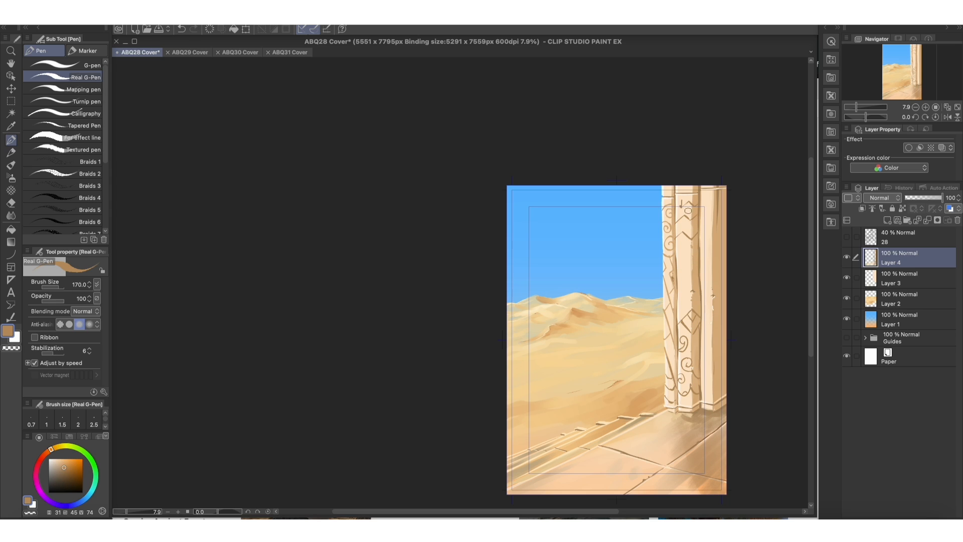
drag(721, 189, 717, 398)
click(66, 477)
drag(727, 217, 726, 229)
drag(726, 249, 722, 255)
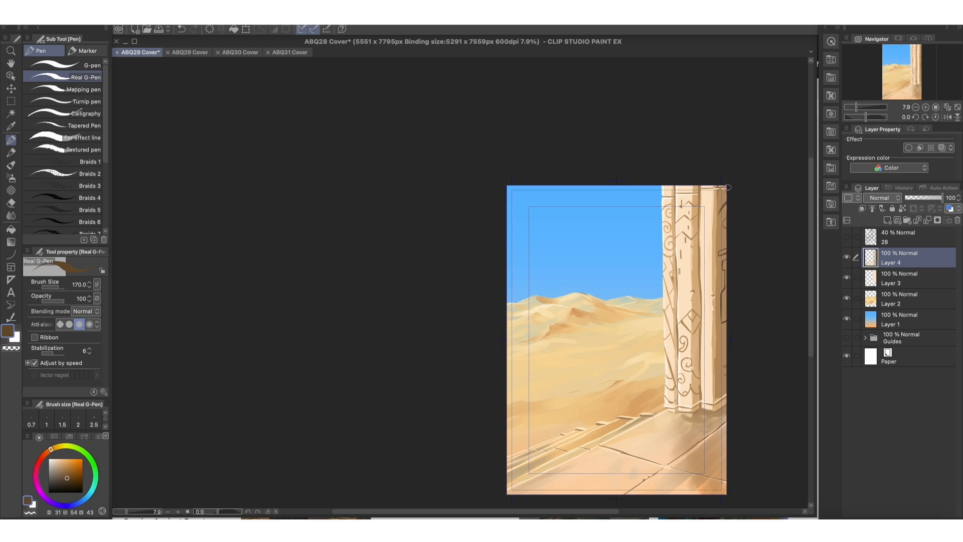
- Sample the carving brown (H 31, S 45, V 74) and fill the middle of the central pillar with more swirl carvings
scroll(693, 213, up, 3)
alt+click(684, 301)
alt+click(685, 319)
drag(666, 283, 679, 324)
drag(673, 340, 672, 360)
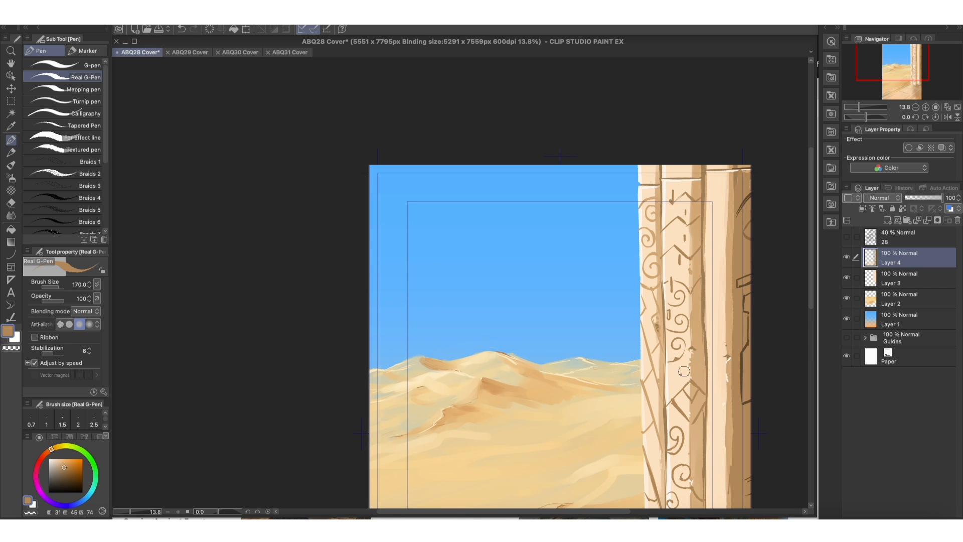
- Add near-white (H 30, S 6, V 100) highlights beside the pillar carvings with the Real G-Pen at size 170
alt+click(680, 176)
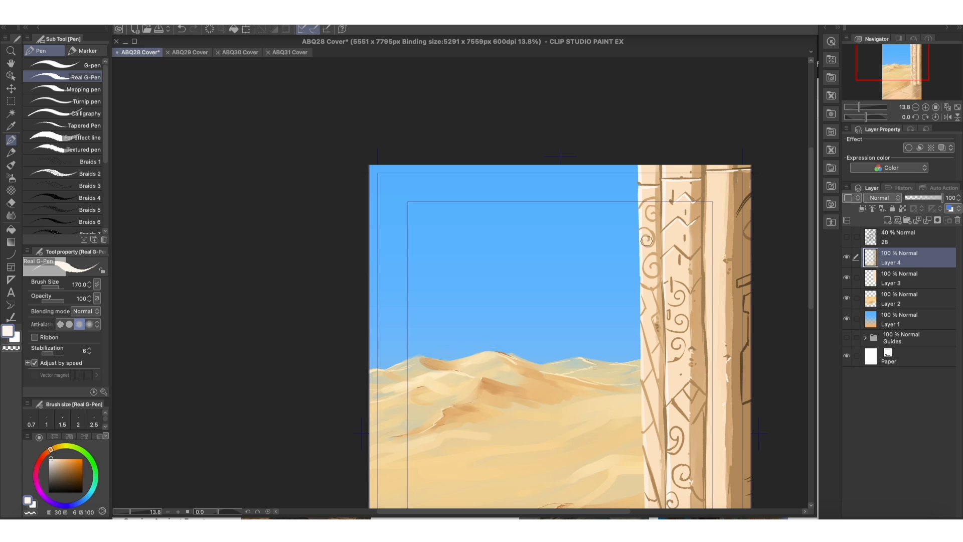
drag(668, 332, 681, 324)
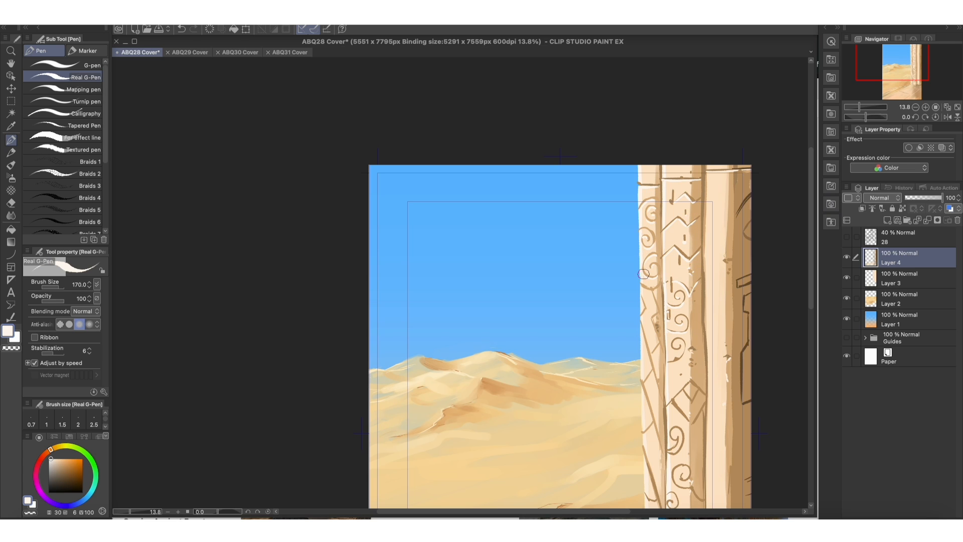
scroll(652, 376, down, 2)
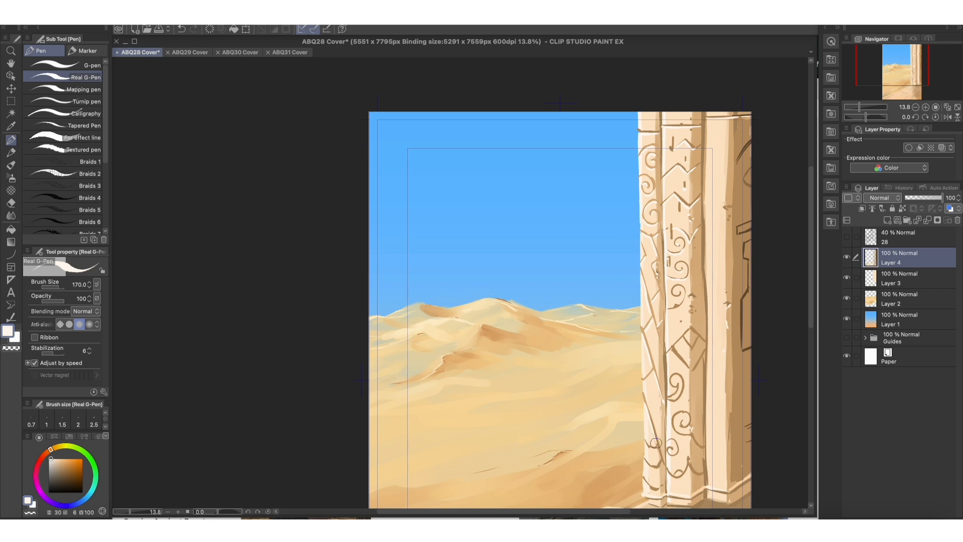
scroll(693, 403, down, 2)
drag(673, 332, 683, 311)
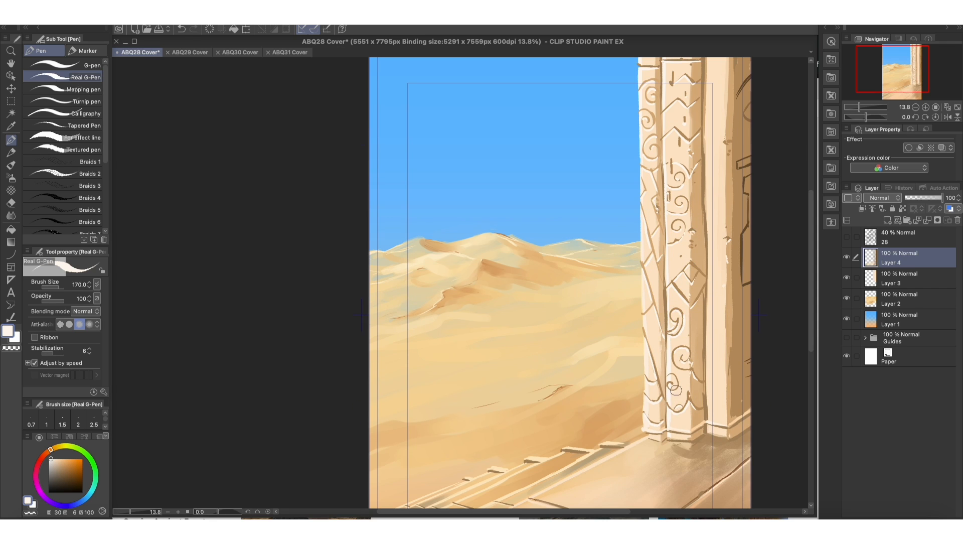
scroll(638, 180, down, 1)
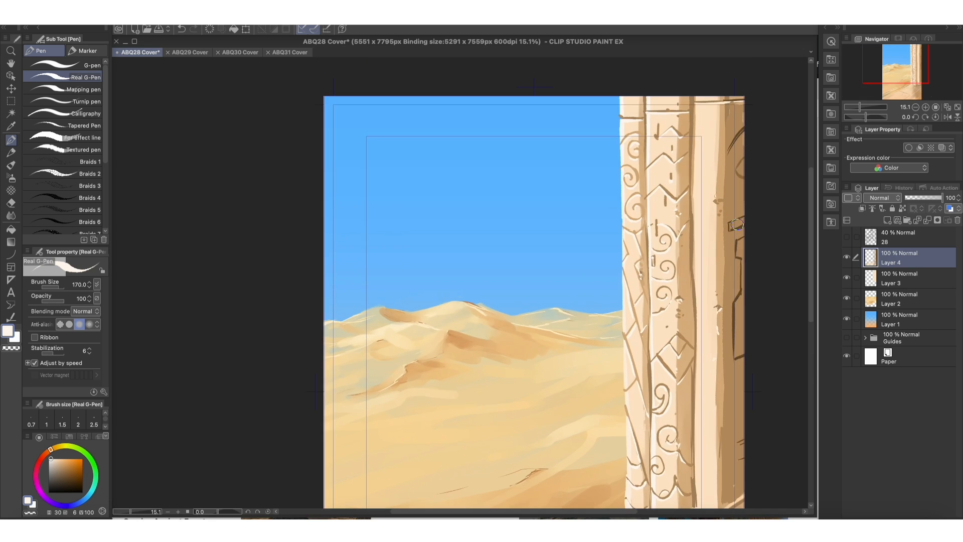
- Show the sketch, add a layer between the dunes and the pillars, and block in the horned beast's head in grey-brown (H 30, S 23, V 49)
click(901, 277)
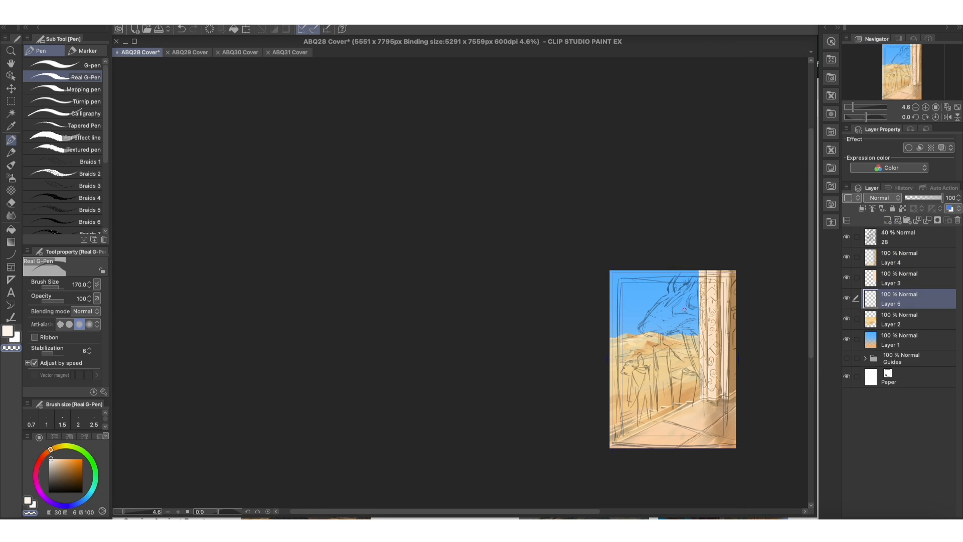
alt+click(704, 298)
key(ctrl+z)
drag(709, 262, 584, 355)
key(ctrl+z)
key(ctrl+shift+n)
drag(712, 374, 597, 341)
mouse_move(700, 245)
mouse_down()
mouse_move(654, 323)
mouse_move(693, 287)
mouse_move(636, 336)
mouse_move(659, 353)
mouse_move(681, 347)
mouse_move(626, 339)
mouse_move(699, 355)
mouse_up()
- Extend the beast's silhouette down into the neck beside the pillar with a resized Gouache brush
key(bracketright)
key(bracketright)
key(bracketright)
key(bracketleft)
key(bracketleft)
key(bracketleft)
key(bracketleft)
key(bracketleft)
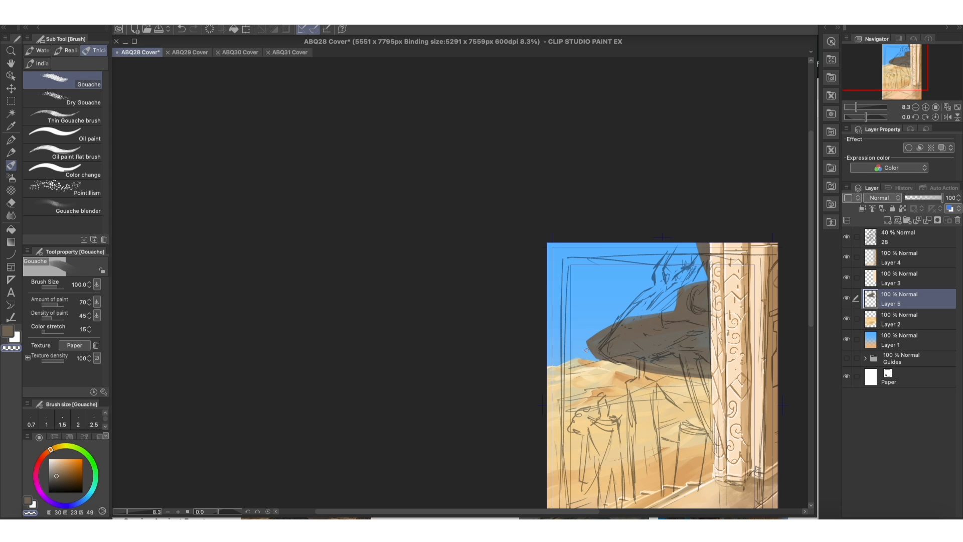
key(bracketright)
key(bracketright)
drag(700, 369, 707, 434)
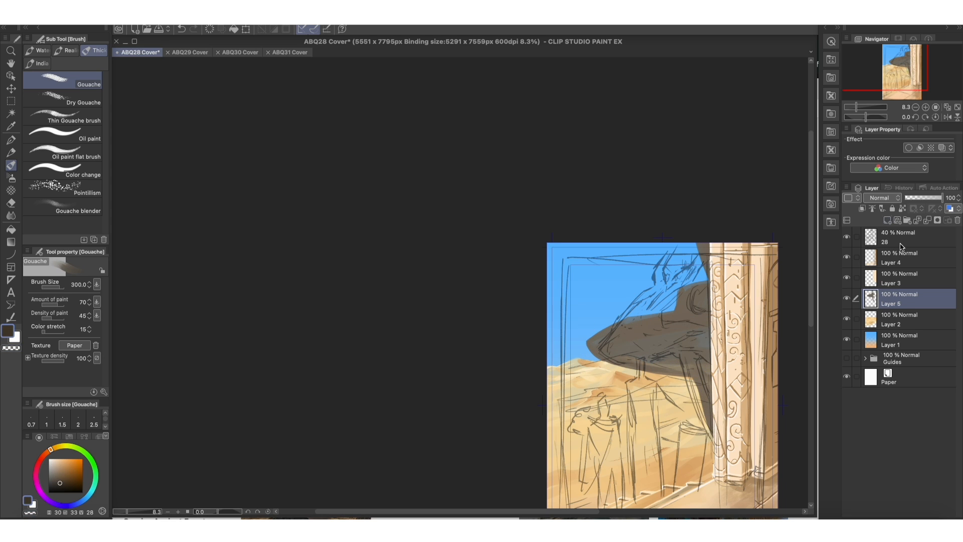
- Paint darker shading along the beast's lower jaw and neck with a smaller Gouache brush, and hide the sketch
alt+click(707, 385)
key(bracketleft)
key(bracketleft)
key(bracketleft)
mouse_move(609, 358)
mouse_down()
mouse_move(690, 376)
mouse_move(712, 429)
mouse_up()
drag(693, 377, 712, 436)
click(846, 236)
- Deepen the shadows around the beast's brow, cheek and neck with Gouache, undoing the stroke along the snout
key(bracketright)
drag(617, 354, 669, 365)
key(super+z)
mouse_move(684, 322)
mouse_down()
mouse_move(679, 299)
mouse_move(673, 316)
mouse_move(691, 339)
mouse_move(722, 436)
mouse_up()
key(bracketright)
drag(698, 370, 708, 359)
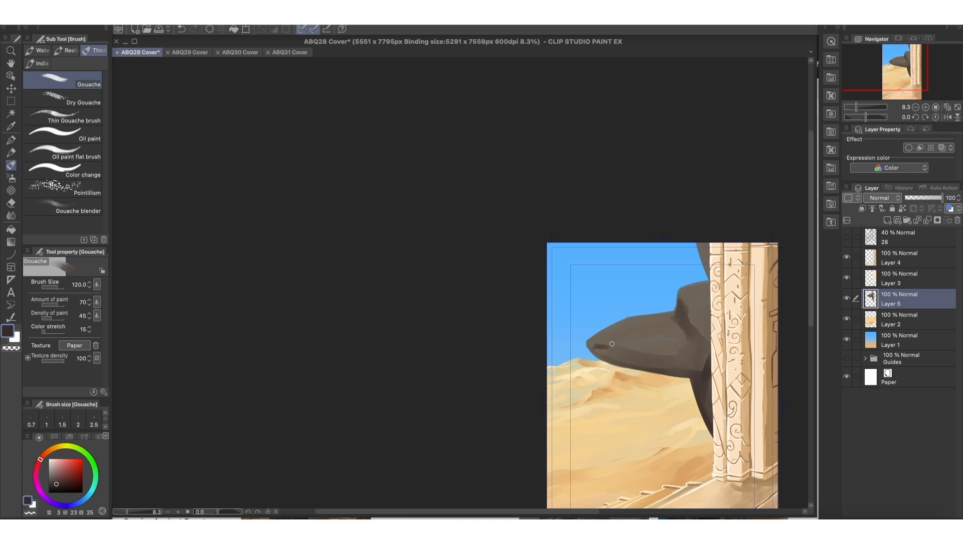
- Draw the beast's snout crease, nostril, brow and horn edge in dark brown (H 3, S 23, V 25) with the Real G-Pen at size 100
key(p)
drag(608, 327, 602, 346)
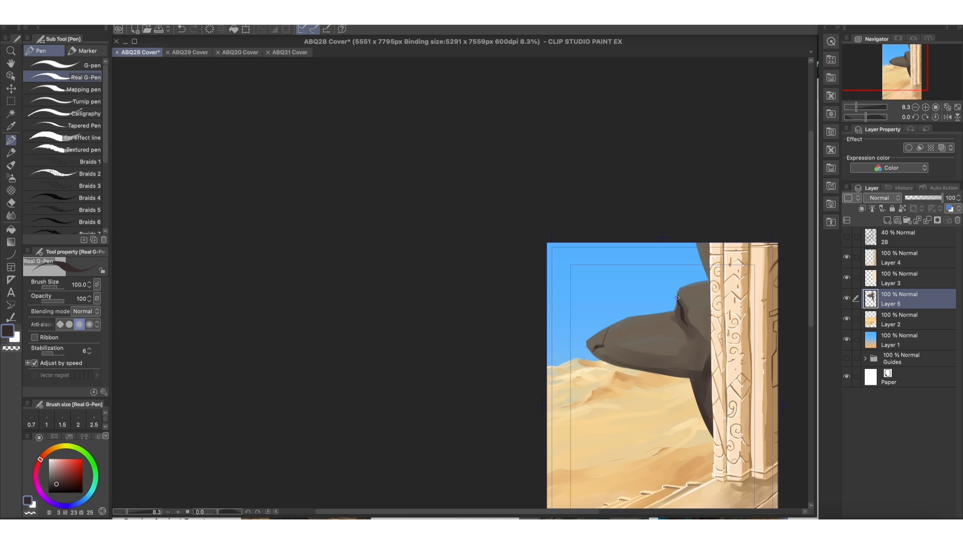
drag(709, 282, 700, 244)
key(b)
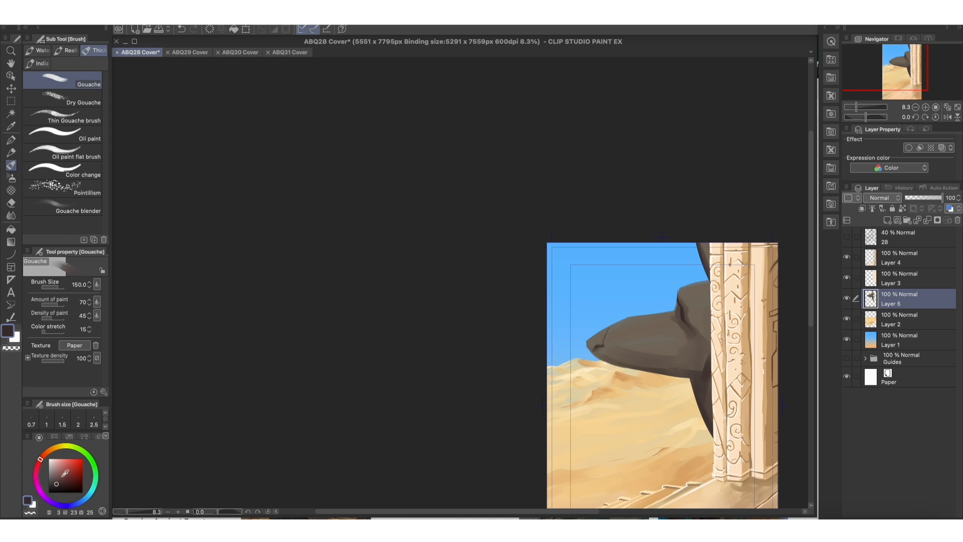
- Add lighter grey-brown (H 30, S 21, V 65) highlights along the beast's snout, nostril and brow with Real G-Pen and Gouache
alt+click(609, 417)
key(p)
scroll(588, 323, up, 2)
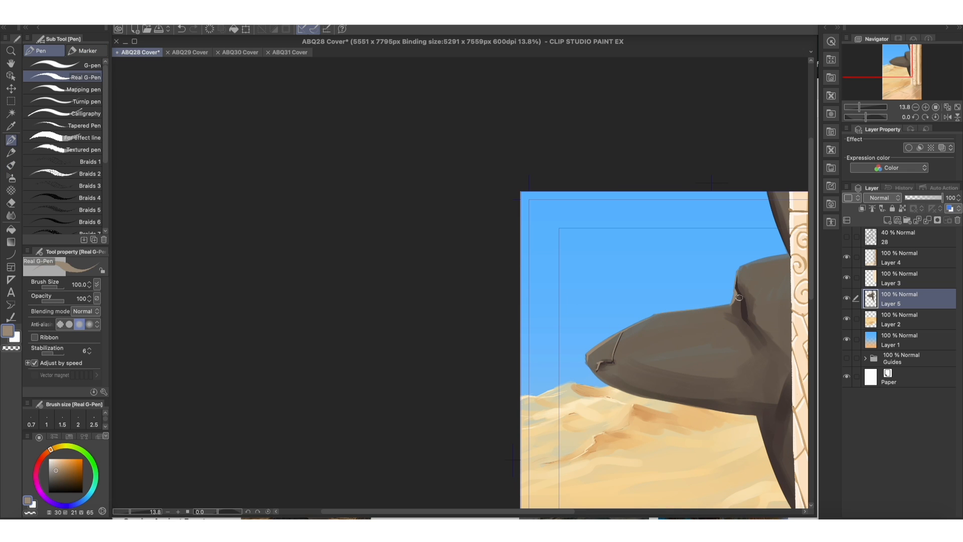
key(b)
drag(778, 265, 760, 268)
scroll(547, 411, down, 3)
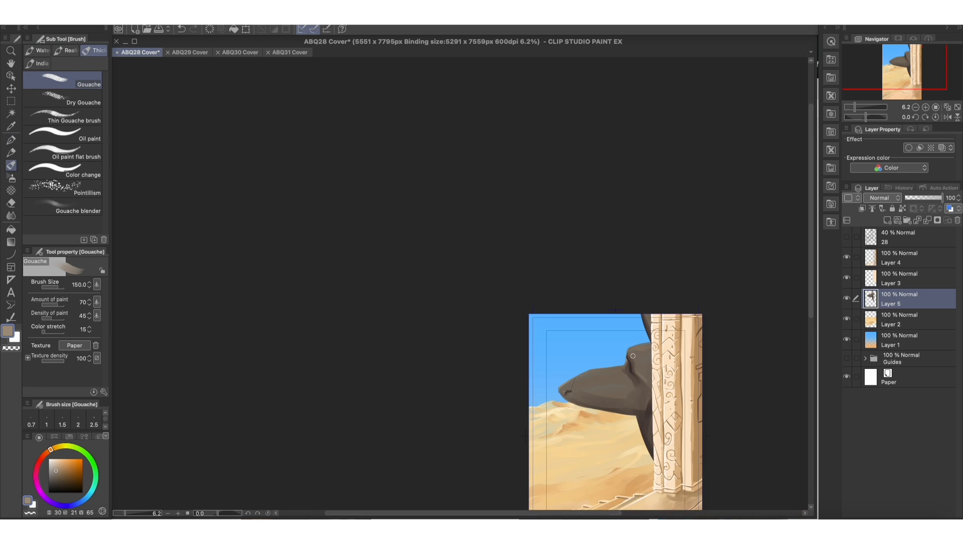
- Draw the beast's pale eye and the curled light ornaments on its horn and neck with the Real G-Pen
alt+click(667, 351)
key(p)
scroll(643, 323, up, 3)
drag(638, 316, 645, 335)
scroll(617, 415, down, 5)
drag(659, 377, 644, 424)
alt+click(643, 420)
scroll(625, 287, up, 3)
alt+click(659, 124)
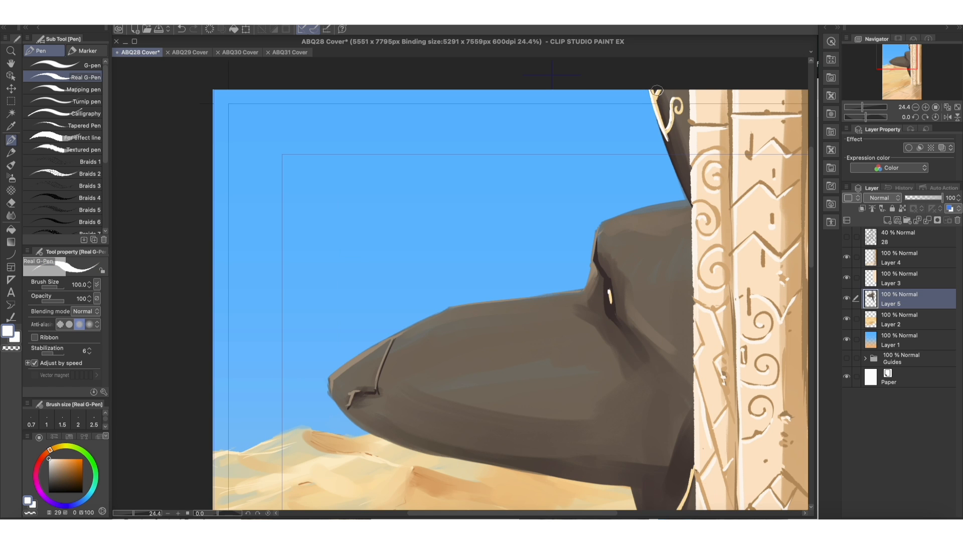
- Deepen the blue along the upper sky on Layer 1 with the Soft airbrush
scroll(656, 90, down, 2)
scroll(672, 387, down, 4)
click(903, 340)
click(11, 177)
alt+click(602, 280)
click(75, 464)
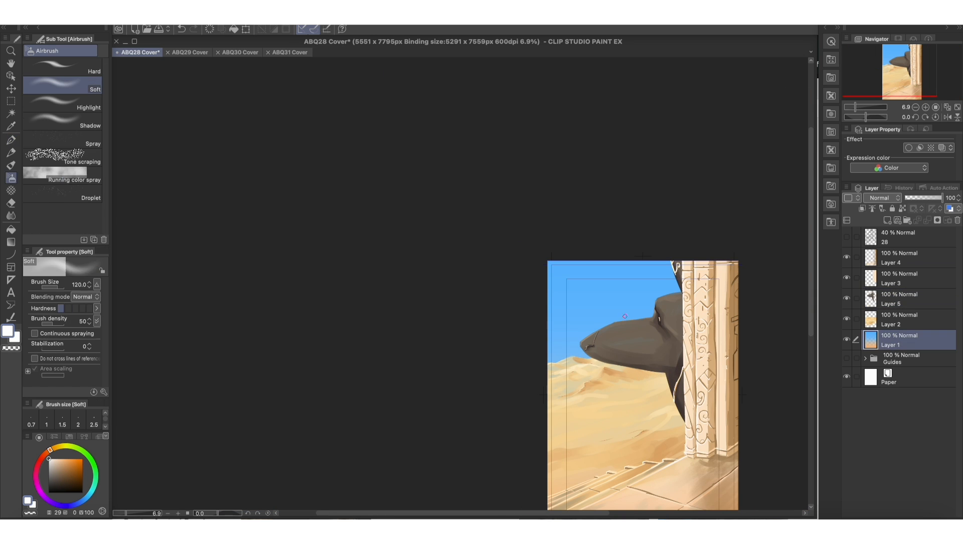
drag(547, 266, 742, 278)
drag(743, 277, 608, 270)
- Add a new layer above Layer 4, try a gradient across the canvas, and set the layer opacity to 65%
click(902, 258)
click(888, 220)
click(11, 242)
mouse_move(564, 501)
mouse_down()
mouse_move(639, 128)
mouse_move(639, 75)
mouse_up()
key(super+z)
click(929, 198)
- Add a Linear burn layer and apply a dark brown (H 32, S 100, V 32) gradient, undoing the first attempt
click(887, 220)
click(888, 199)
click(887, 244)
click(83, 481)
scroll(652, 351, down, 4)
drag(767, 462, 624, 241)
key(super+z)
drag(767, 252, 714, 245)
- Paint brown shadows on the pillars and beast with Gouache up to size 250, set the layer opacity to 51%, and switch to Blur
key(b)
key(b)
key(b)
key(bracketleft)
drag(711, 95, 714, 282)
click(929, 197)
drag(693, 94, 693, 290)
key(bracketright)
key(bracketright)
key(bracketright)
key(bracketright)
mouse_move(732, 94)
mouse_down()
mouse_move(732, 284)
mouse_move(710, 288)
mouse_up()
drag(717, 108, 717, 285)
click(923, 197)
mouse_move(647, 193)
mouse_down()
mouse_move(584, 187)
mouse_move(652, 194)
mouse_move(674, 221)
mouse_move(662, 150)
mouse_move(677, 189)
mouse_up()
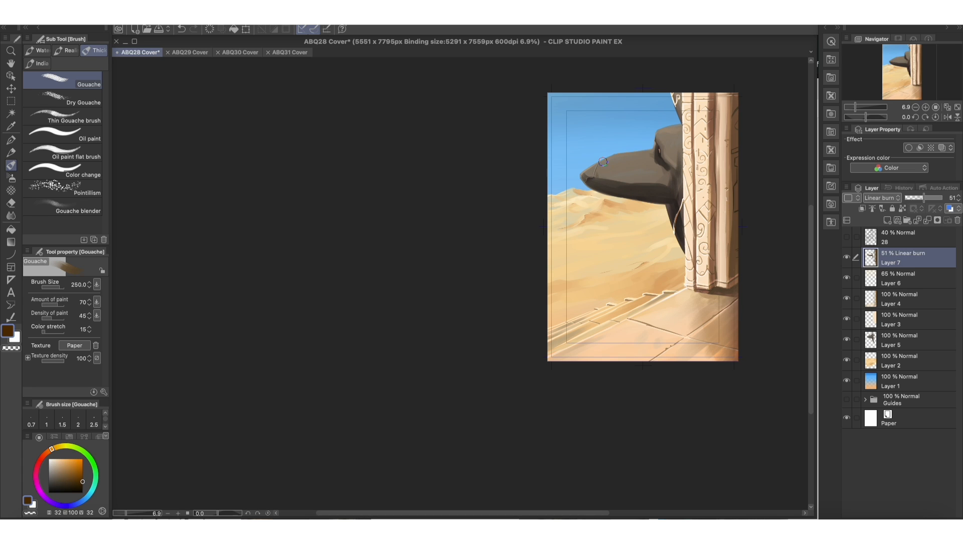
key(j)
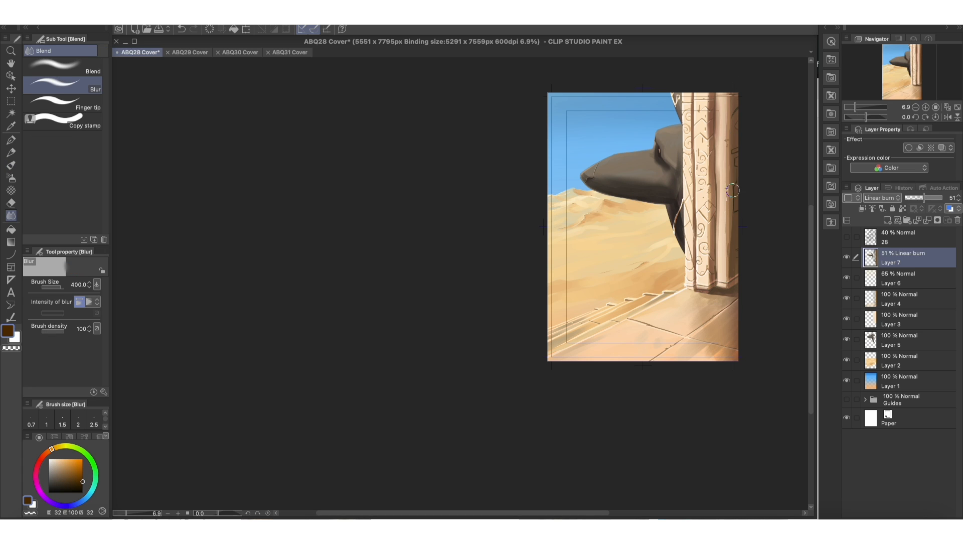
- Move Layer 6 above the Linear burn layer and raise its opacity to 100%
click(846, 278)
click(846, 278)
drag(903, 278, 902, 249)
drag(929, 197, 942, 197)
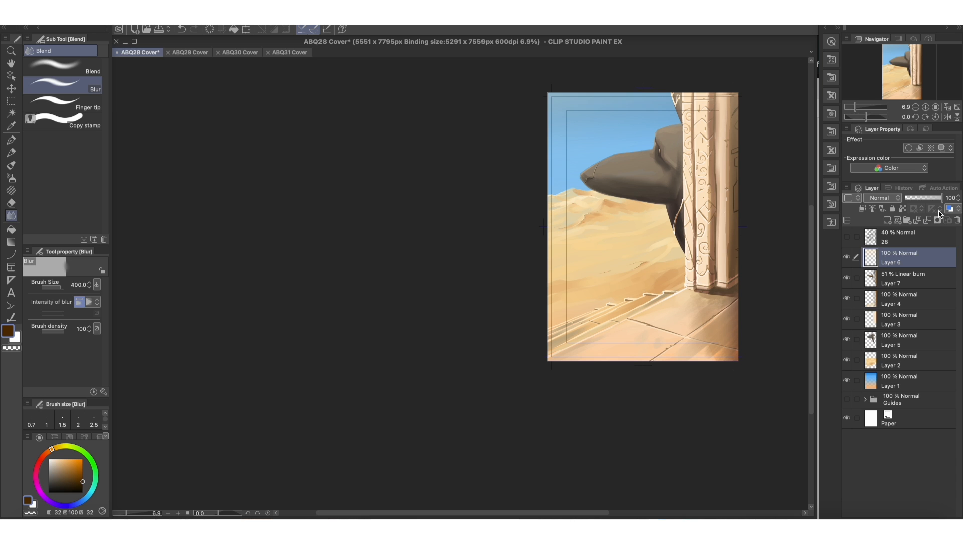
- Add a new layer and scatter light specks across the scene with the Droplet airbrush
click(887, 220)
click(11, 177)
click(63, 193)
click(55, 459)
click(898, 340)
click(897, 278)
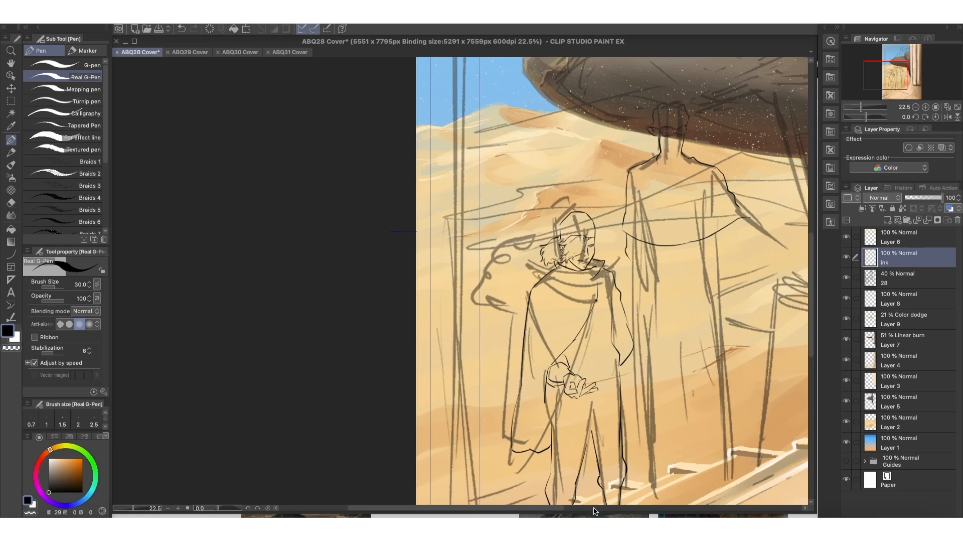
- Ink the tall figure's outstretched arm, draped robe and lower legs on the ink layer with the Real G-Pen at size 30
drag(591, 221, 625, 245)
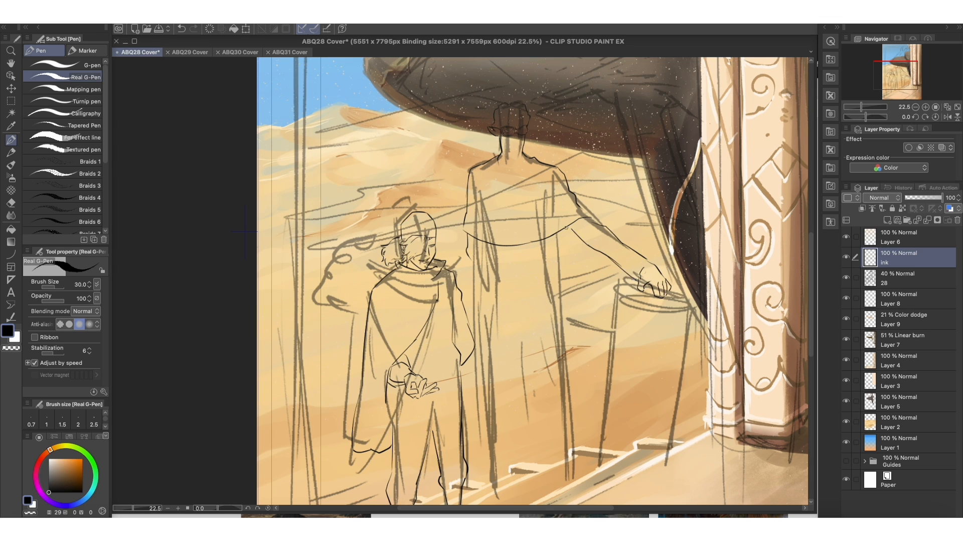
drag(483, 281, 564, 420)
drag(556, 235, 570, 414)
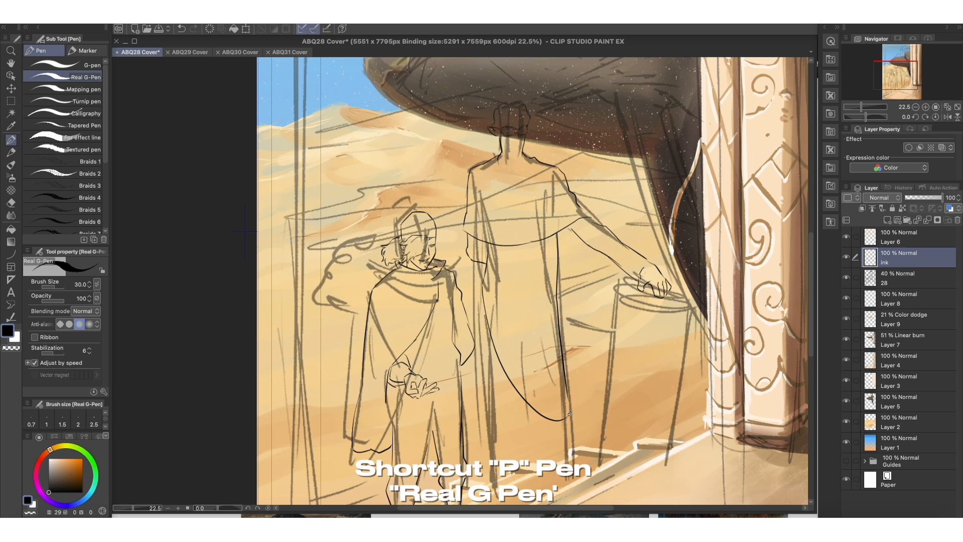
scroll(523, 181, down, 3)
drag(564, 337, 561, 390)
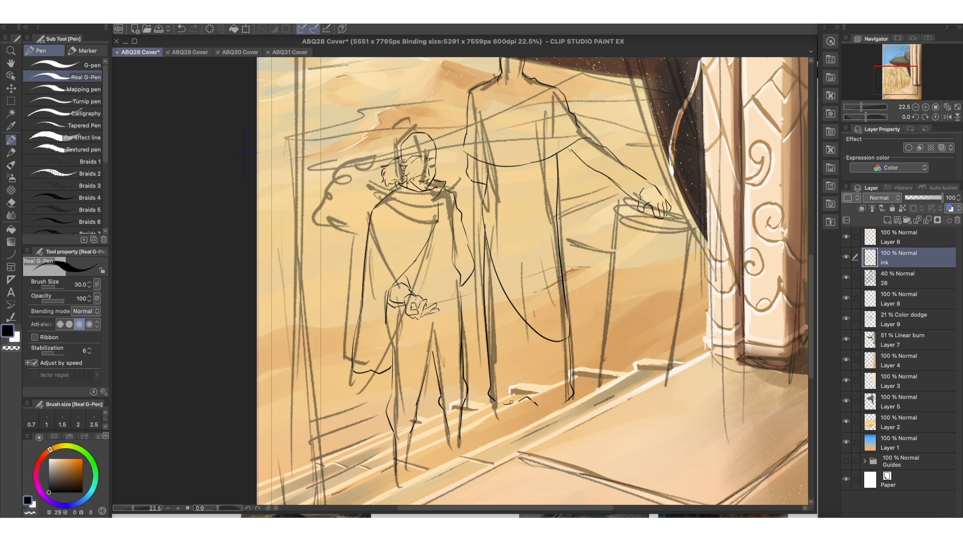
drag(521, 318, 531, 389)
drag(515, 315, 518, 377)
scroll(425, 424, down, 3)
key(ctrl+t)
mouse_move(553, 200)
mouse_down()
mouse_move(520, 262)
mouse_move(568, 175)
mouse_up()
scroll(544, 234, down, 2)
scroll(543, 234, up, 2)
scroll(552, 261, down, 2)
scroll(551, 251, up, 3)
key(Escape)
- Transform the inked figures to move them lower on the canvas
key(ctrl+t)
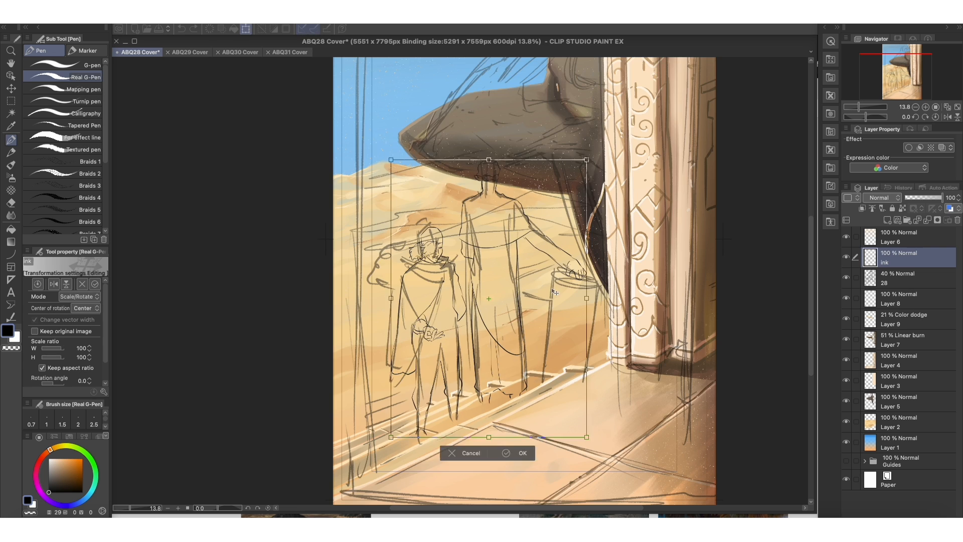
scroll(581, 394, down, 3)
drag(570, 368, 577, 390)
key(Return)
scroll(582, 318, up, 5)
- Nudge the tall figure's forearm and hand upward using a Polyline selection, and ink the feet with the Real G-Pen
key(m)
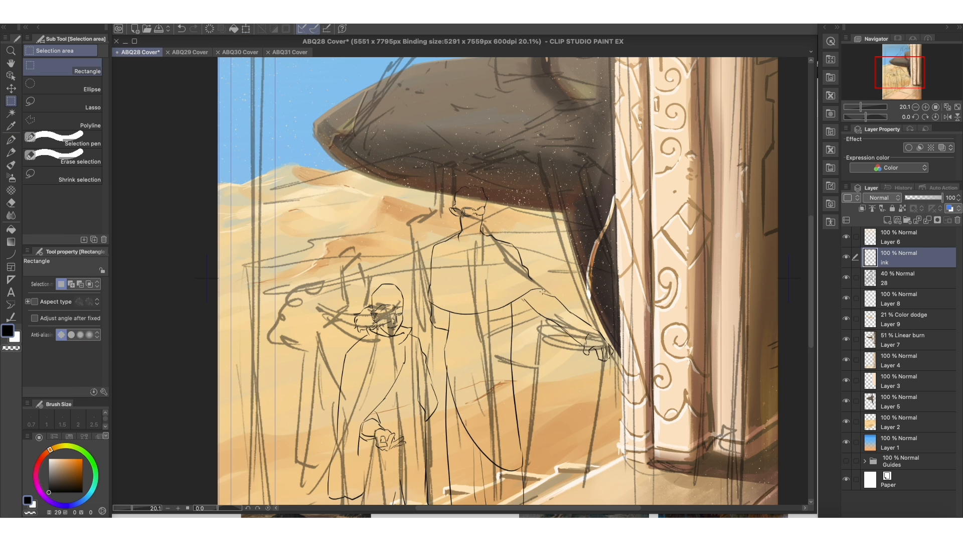
drag(541, 289, 550, 291)
key(m)
click(614, 374)
click(627, 332)
click(567, 281)
double_click(508, 288)
key(ctrl+t)
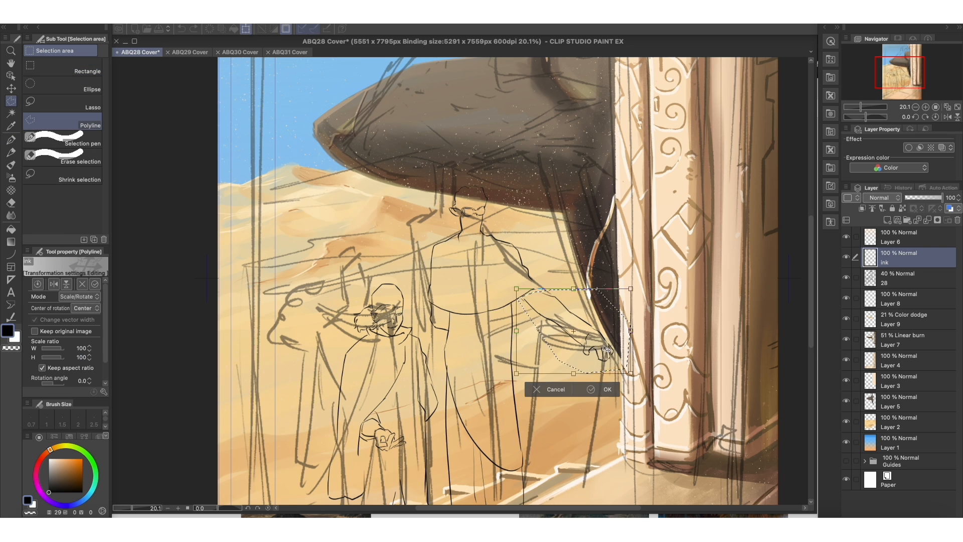
drag(608, 350, 605, 334)
key(Return)
key(p)
scroll(506, 430, down, 3)
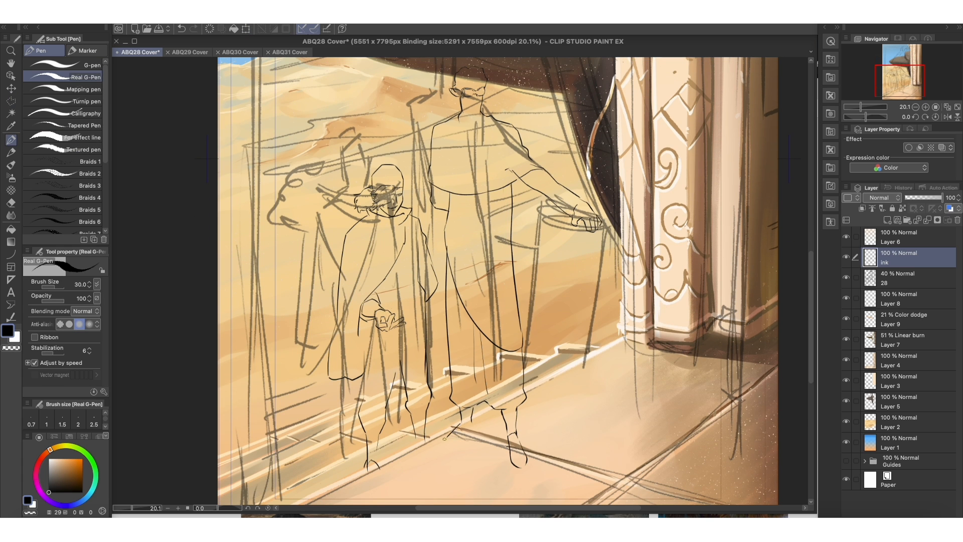
- Select the whole tall figure with a Polyline selection, move it slightly up and away from the shorter figure, and deselect
scroll(471, 432, down, 2)
key(m)
click(466, 123)
click(453, 291)
click(439, 449)
click(572, 472)
click(609, 271)
double_click(494, 116)
key(ctrl+t)
drag(568, 376, 583, 367)
key(Return)
key(ctrl+d)
- Ink the shorter figure's ankles and shoes with the Real G-Pen, undoing the last stroke
key(p)
scroll(445, 417, up, 3)
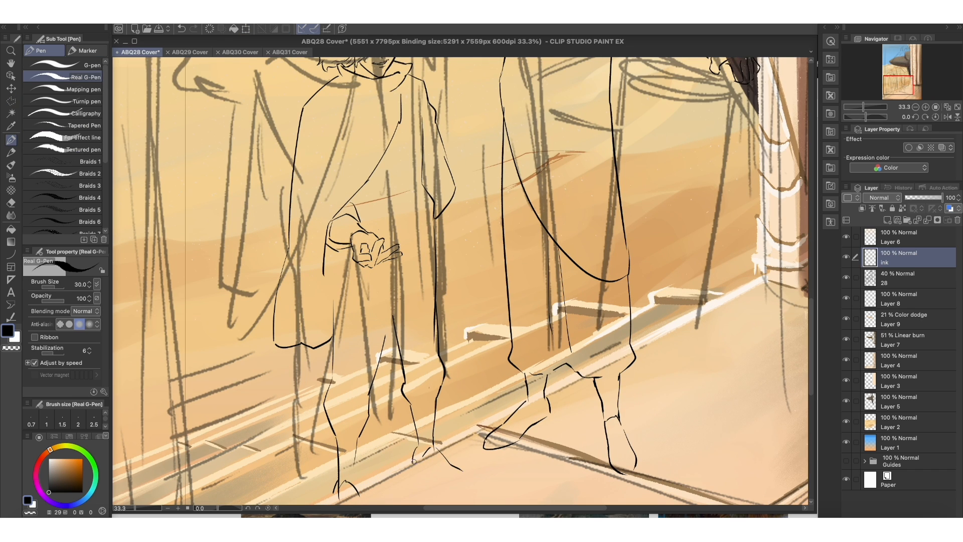
drag(417, 446, 412, 461)
drag(415, 467, 448, 483)
scroll(441, 472, down, 2)
scroll(401, 426, up, 1)
drag(373, 362, 399, 377)
drag(391, 347, 399, 374)
scroll(391, 331, up, 1)
drag(372, 299, 374, 331)
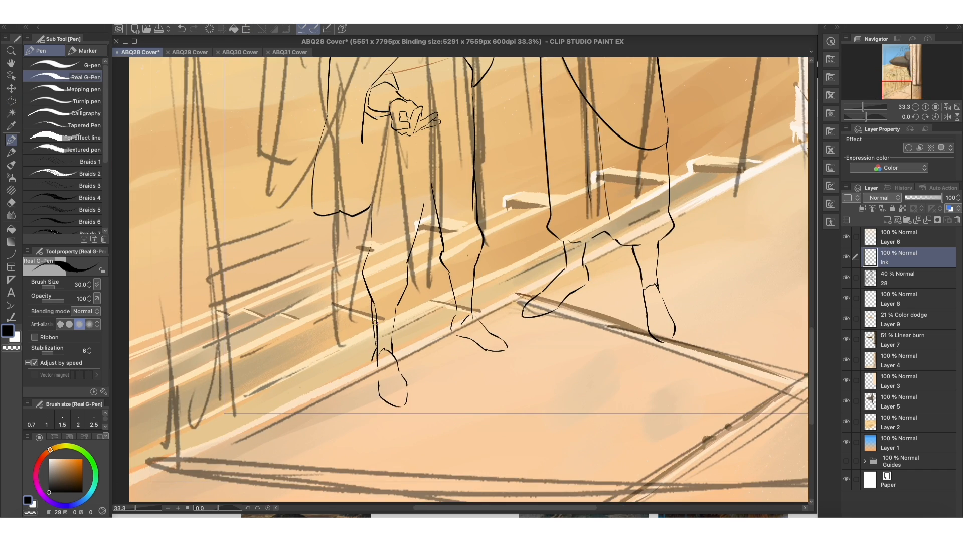
key(ctrl+z)
- Hide the sketch layer 28, move it below Layer 1, and make the ink layer active again
scroll(375, 326, down, 3)
scroll(375, 326, up, 3)
click(846, 277)
double_click(885, 282)
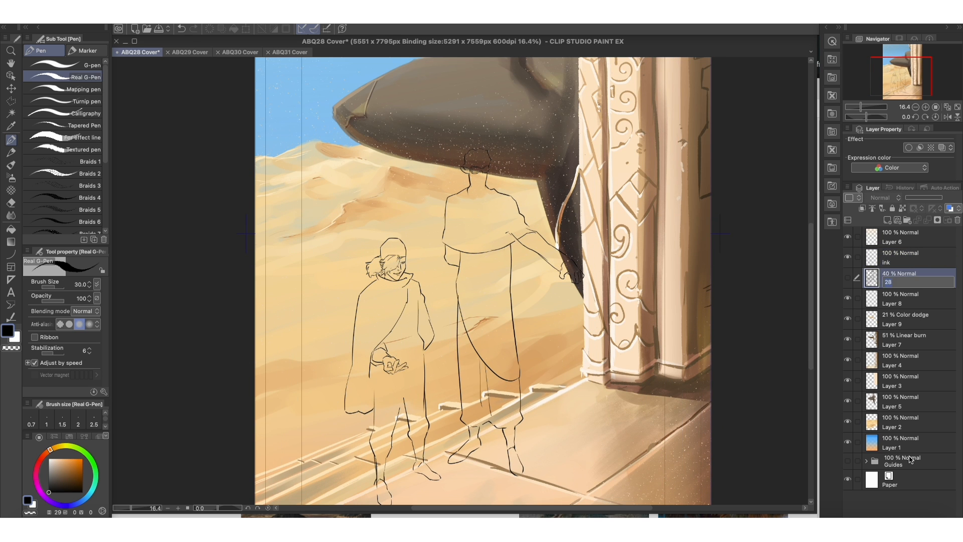
drag(911, 279, 917, 454)
click(906, 258)
- Ink the elliptical rim of the large round container beneath the tall figure's hand, undoing the first stroke
scroll(571, 308, up, 3)
drag(588, 240, 498, 281)
key(ctrl+z)
drag(534, 236, 621, 286)
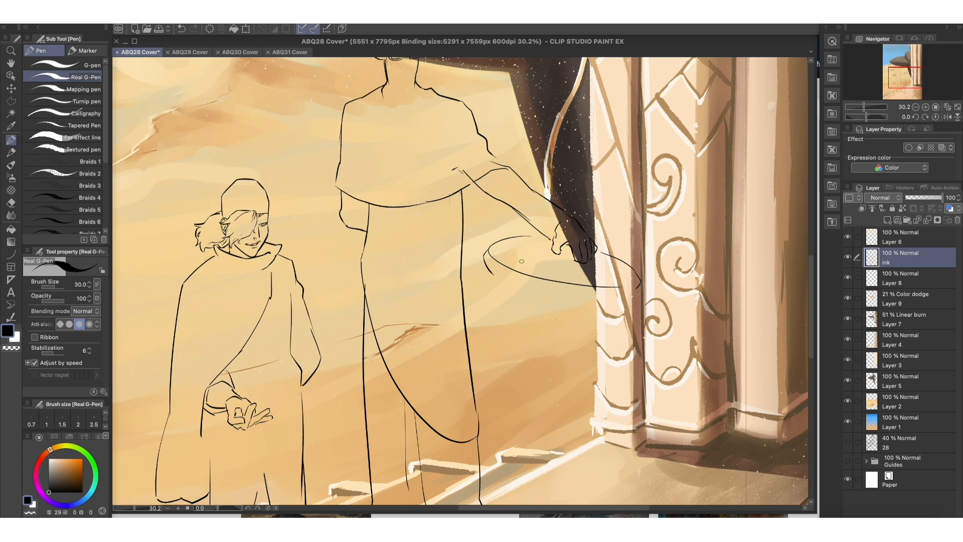
drag(494, 275, 619, 296)
- Ink the container's tapering sides with the Straight line tool and its curved double base with the Real G-Pen
scroll(592, 421, down, 3)
drag(575, 365, 564, 449)
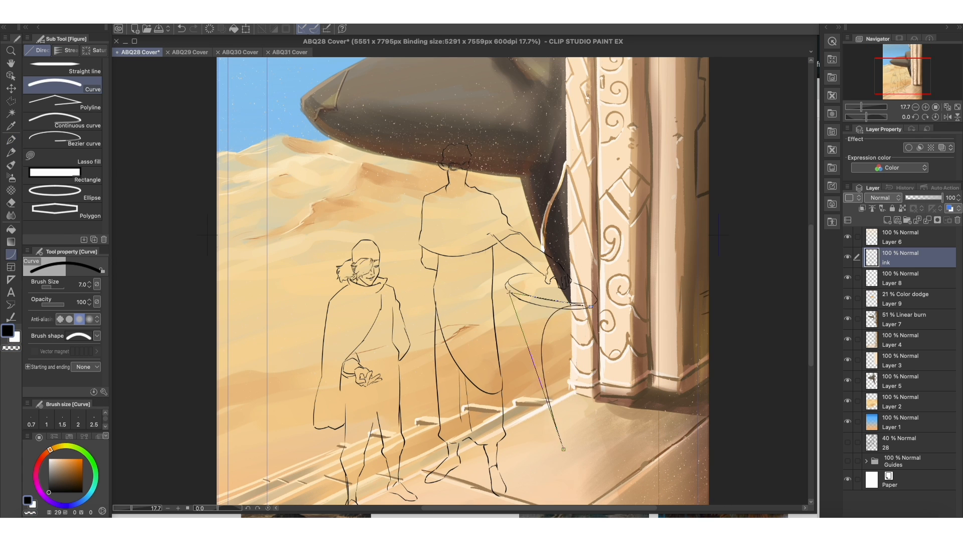
key(super+z)
click(62, 66)
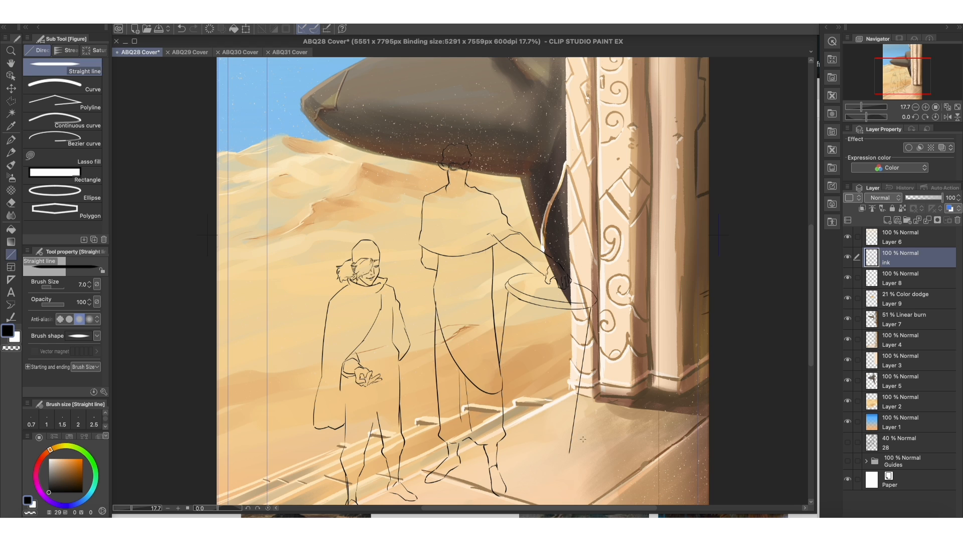
key(p)
drag(503, 447, 565, 458)
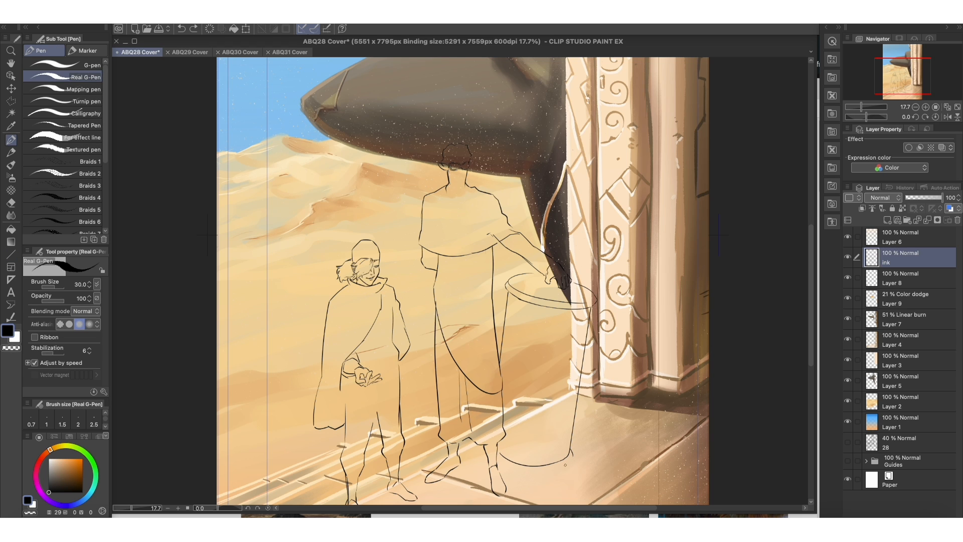
scroll(583, 310, up, 3)
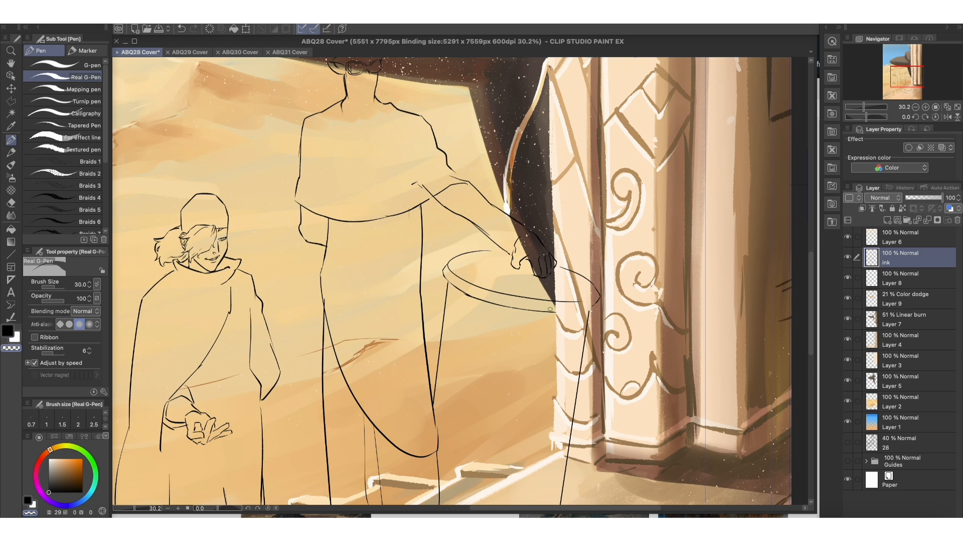
scroll(472, 277, down, 2)
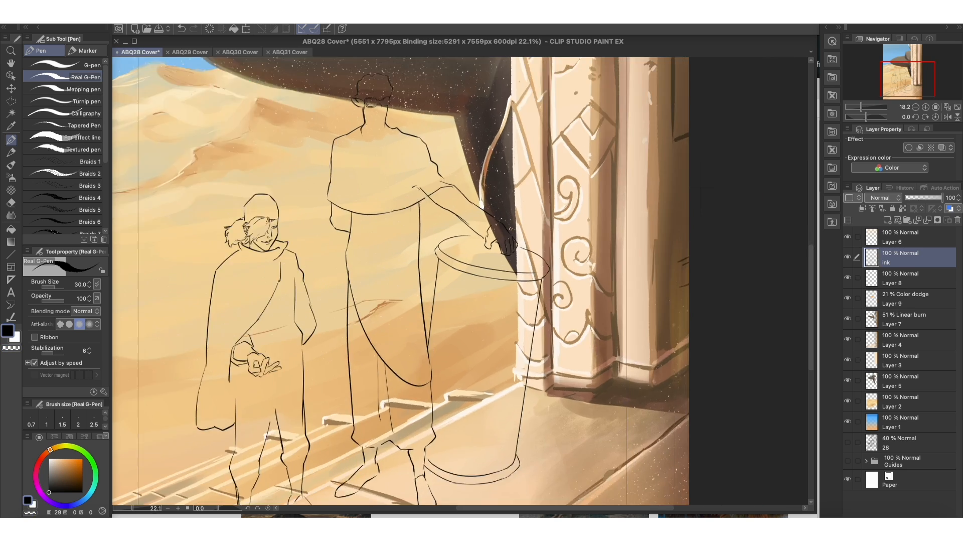
- Redraw the tall figure's robe edge below the cape, alternating between ink and transparent colour
scroll(493, 277, up, 5)
scroll(471, 281, down, 4)
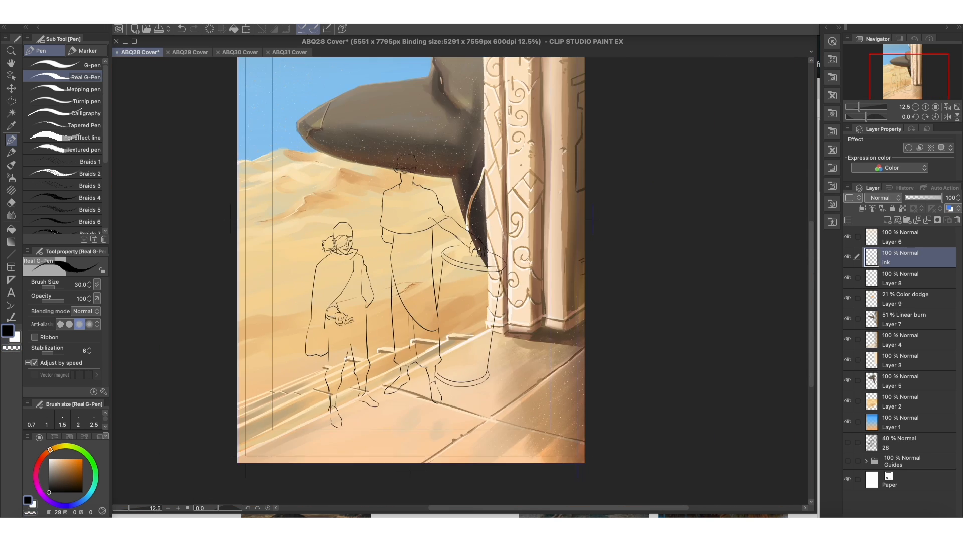
scroll(386, 285, up, 2)
key(c)
drag(473, 236, 477, 324)
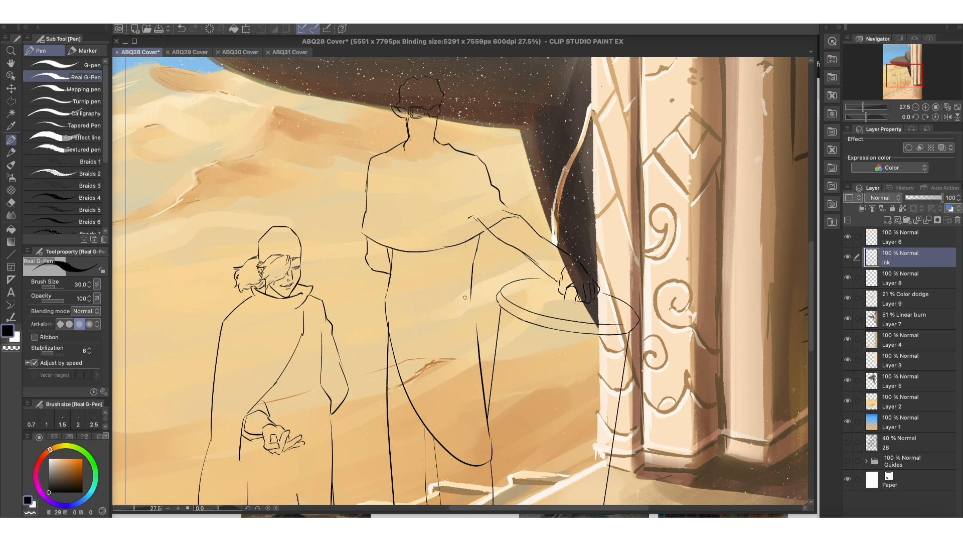
key(c)
drag(471, 287, 471, 299)
key(c)
- Ink a flower-like cluster at the tall figure's hip and another beside the shorter figure's hand
scroll(478, 303, down, 3)
scroll(342, 398, up, 2)
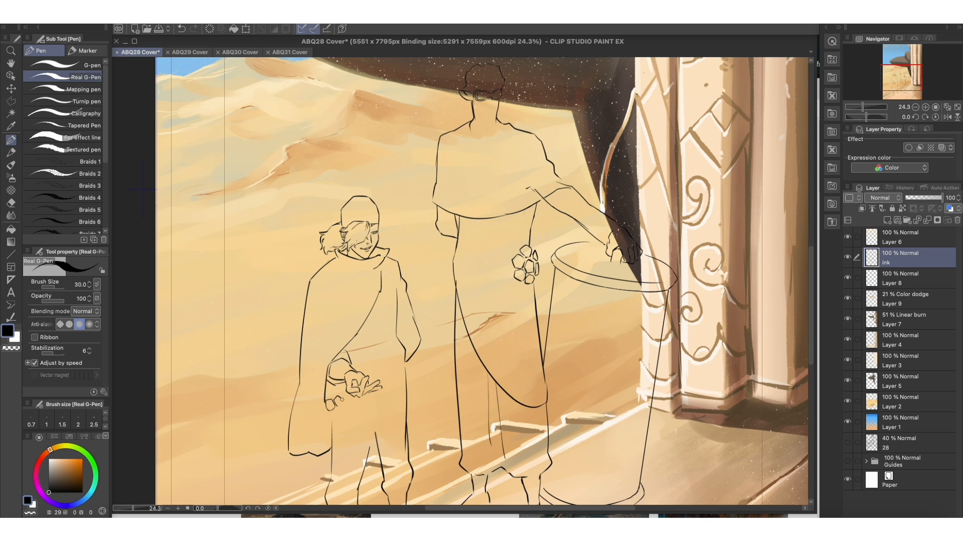
scroll(339, 413, down, 3)
scroll(466, 443, up, 4)
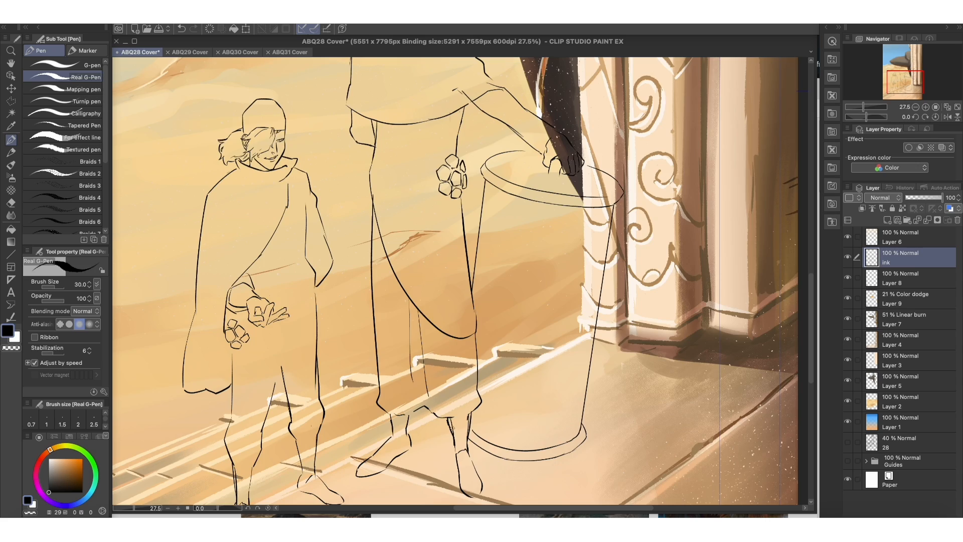
scroll(465, 444, down, 5)
scroll(511, 403, down, 2)
key(ctrl+t)
key(Escape)
- Ink the folds of the shorter figure's head wrap and refine the hair and face with the Real G-Pen
scroll(401, 293, up, 10)
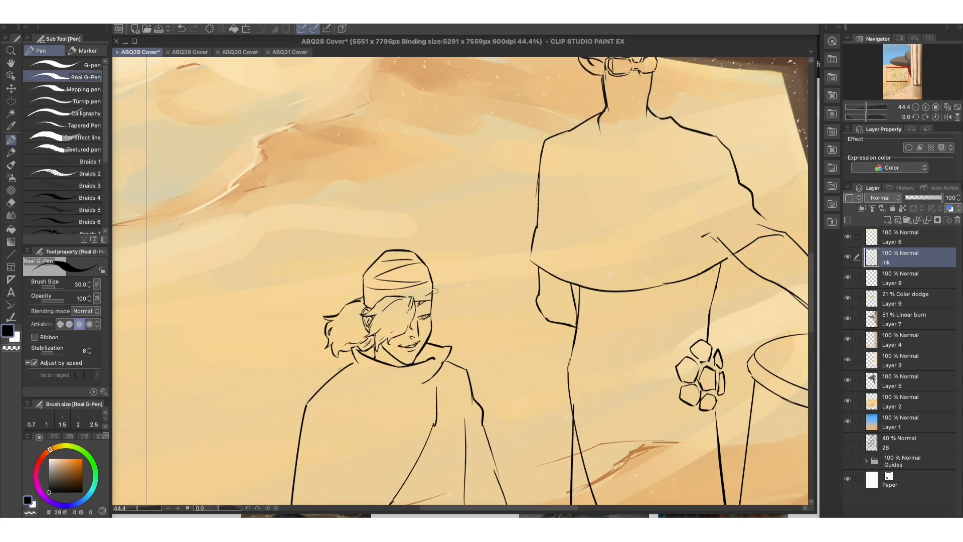
scroll(431, 290, up, 2)
scroll(411, 311, down, 5)
scroll(391, 341, up, 5)
scroll(384, 348, down, 1)
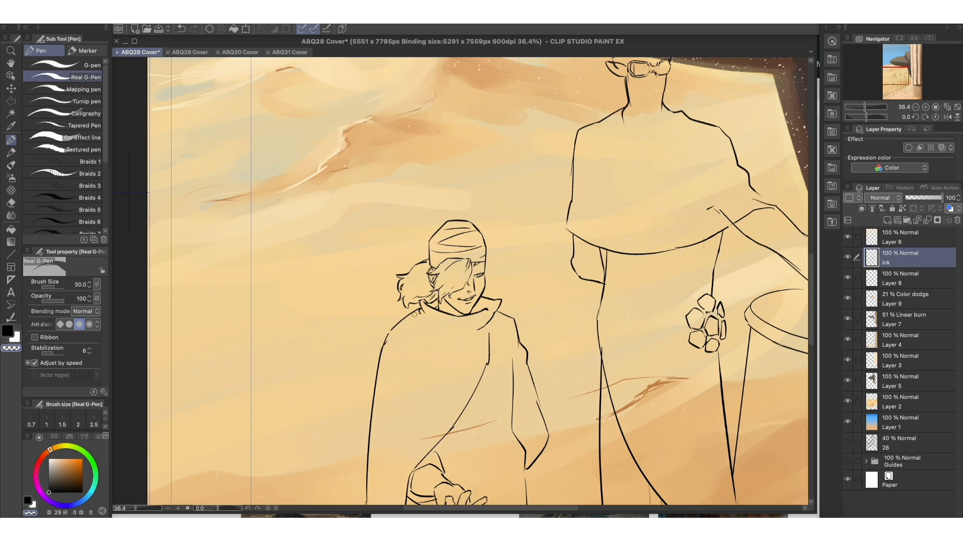
- Select the shorter figure's head on the ink layer with the Polyline selection and scale it to 110%
scroll(384, 348, down, 5)
key(m)
double_click(454, 278)
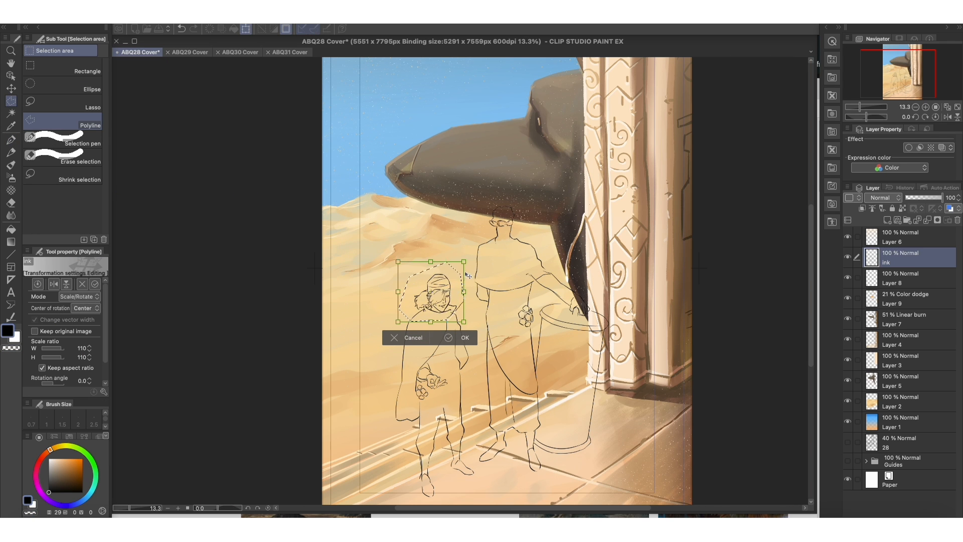
- Paint brown shadows under the tall figure's cape and along the robe folds on the Linear burn Layer 10 with the Real G-Pen
scroll(510, 413, up, 2)
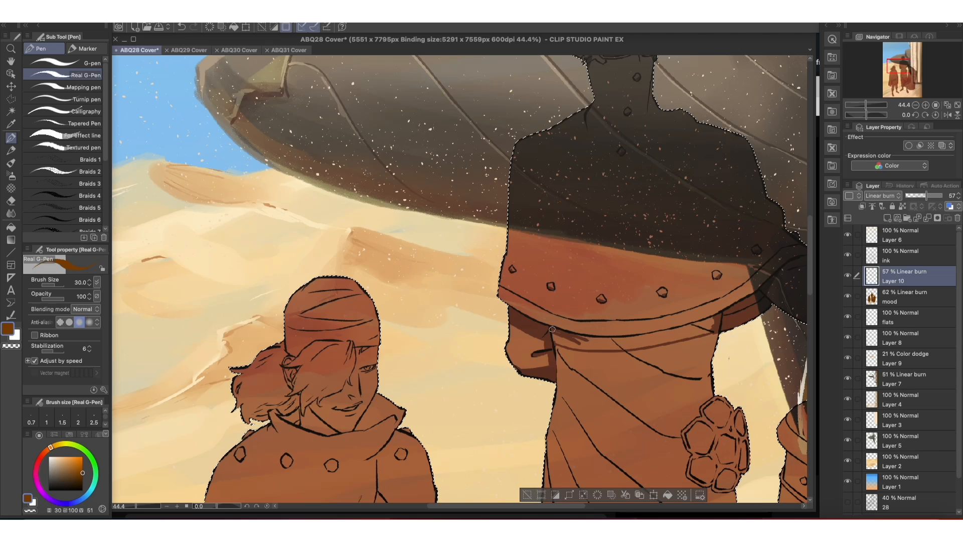
drag(607, 346, 568, 346)
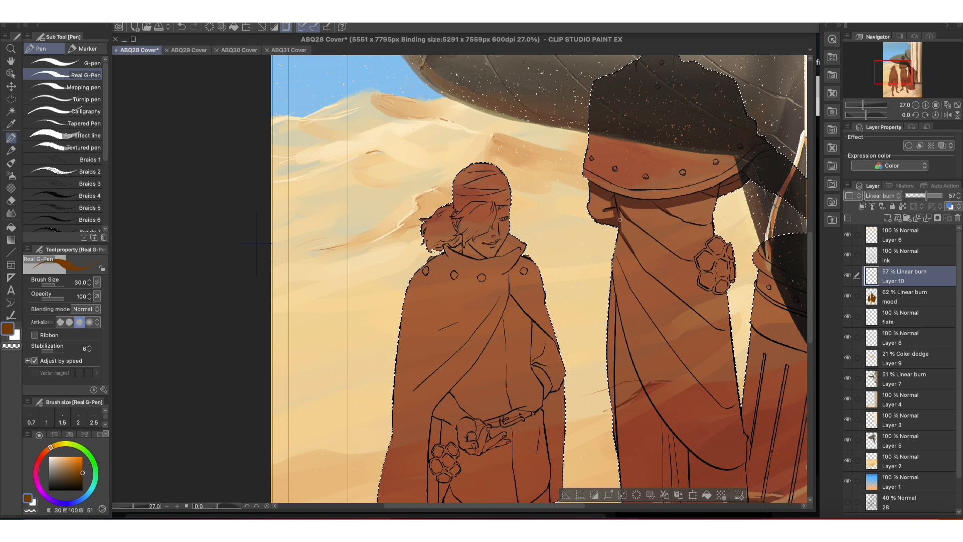
scroll(640, 234, down, 3)
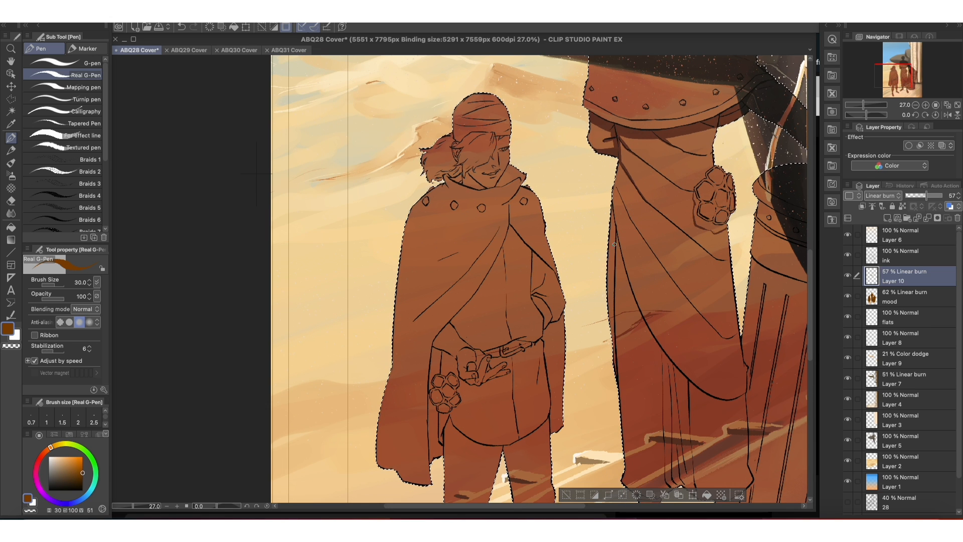
scroll(709, 230, down, 5)
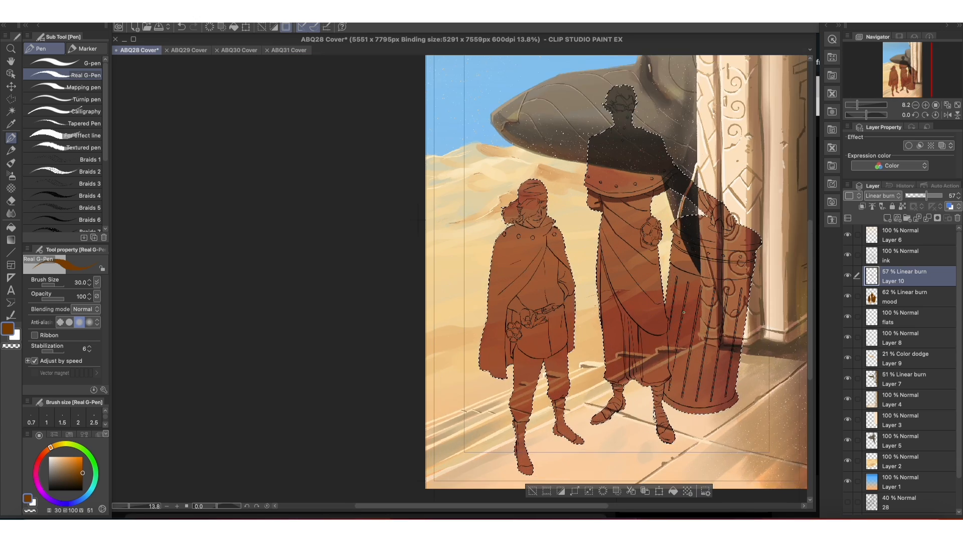
scroll(419, 220, up, 3)
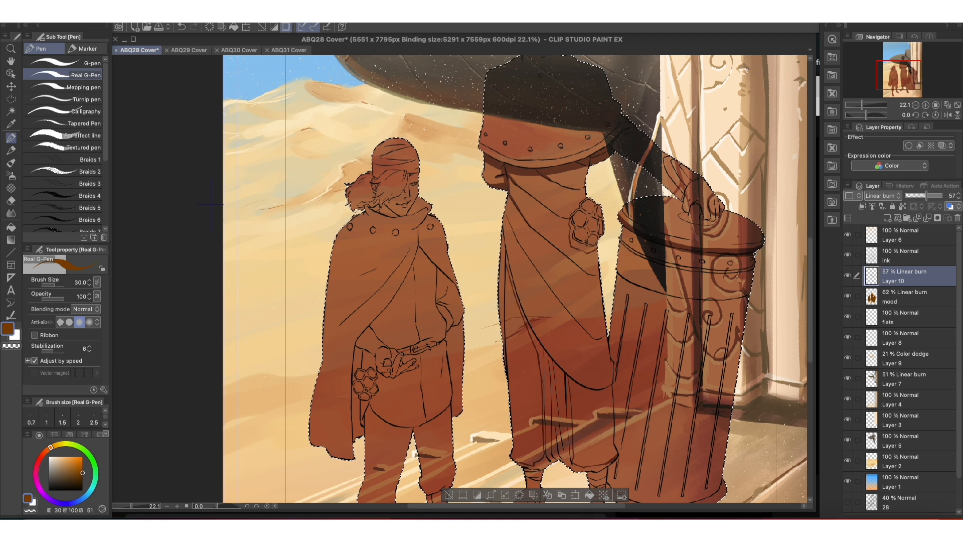
- Shade beneath the tall figure's hip cluster and under the container's lid rim in the same brown
scroll(211, 203, up, 2)
scroll(211, 213, down, 2)
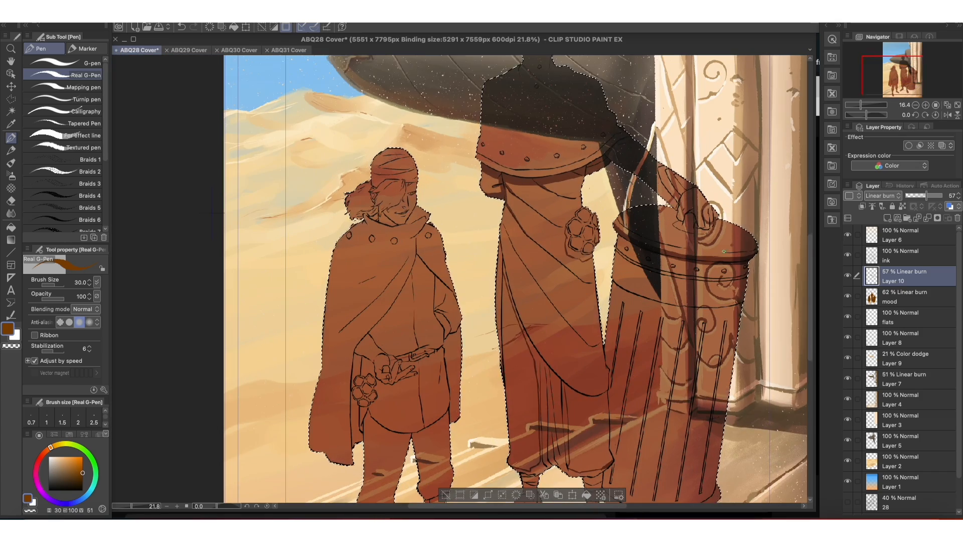
scroll(692, 210, up, 3)
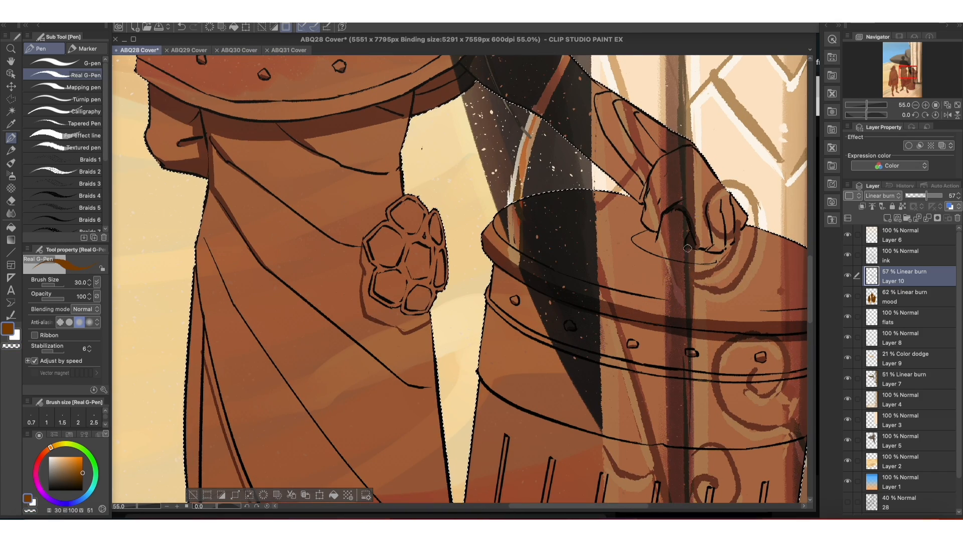
scroll(658, 240, down, 4)
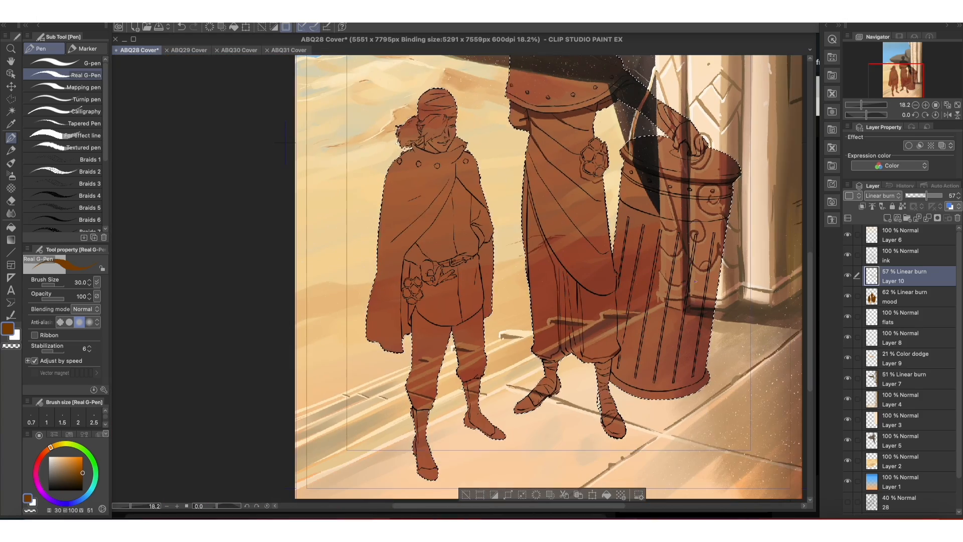
- Shade the trouser folds and cuffs of both figures with the Real G-Pen
key(u)
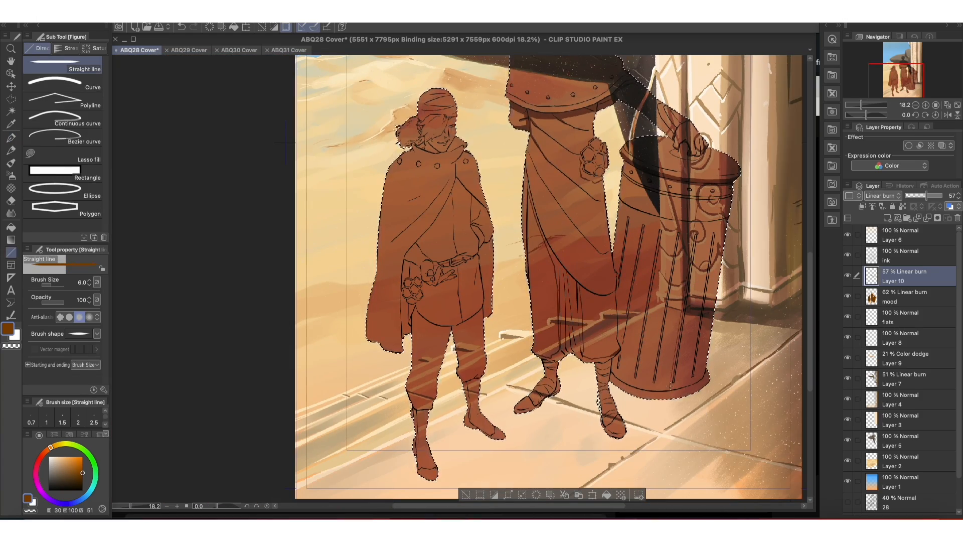
key(p)
scroll(589, 347, up, 2)
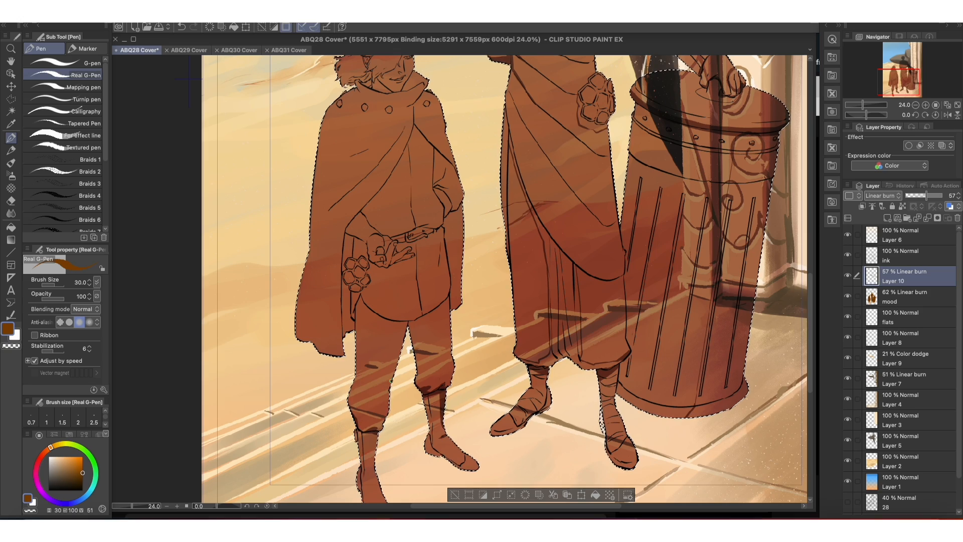
scroll(443, 308, down, 5)
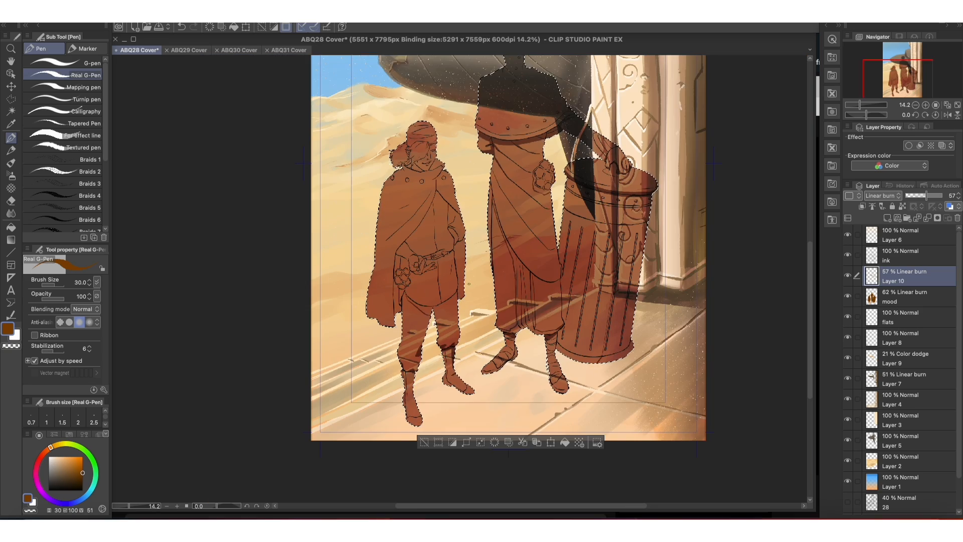
- Paint shadows on the shorter figure's cape folds, sleeve, collar and studs with the Real G-Pen, and clear the selection
scroll(339, 341, up, 5)
scroll(412, 127, up, 2)
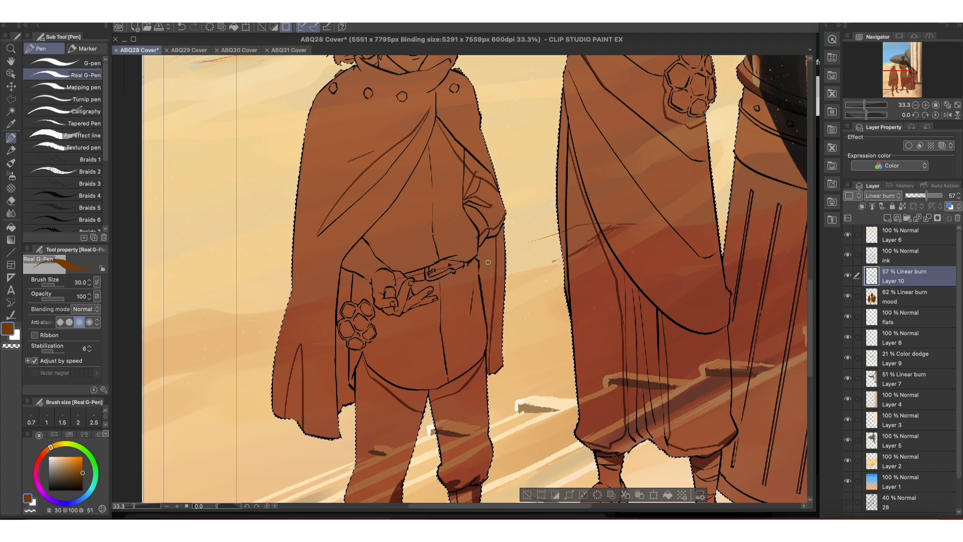
scroll(335, 243, up, 2)
scroll(334, 243, down, 4)
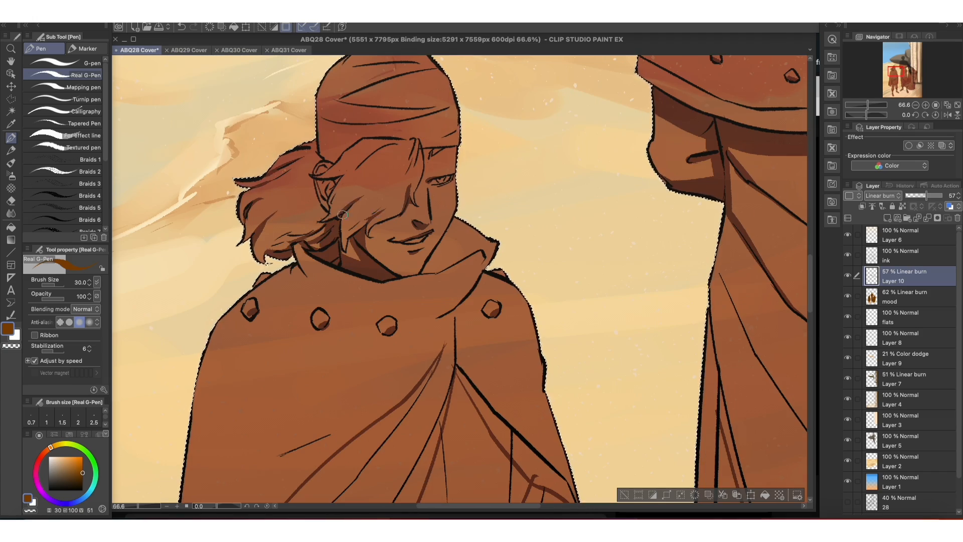
scroll(552, 401, up, 2)
scroll(600, 501, down, 3)
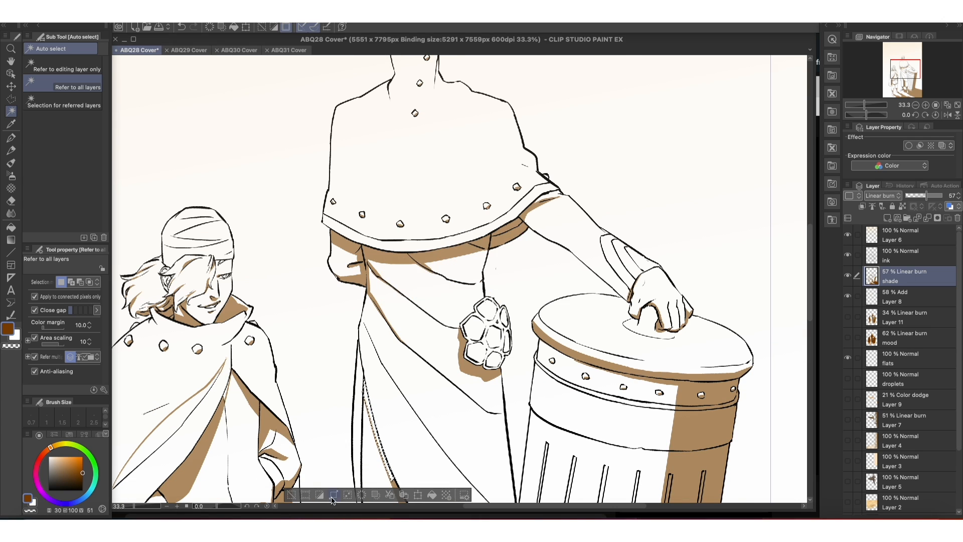
key(ctrl+d)
- Show Layer 11 and shade the tall figure's neck and shoulder on the shade layer with the Real G-Pen
key(p)
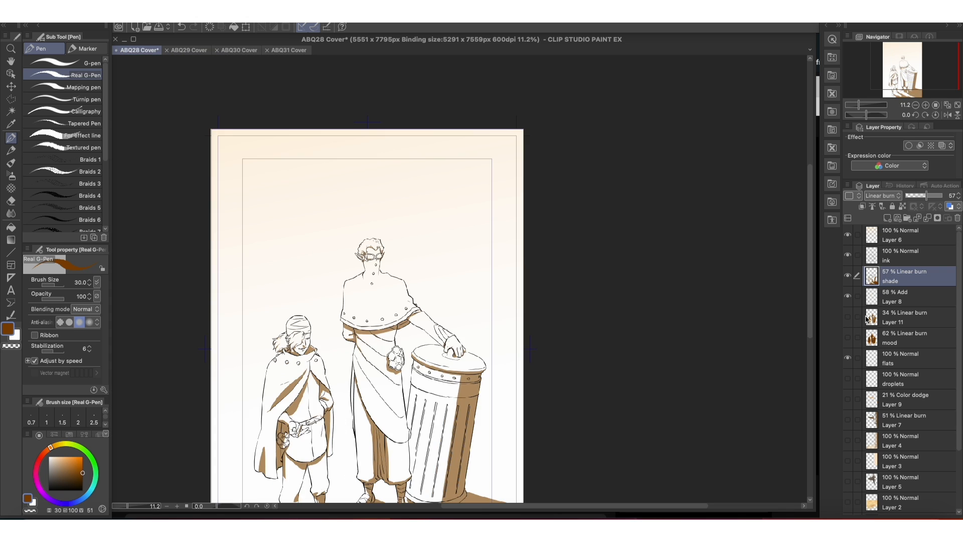
click(847, 317)
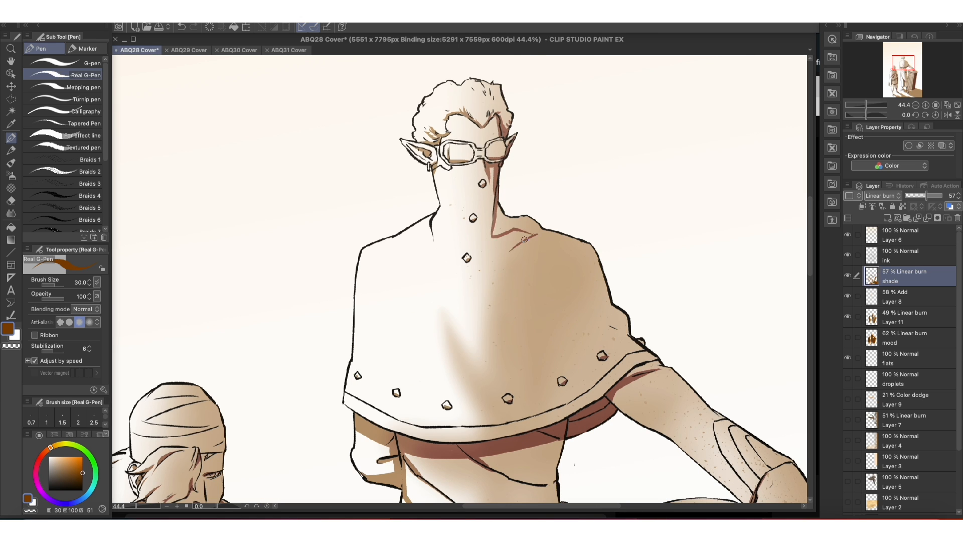
click(524, 239)
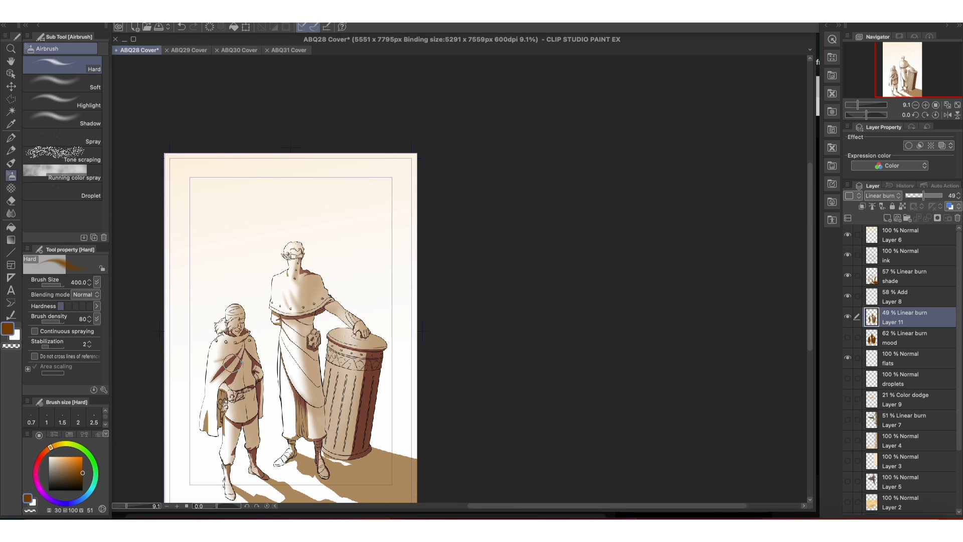
scroll(397, 441, down, 3)
key(bracketleft)
drag(367, 405, 434, 413)
key(super+z)
- Make the shade layer active, show the mood layer and save the cover
click(904, 276)
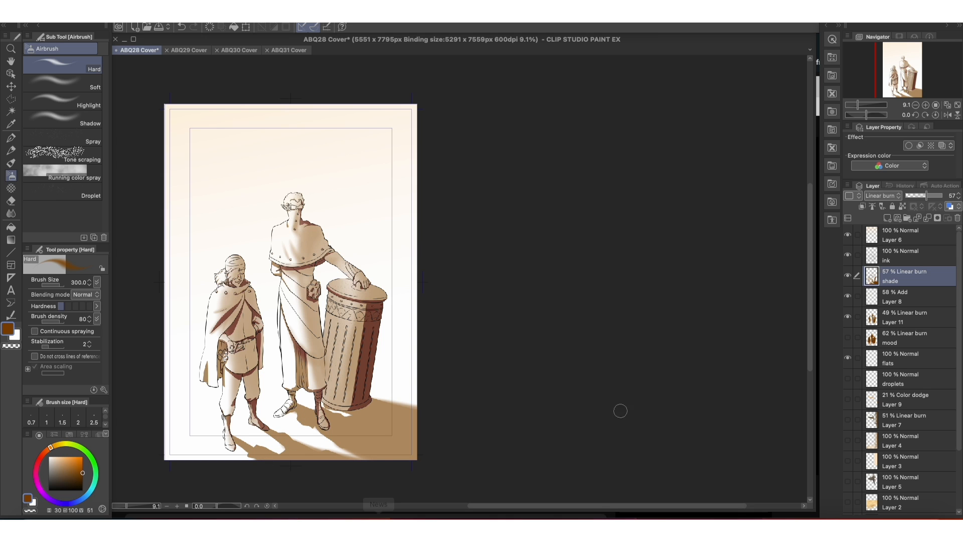
click(848, 337)
key(super+s)
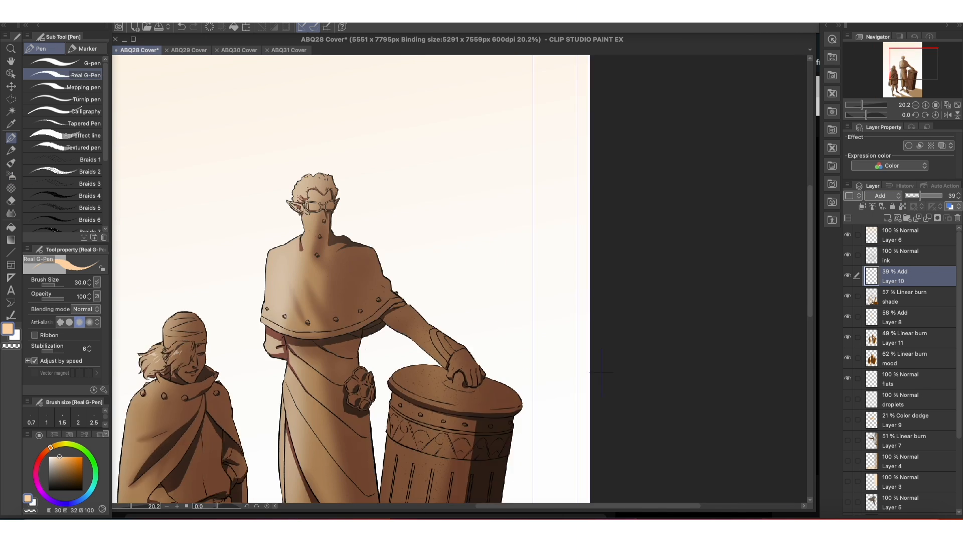
- Paint pale peach highlights on the figures' hair, the clusters and the container on the Add Layer 10 with the Real G-Pen
scroll(302, 174, up, 3)
scroll(446, 374, down, 3)
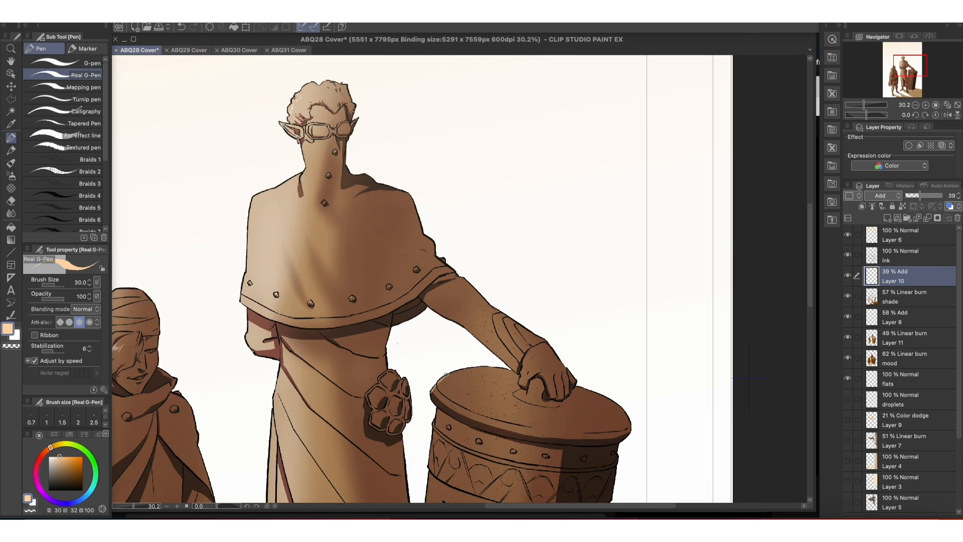
scroll(440, 412, down, 1)
drag(440, 412, 565, 166)
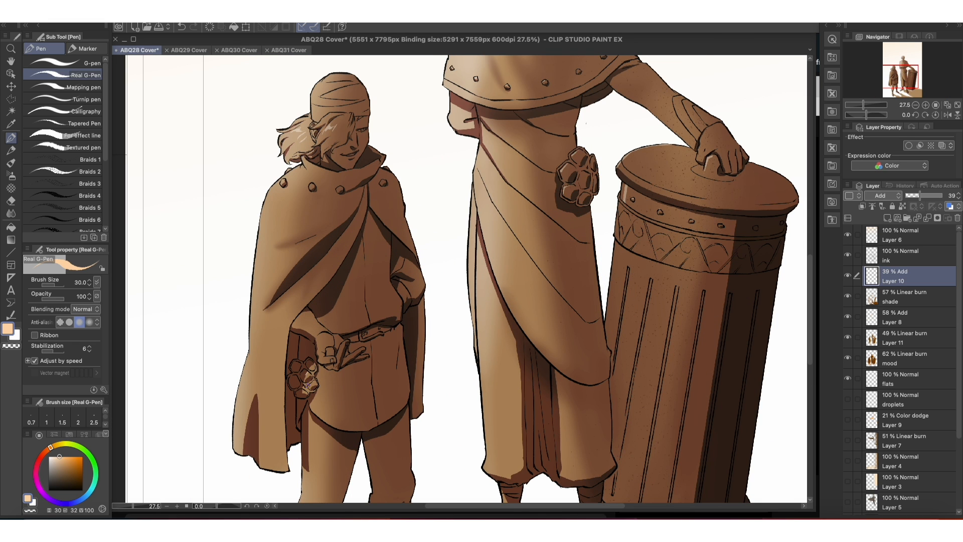
scroll(389, 288, down, 4)
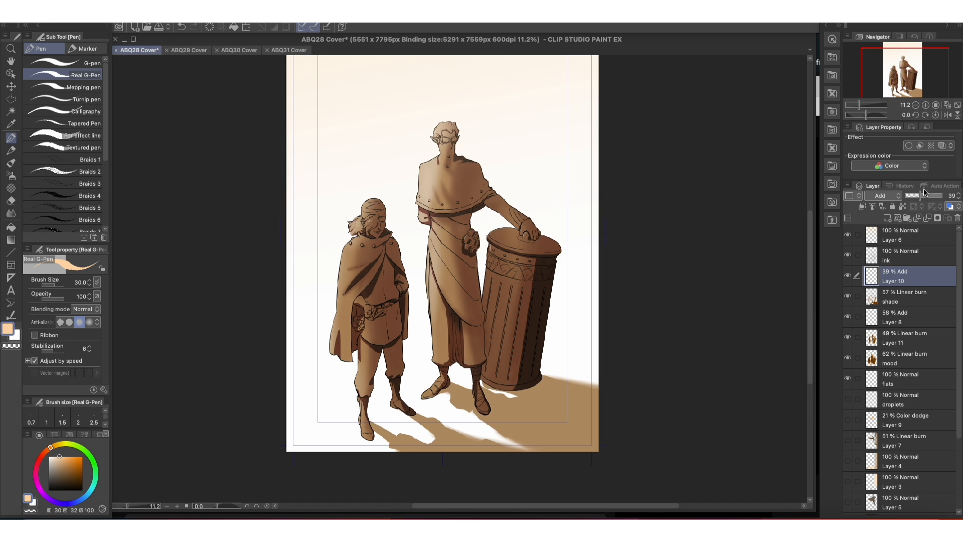
- Duplicate the shade layer and hide the original
click(848, 296)
click(847, 296)
right_click(900, 305)
click(877, 95)
click(847, 317)
- Soften the container's hard shadow edge on the shade copy using the Soft airbrush with transparent colour at size 120
key(b)
key(c)
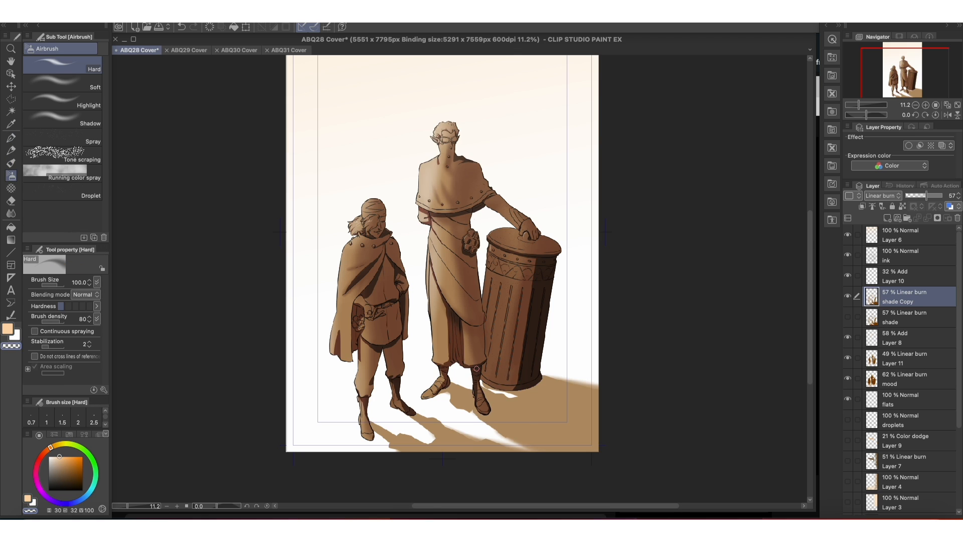
scroll(477, 363, up, 4)
click(62, 84)
mouse_move(563, 374)
mouse_down()
mouse_move(571, 214)
mouse_move(552, 347)
mouse_move(555, 324)
mouse_up()
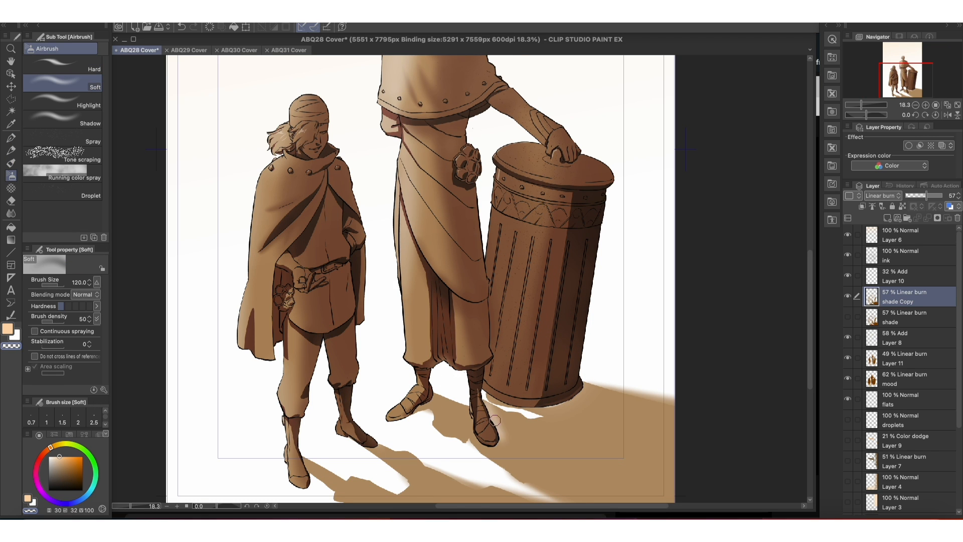
drag(605, 199, 591, 351)
scroll(591, 351, down, 3)
- Make the flats layer active and hide Layer 8, Layer 11 and the mood layer
click(903, 399)
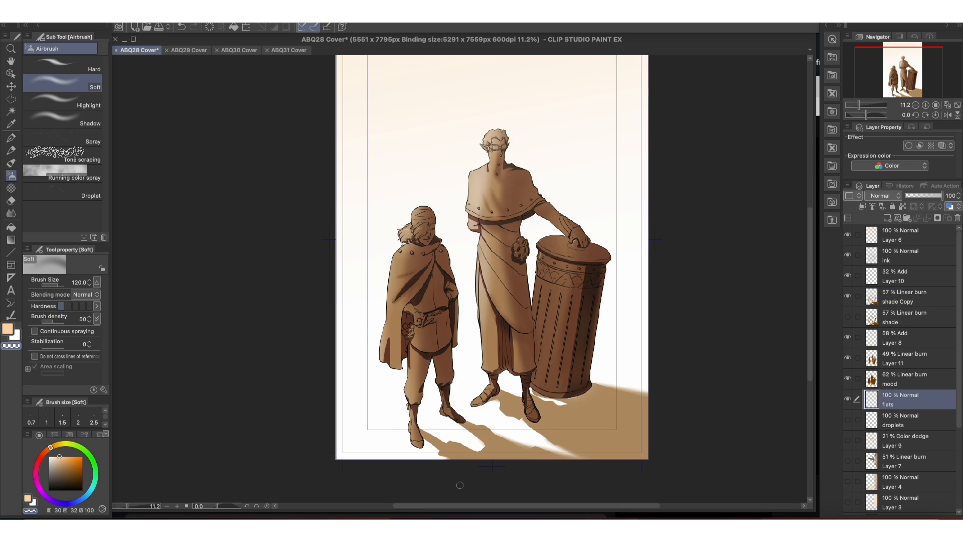
drag(848, 337, 847, 378)
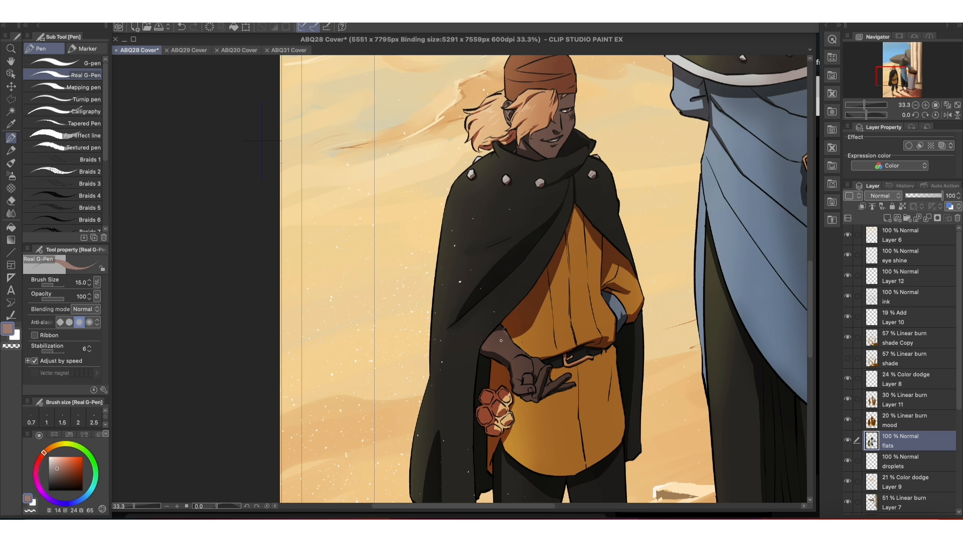
- Colour the shorter figure's forearm and hand with the greyish-brown skin tone on the flats layer, and save the cover
key(g)
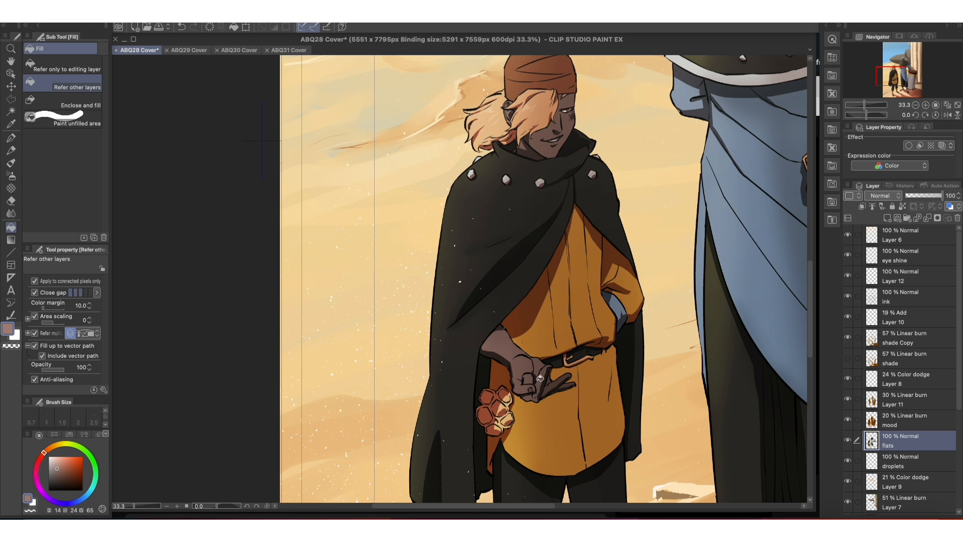
key(p)
scroll(538, 387, up, 3)
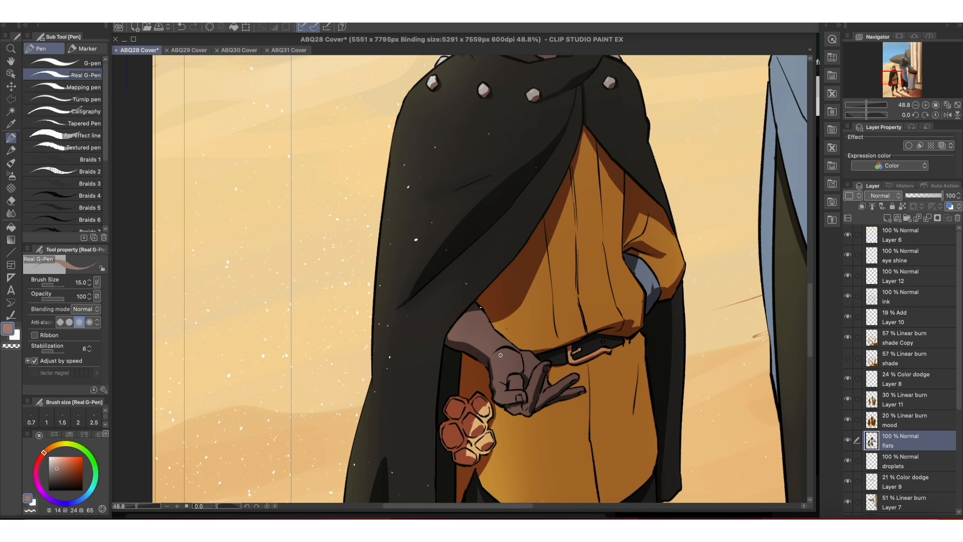
scroll(541, 398, down, 6)
key(ctrl+s)
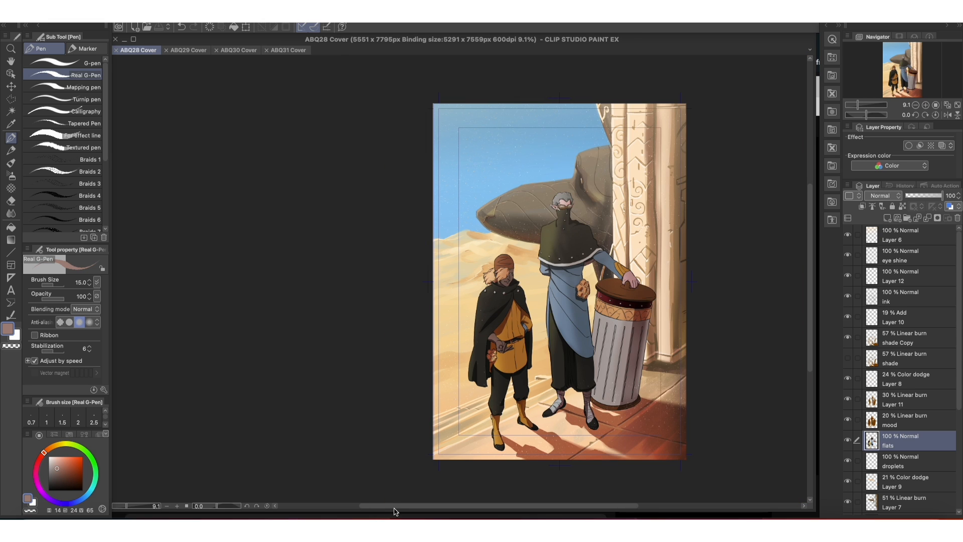
- Check the shading layers' visibility and move the 51% Linear burn Layer 7 directly above the flats layer
click(846, 337)
click(847, 338)
click(847, 277)
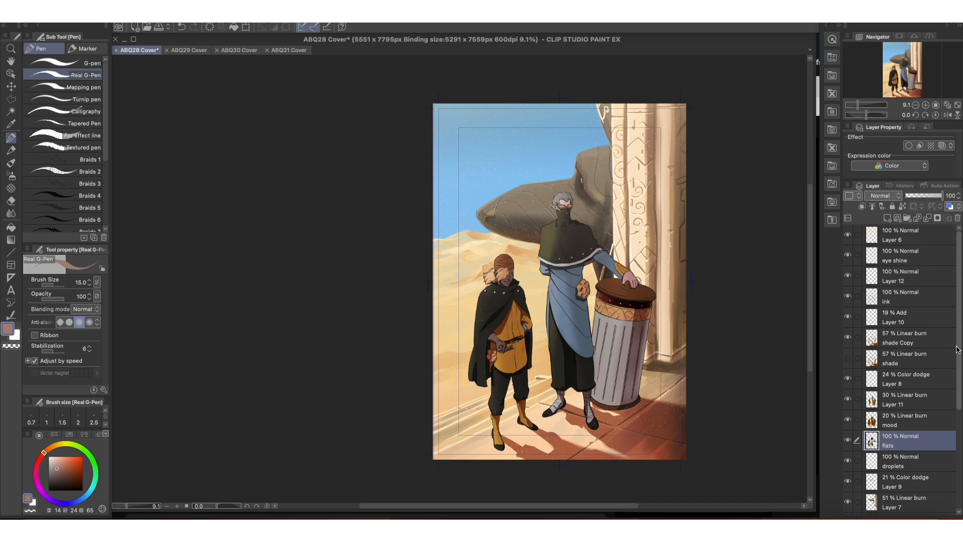
scroll(949, 354, down, 5)
drag(923, 357, 913, 305)
- Paint white rim highlights along both figures' hair, the head wrap and the tall figure's cape on the eye shine layer
click(910, 250)
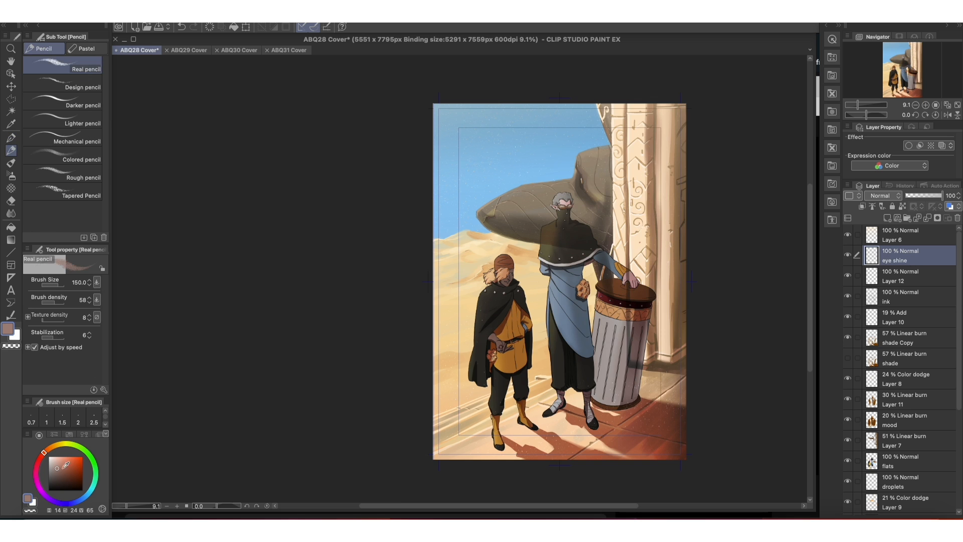
scroll(490, 282, up, 2)
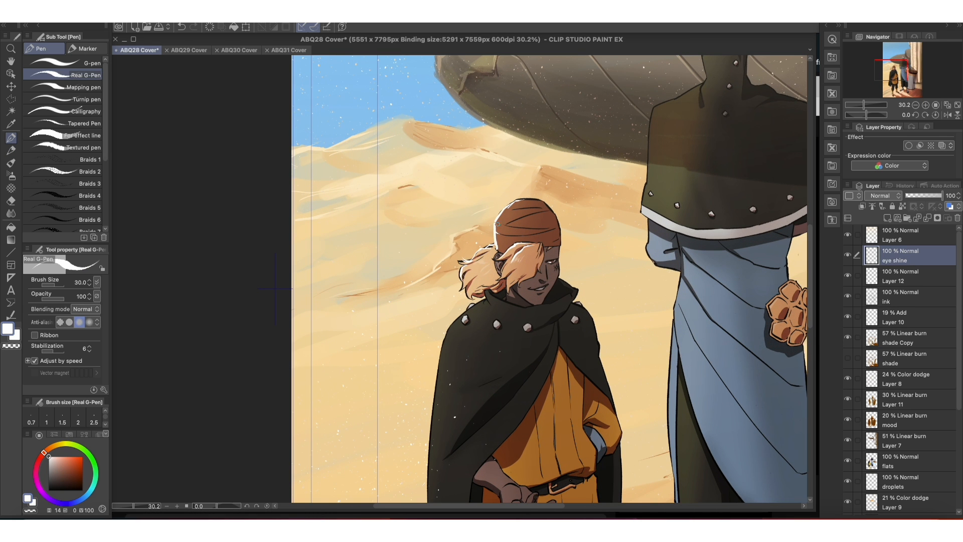
scroll(484, 295, up, 2)
drag(478, 314, 484, 294)
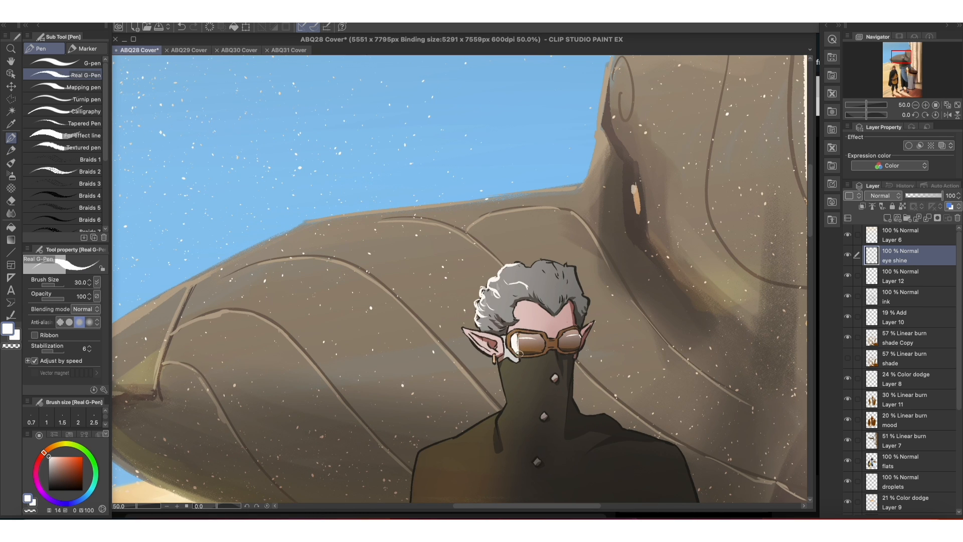
scroll(499, 274, down, 2)
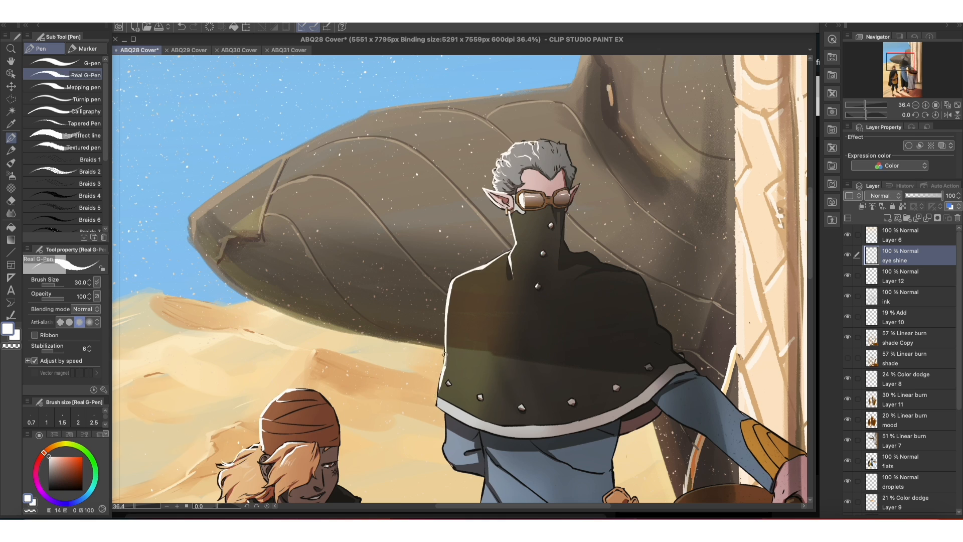
scroll(446, 391, down, 1)
click(849, 464)
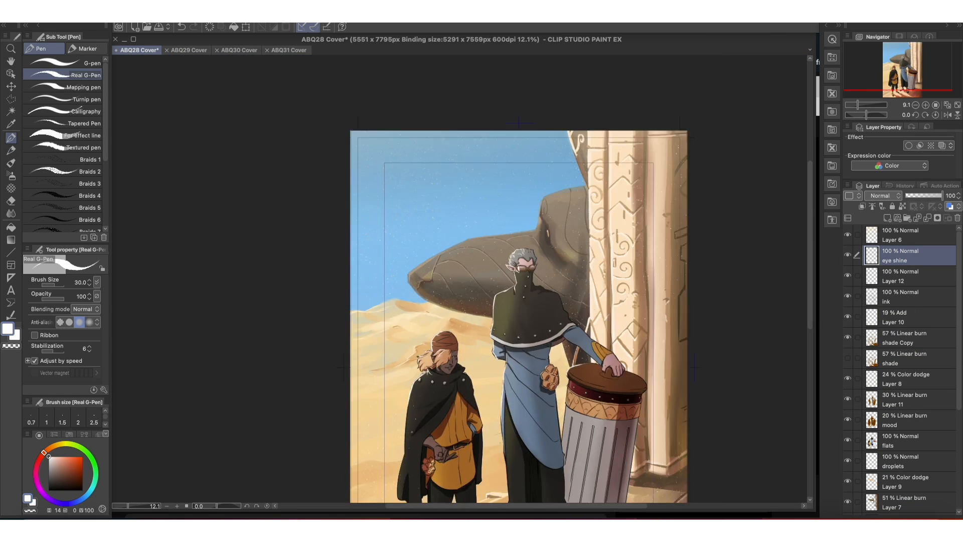
- Switch to the cover in Photoshop and enable an Outer Glow on the eye shine layer
key(b)
scroll(466, 313, up, 3)
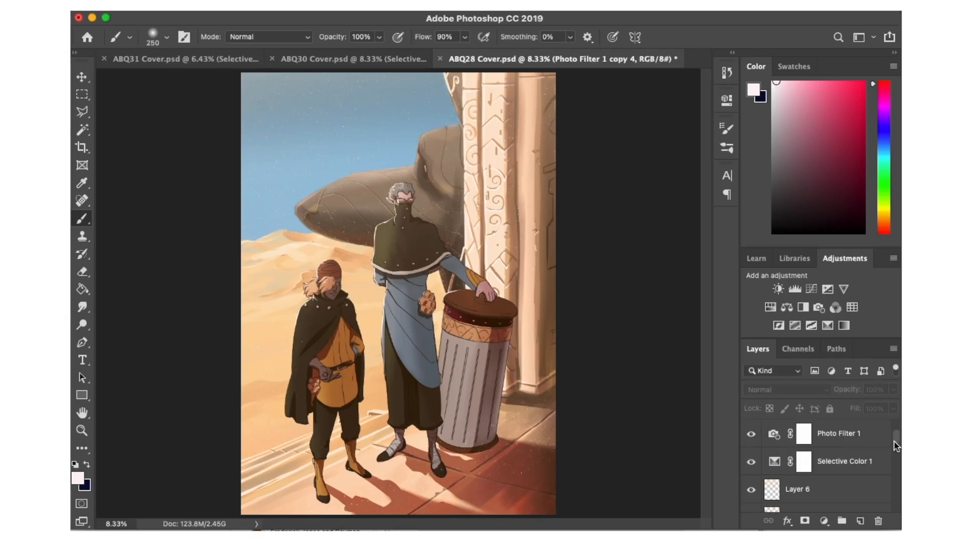
drag(896, 445, 898, 453)
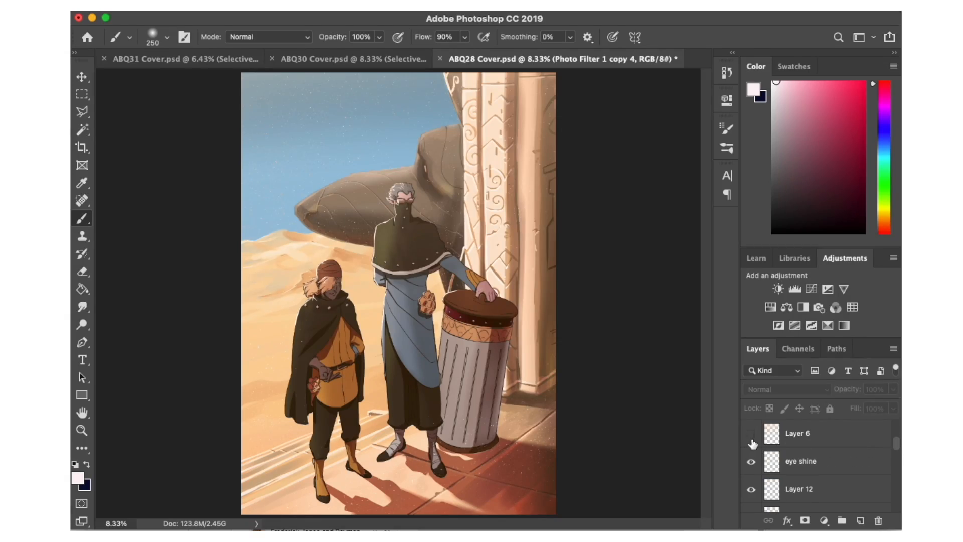
double_click(835, 462)
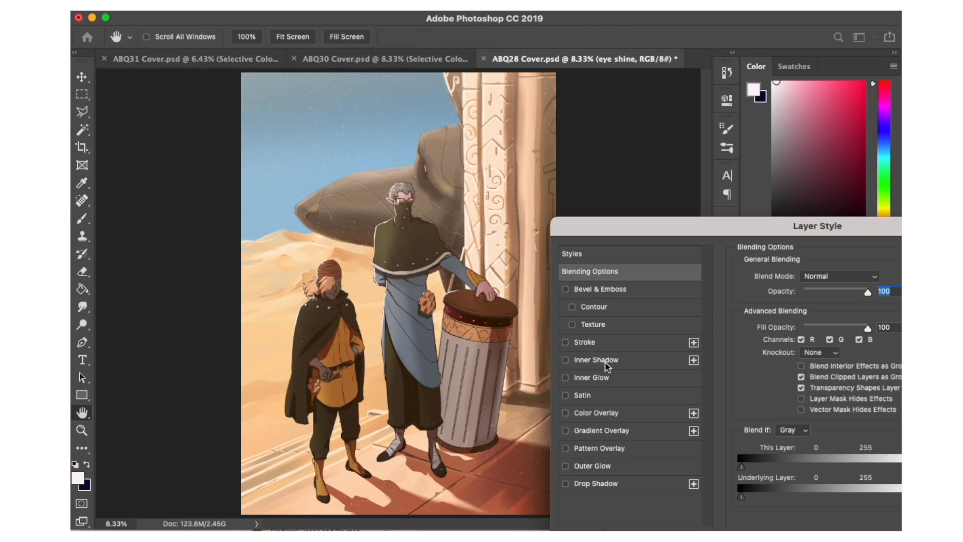
click(592, 465)
- Change the glow colour to a saturated orange-red and set its opacity to 22% and size to 152 px
click(770, 324)
click(706, 60)
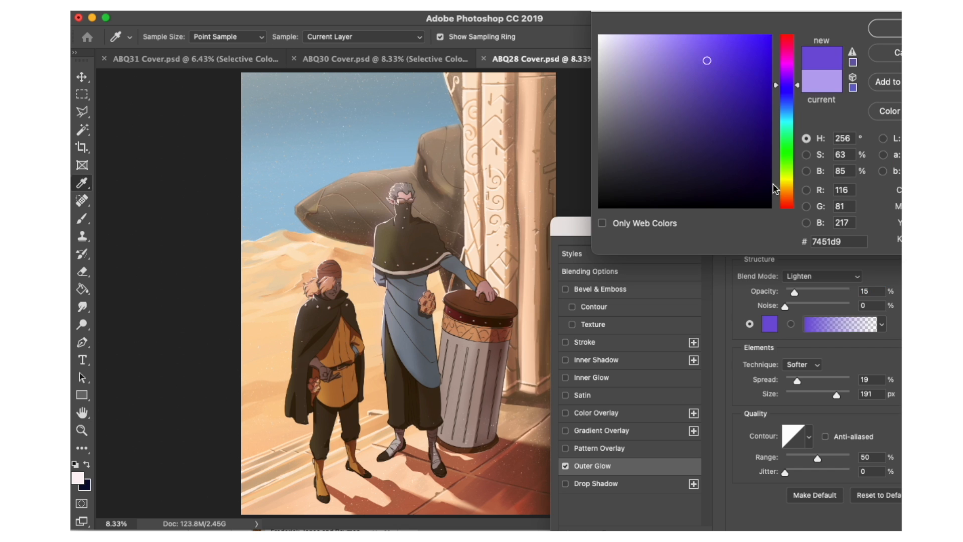
click(792, 195)
click(787, 200)
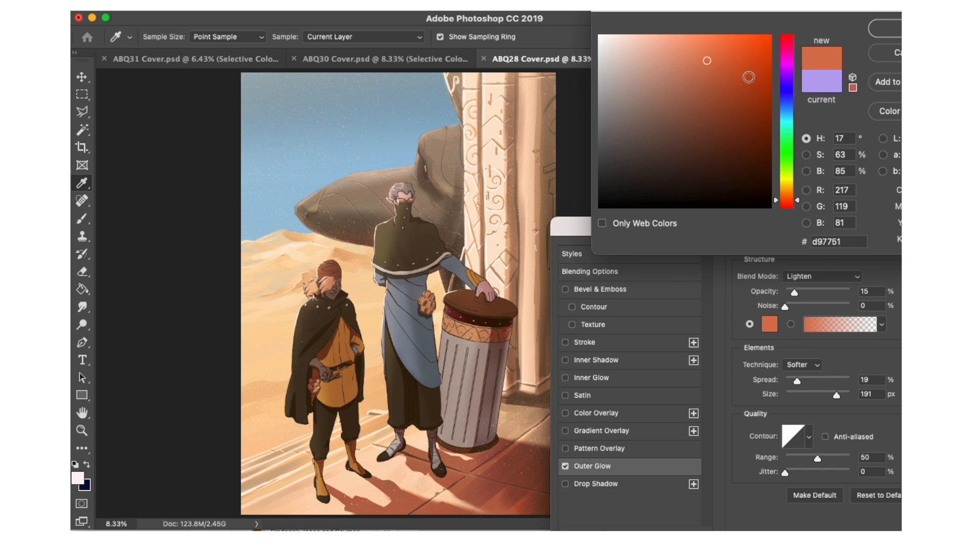
click(885, 28)
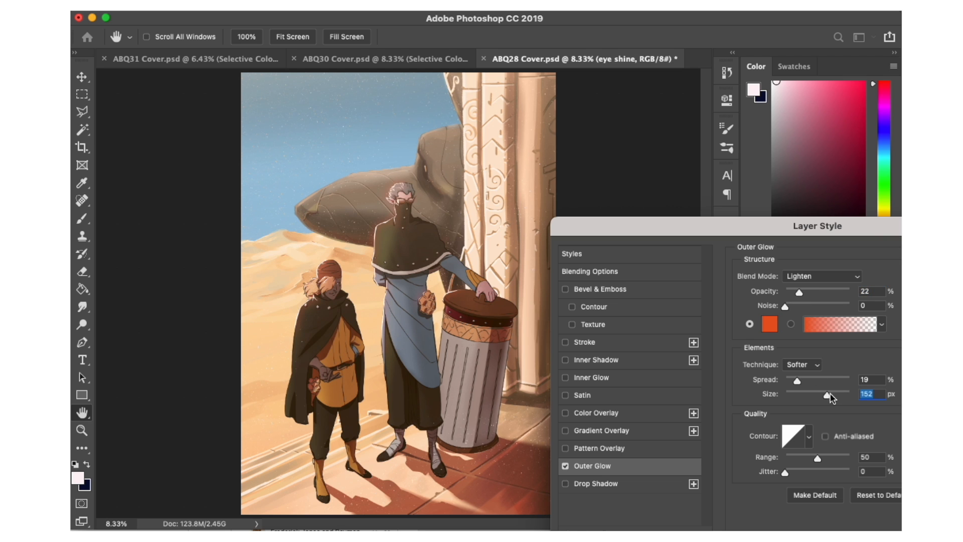
key(Return)
key(b)
scroll(324, 323, up, 5)
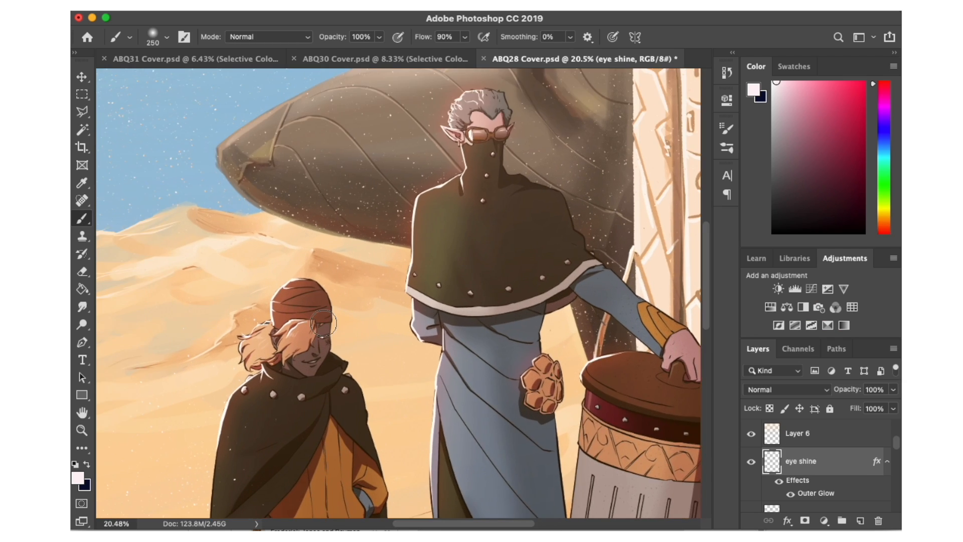
- Duplicate all layers from Photo Filter 1 down to Layer 1 within the ABQ28 cover document
scroll(324, 324, down, 5)
scroll(837, 469, down, 3)
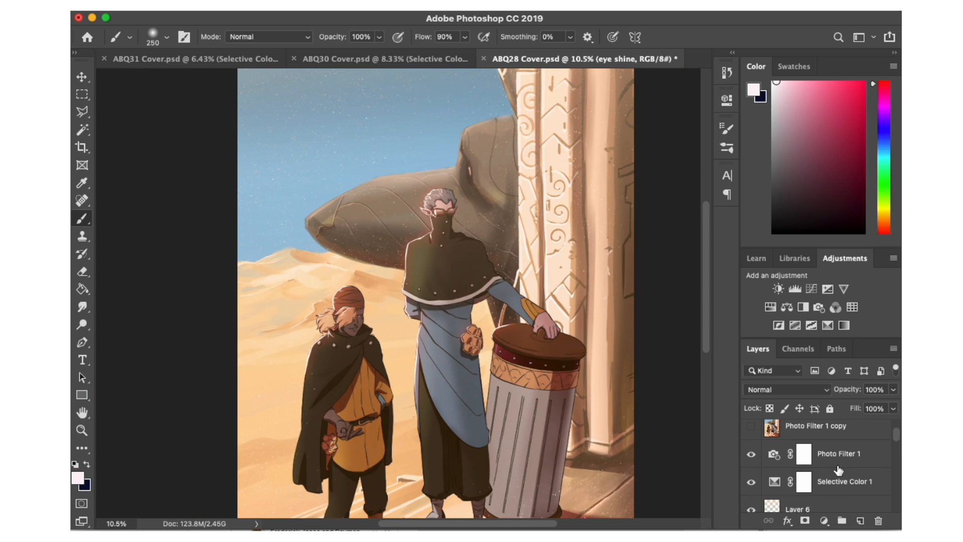
click(836, 454)
scroll(837, 454, down, 3)
right_click(824, 458)
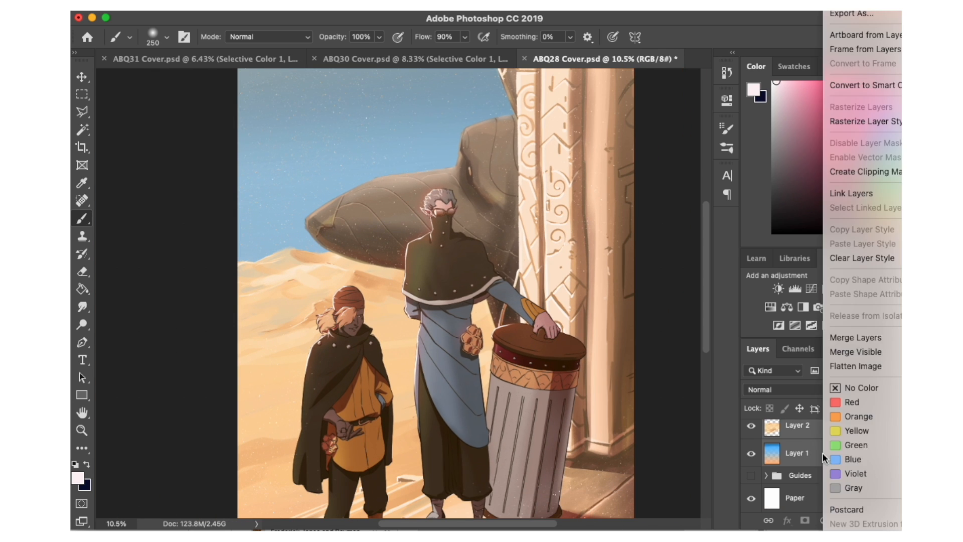
click(885, 391)
click(752, 145)
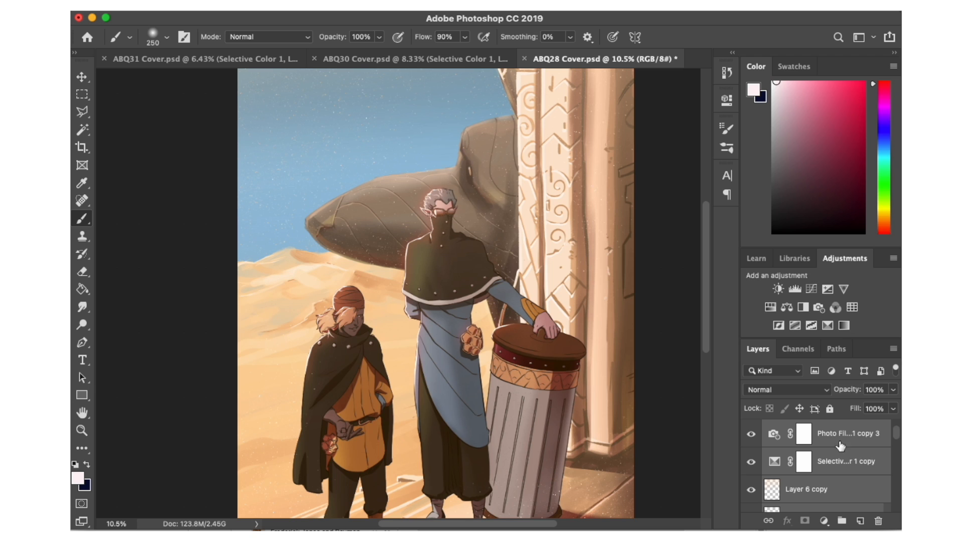
- Merge the duplicated layers into a single layer above Photo Filter 1
scroll(855, 457, up, 1)
right_click(854, 459)
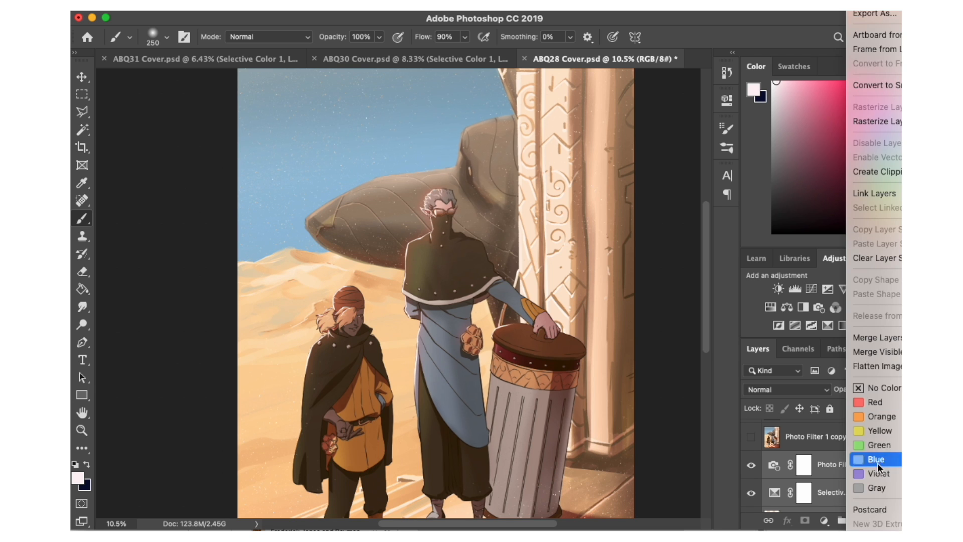
click(891, 337)
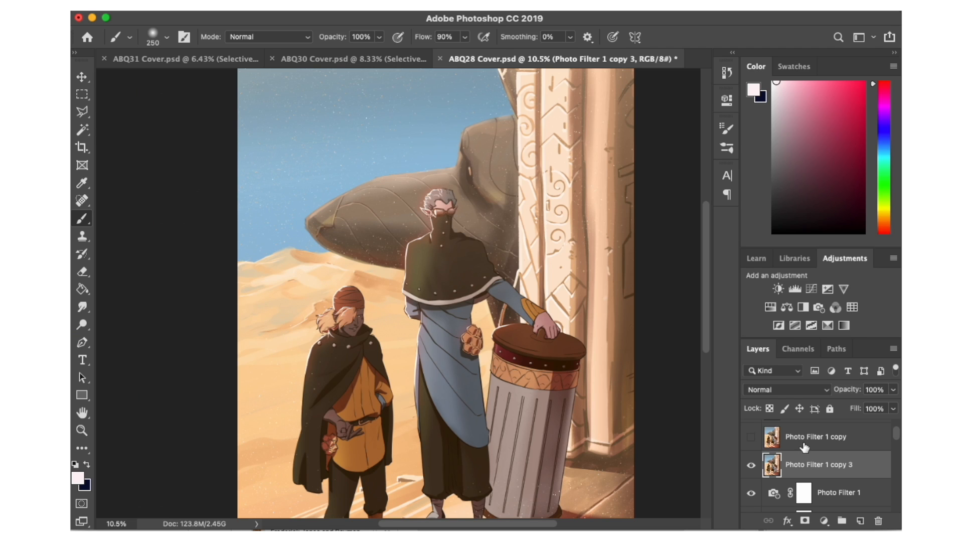
- Delete the hidden older merged layers Photo Filter 1 copy, copy 2 and copy 4
click(804, 446)
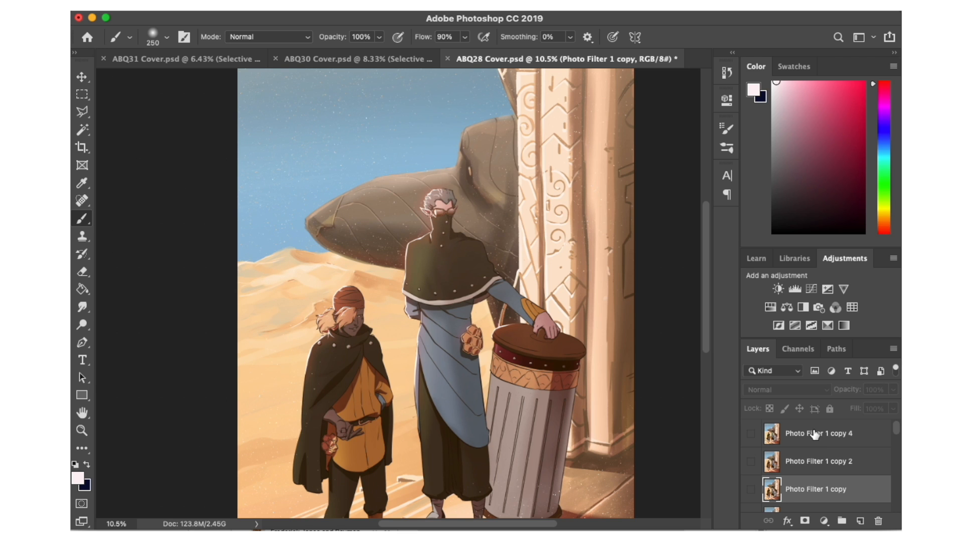
shift+click(815, 434)
click(878, 520)
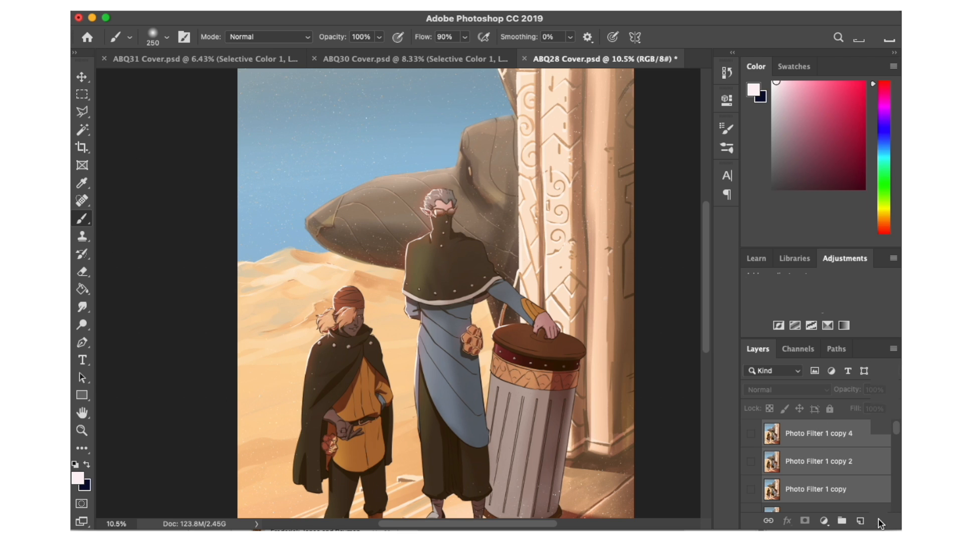
click(676, 110)
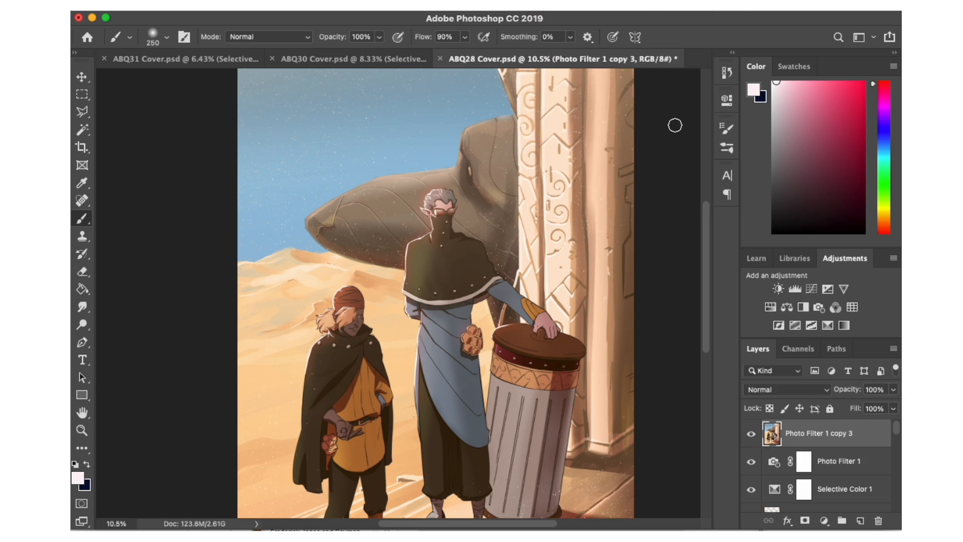
- Duplicate the merged layer Photo Filter 1 copy 3 in the same document
right_click(801, 437)
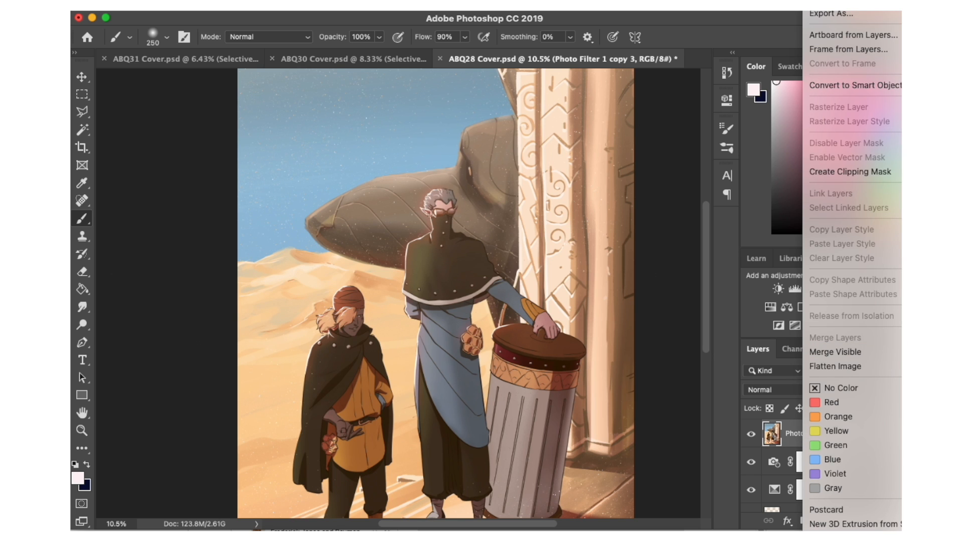
click(832, 15)
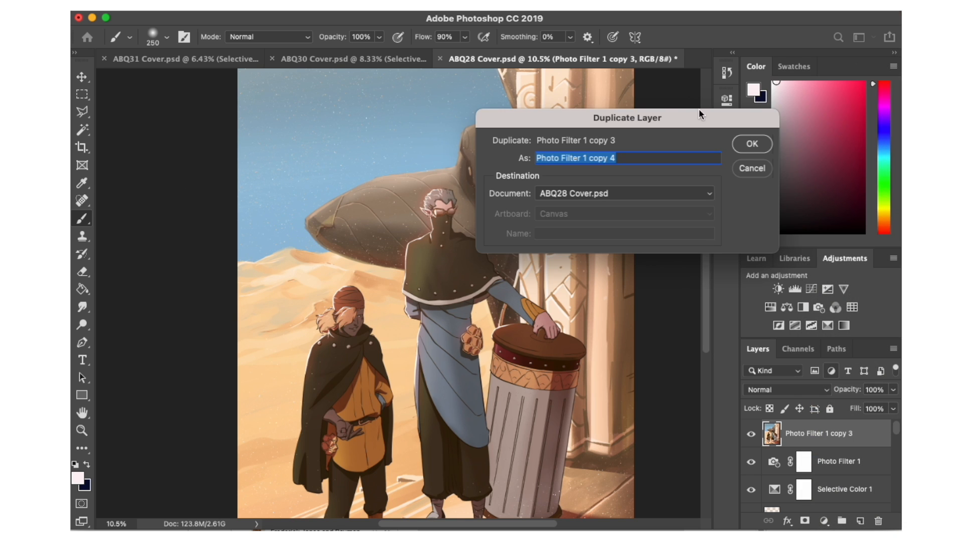
click(749, 144)
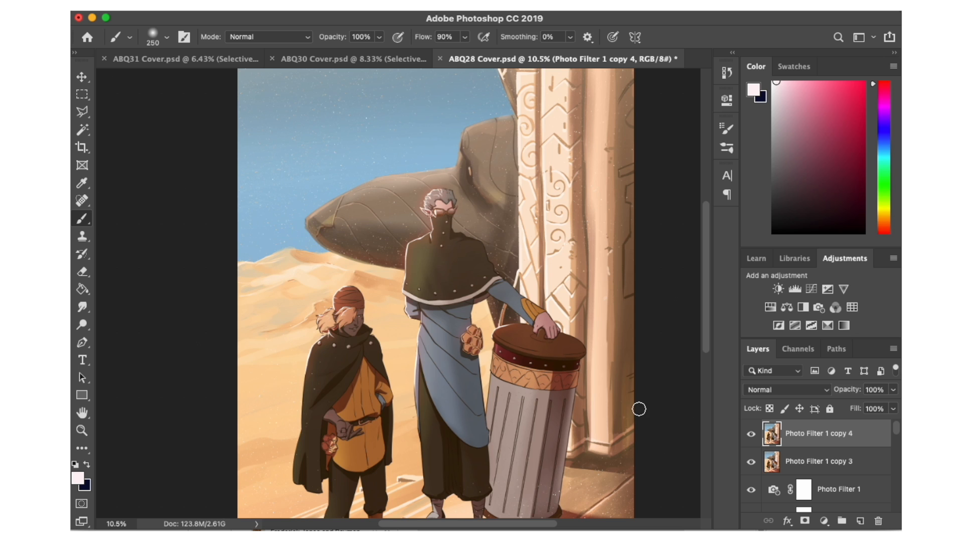
- Select the whole canvas and blur the duplicate on top of the layer stack
key(m)
scroll(636, 406, down, 3)
drag(549, 507, 262, 21)
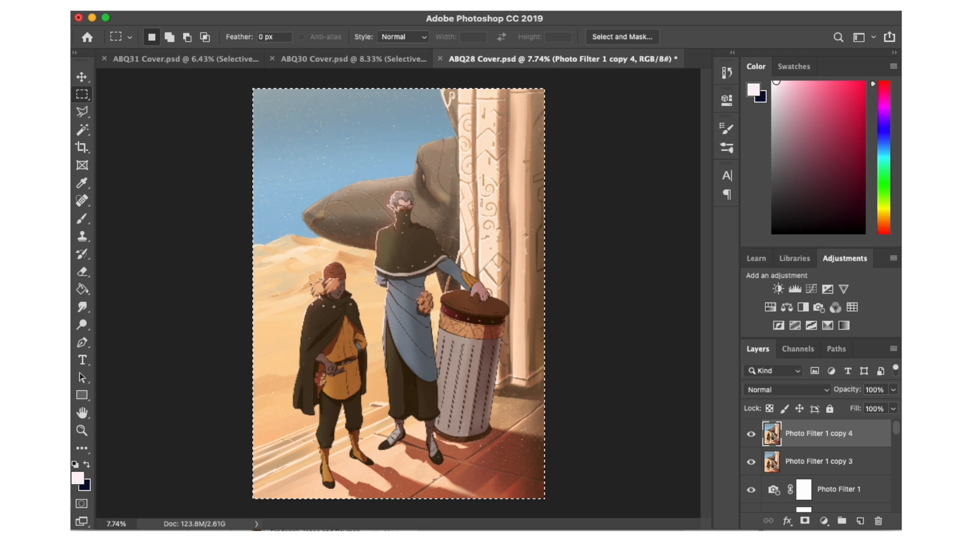
click(300, 11)
key(Escape)
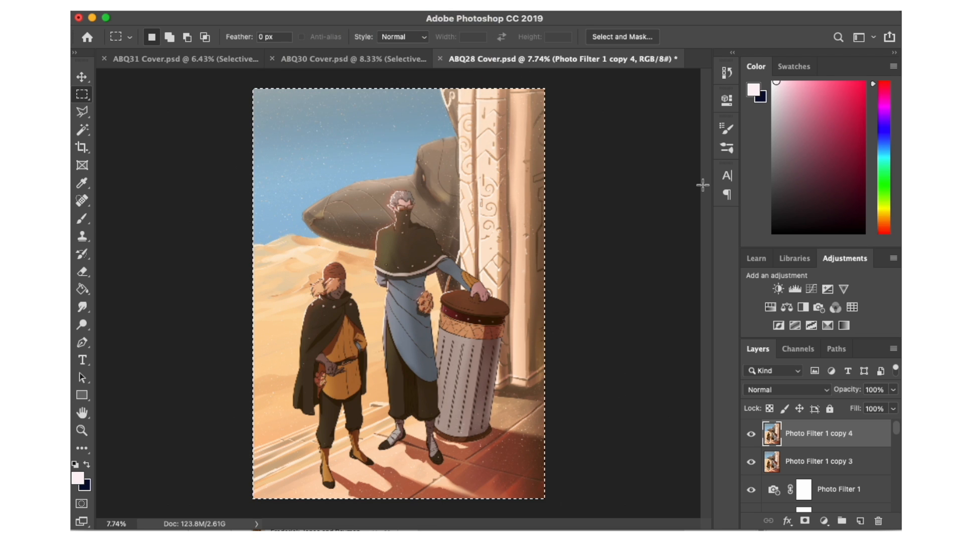
- Set the blurred layer's blending mode to Lighten and its opacity to 40%
click(791, 392)
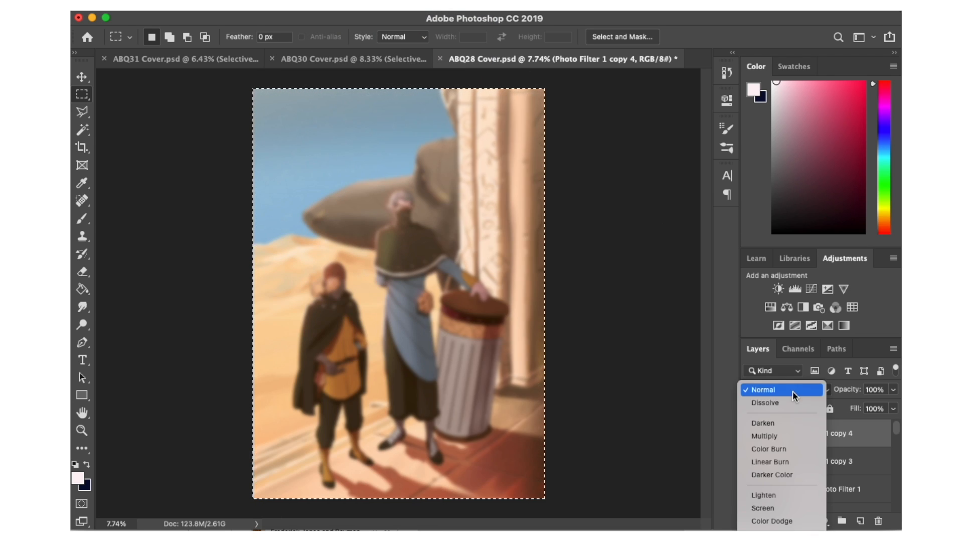
click(787, 496)
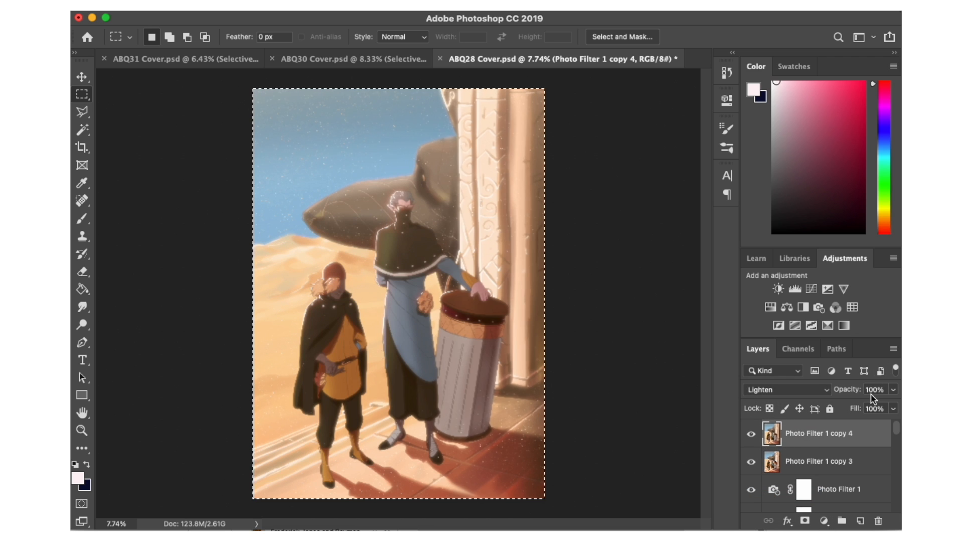
click(872, 390)
text(40)
key(Return)
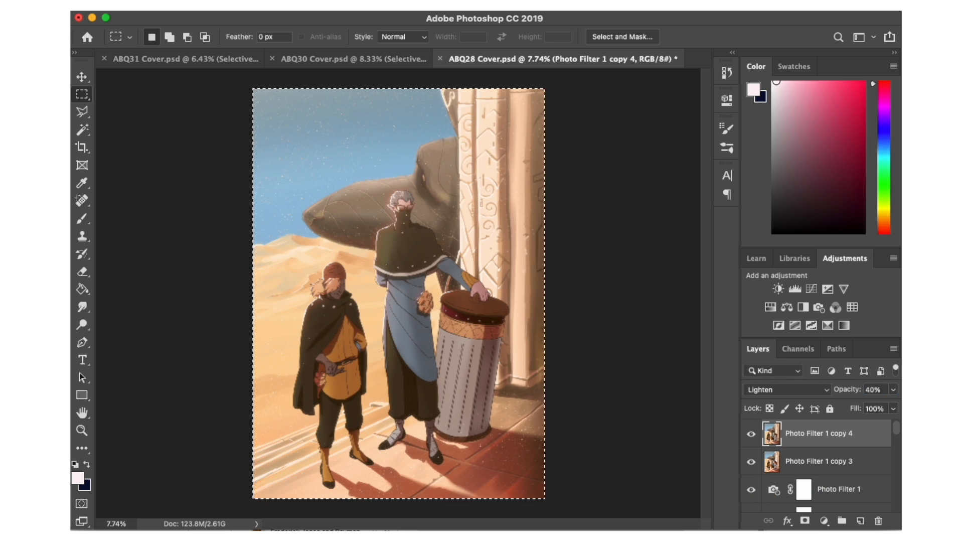
- Duplicate the blurred layer together with Photo Filter 1 copy 3 and merge the two duplicates into one layer
right_click(853, 460)
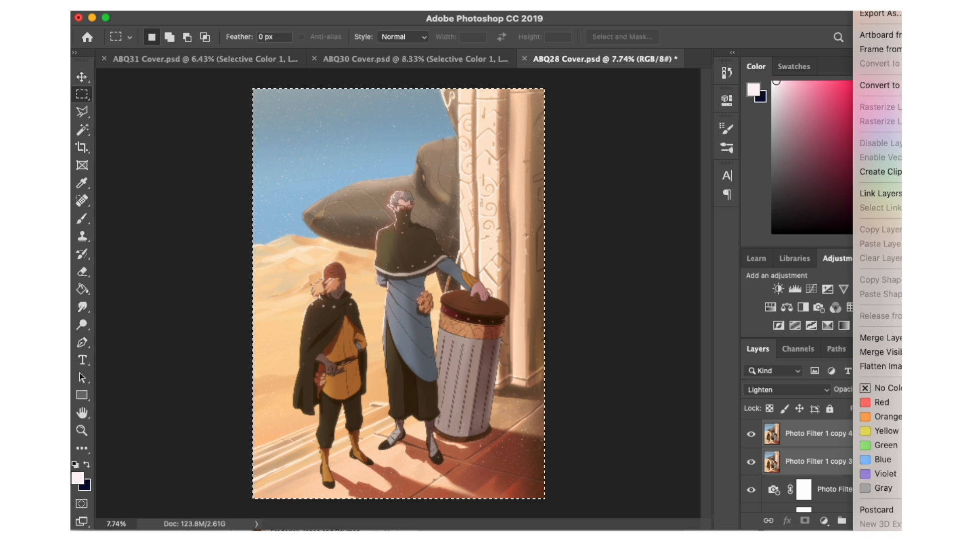
click(885, 4)
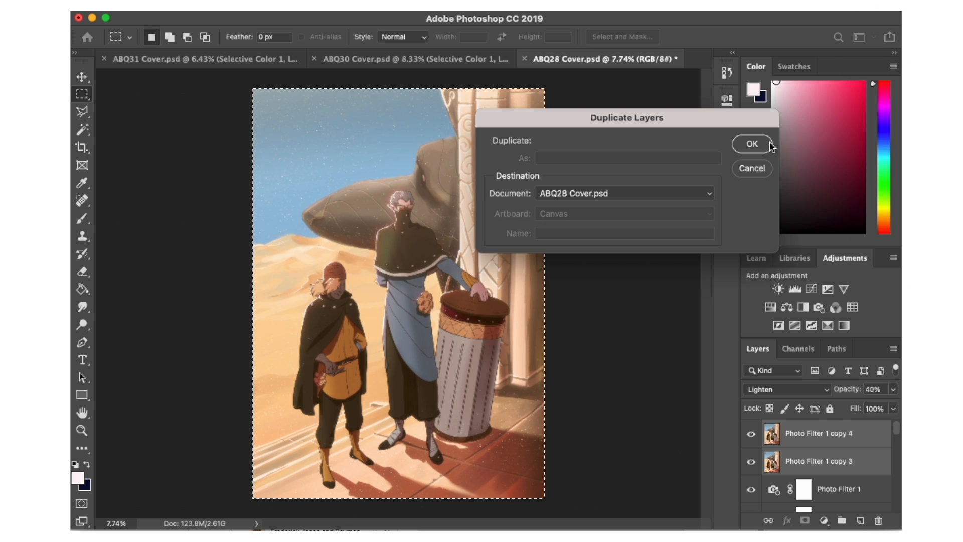
click(752, 145)
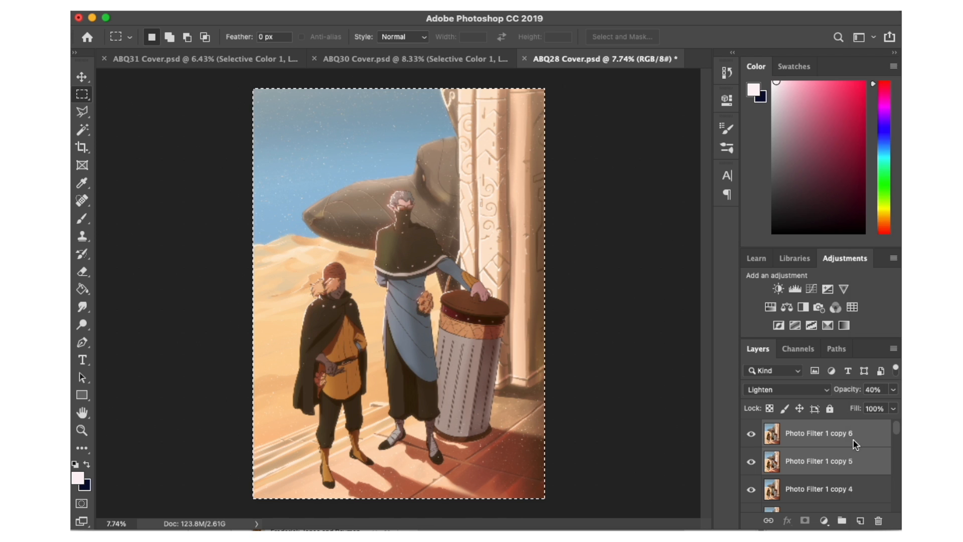
right_click(853, 430)
click(882, 338)
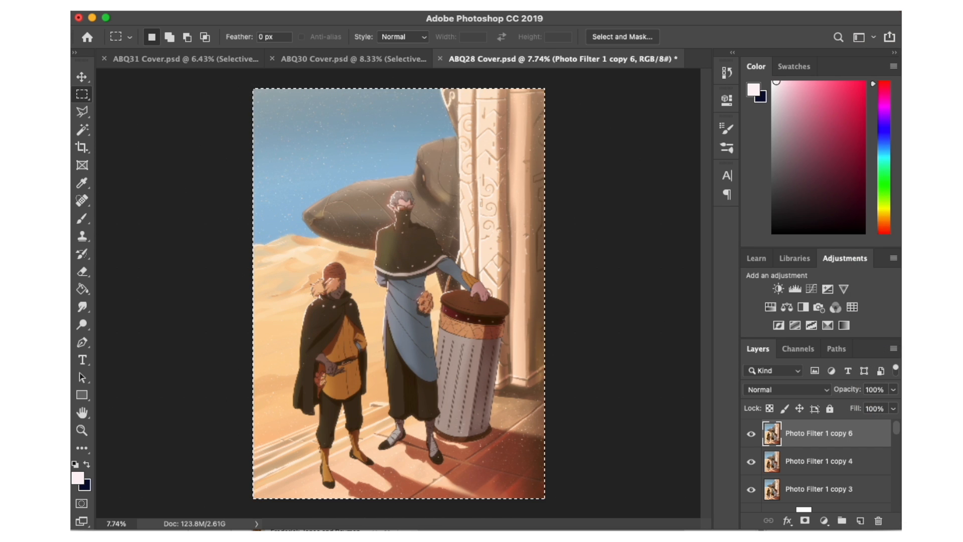
- Add 15% uniform noise to the merged top layer, clear the selection and save the cover
click(293, 4)
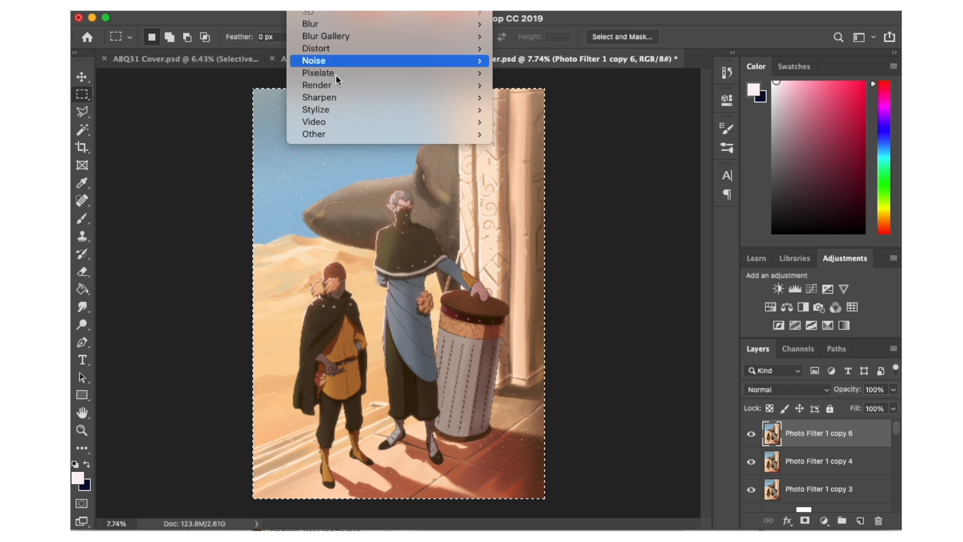
mouse_move(351, 61)
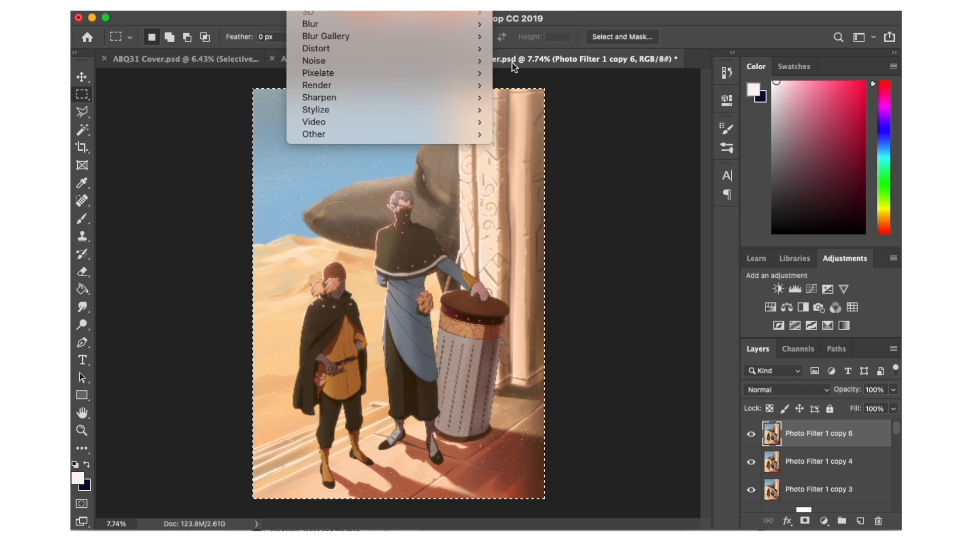
click(518, 64)
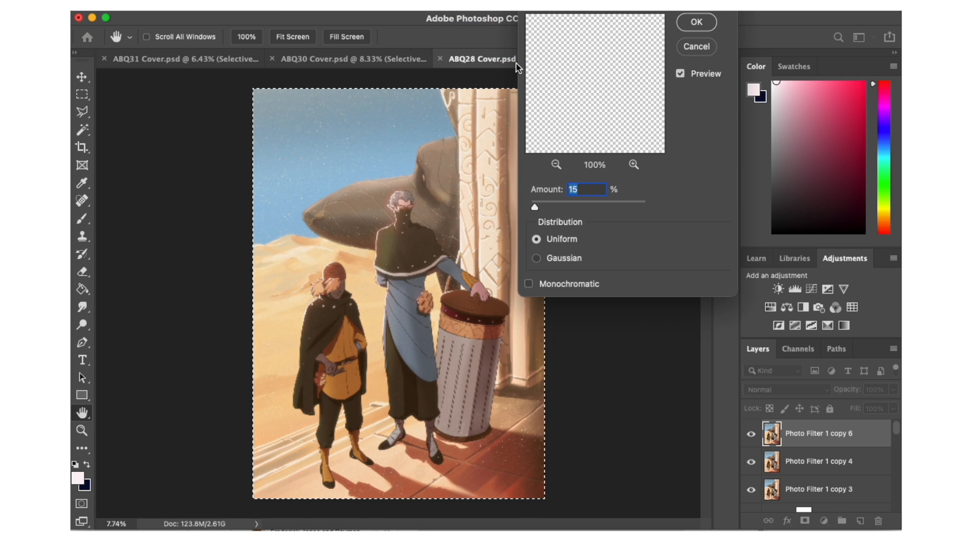
click(694, 23)
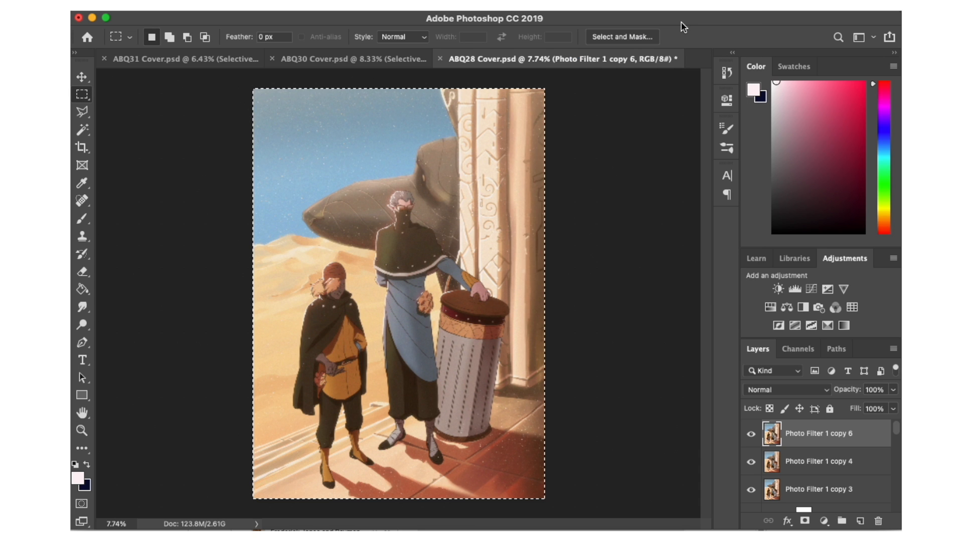
key(super+d)
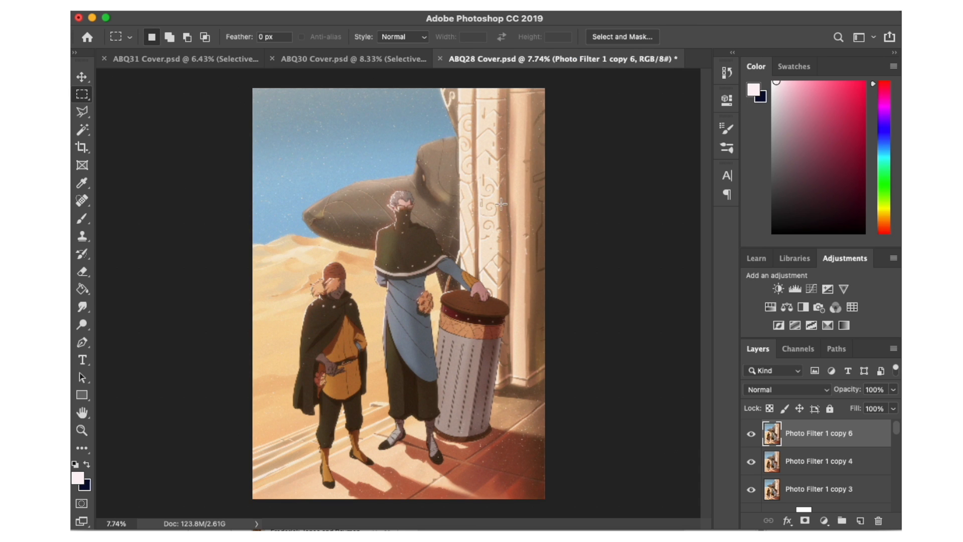
scroll(405, 283, up, 3)
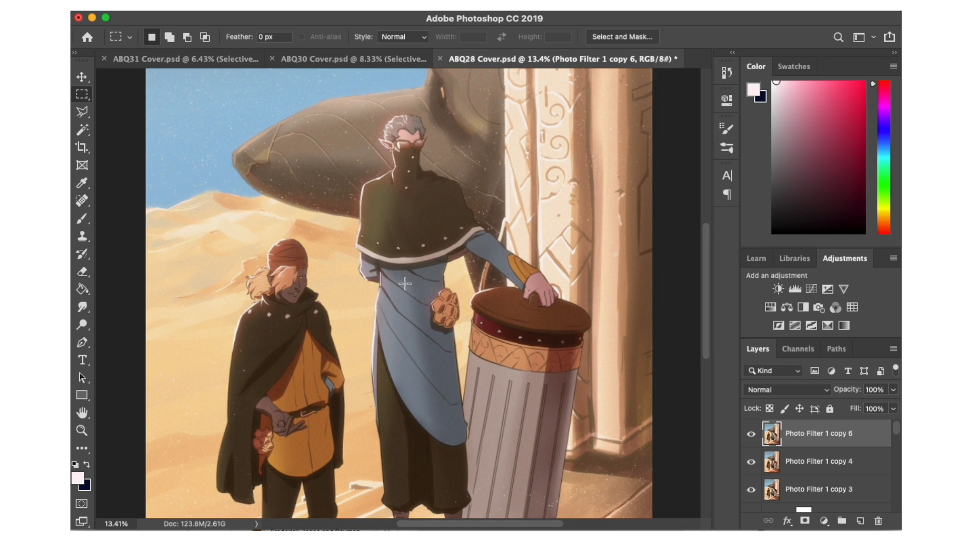
key(super+s)
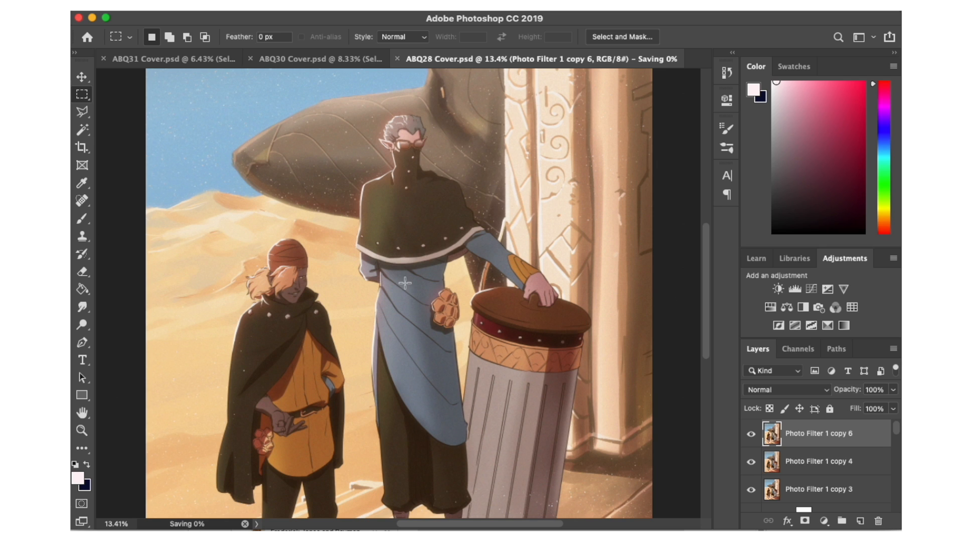